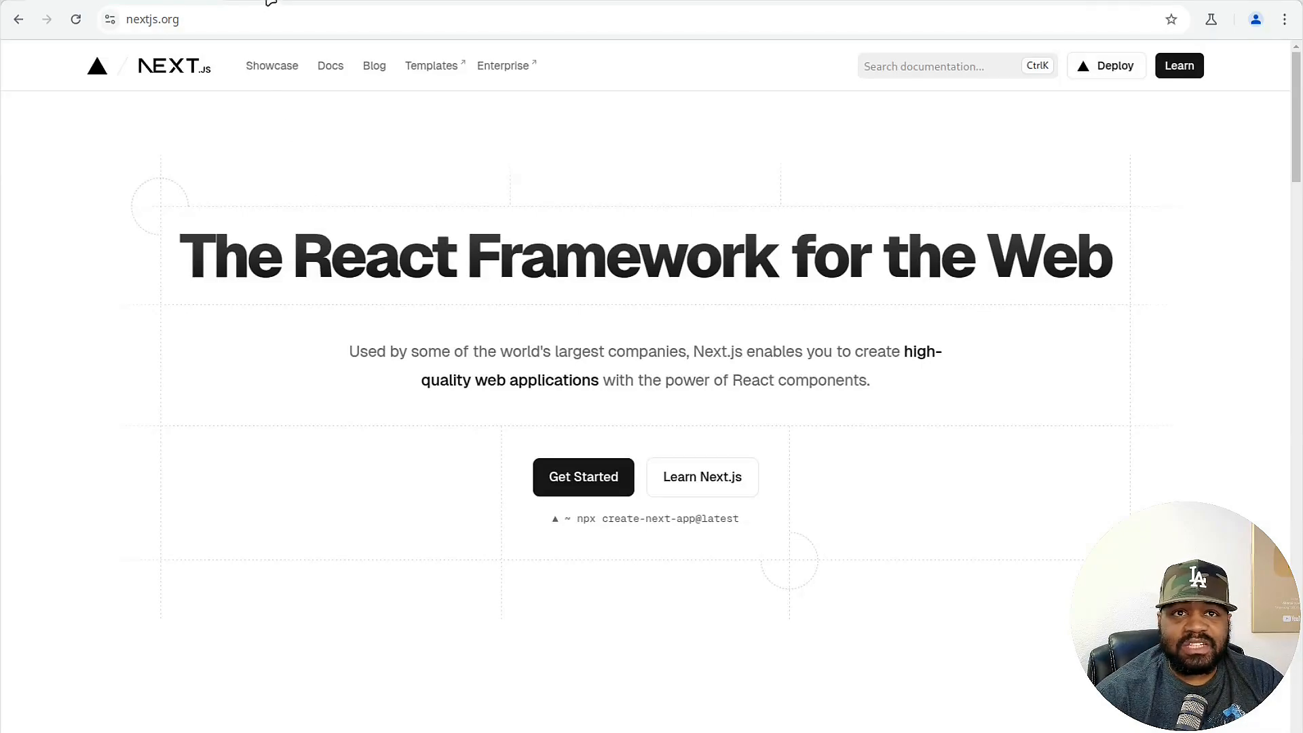
Step: Review the nodejs.org, npmjs.com and code.visualstudio.com tabs in turn
{"action": "left_click", "coordinate": [266, 2]}
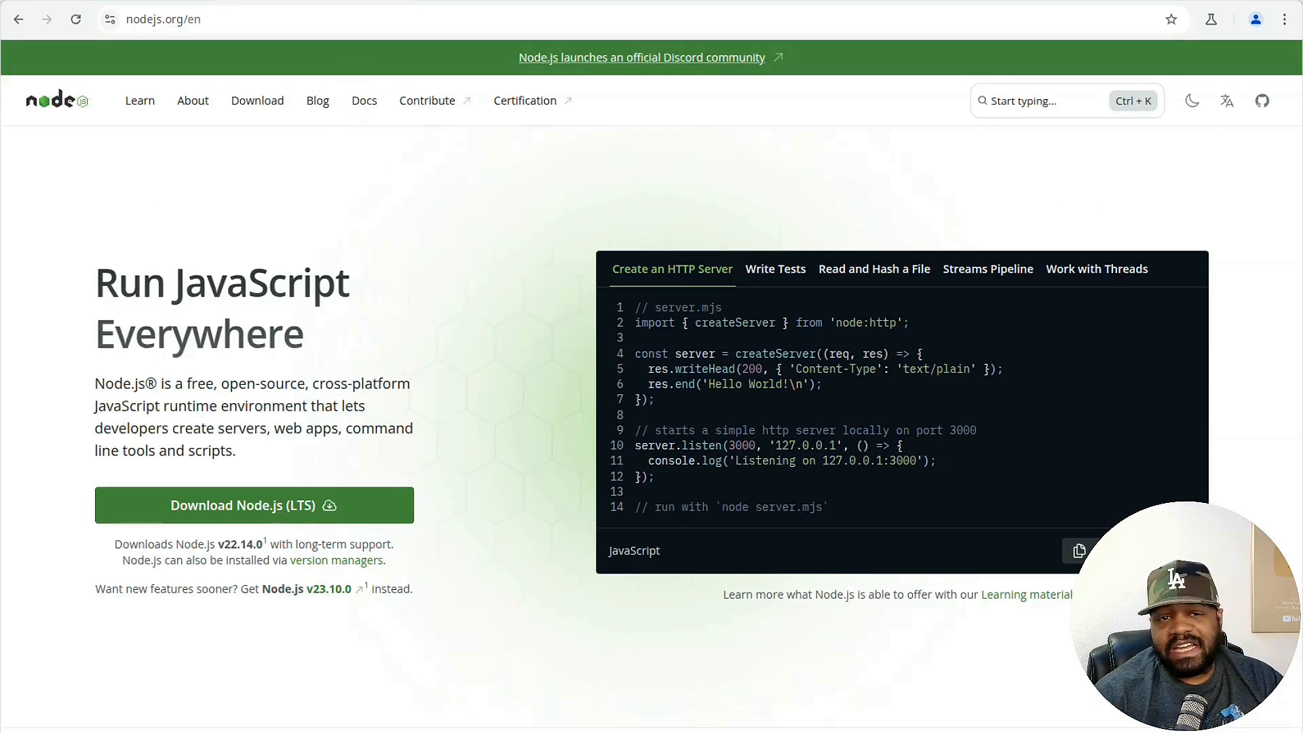
{"action": "left_click", "coordinate": [438, 2]}
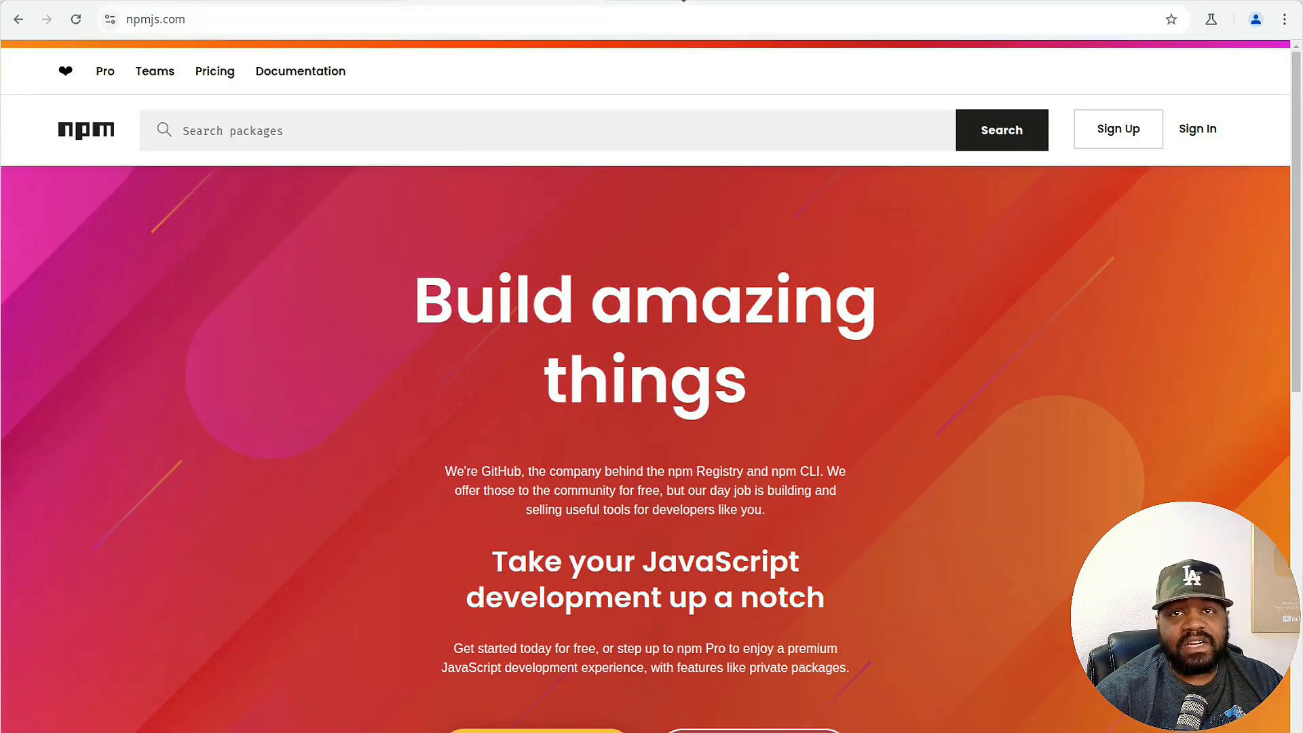
{"action": "left_click", "coordinate": [684, 2]}
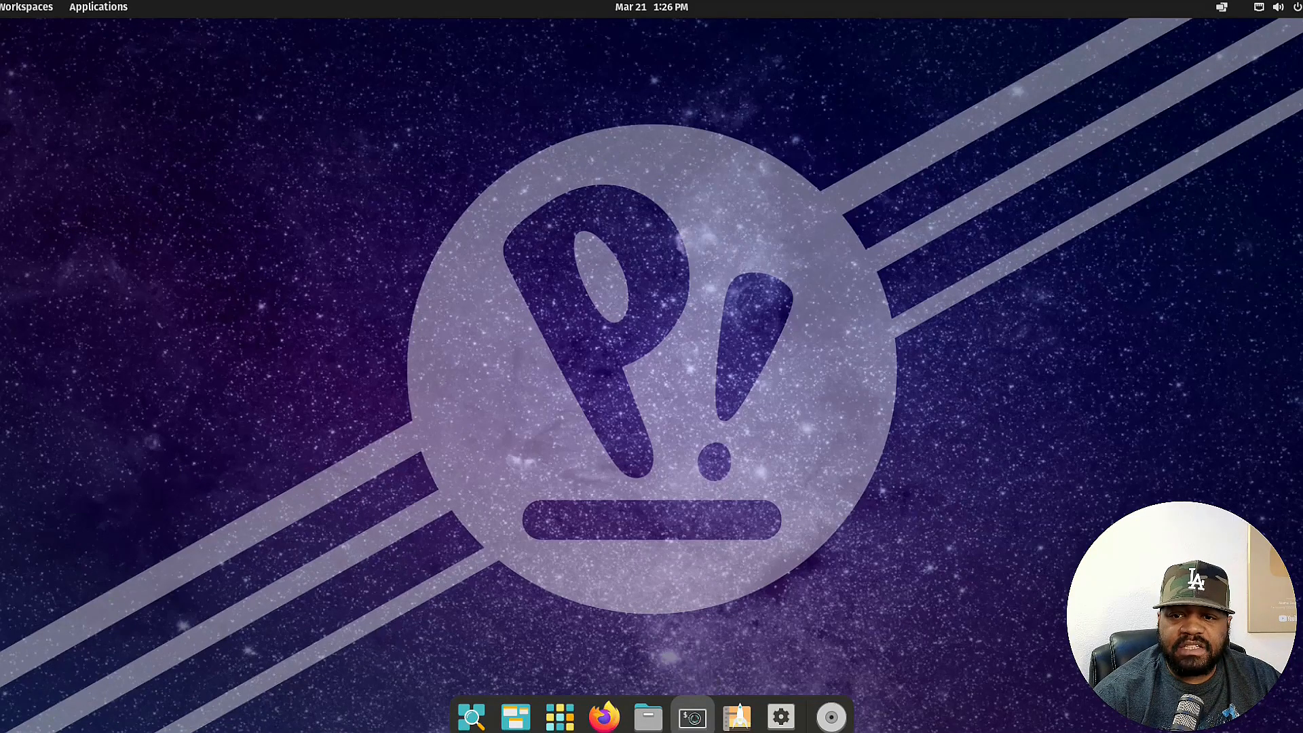
Step: Run sudo apt update with the password in a new terminal, then clear the screen
{"action": "left_click", "coordinate": [692, 717]}
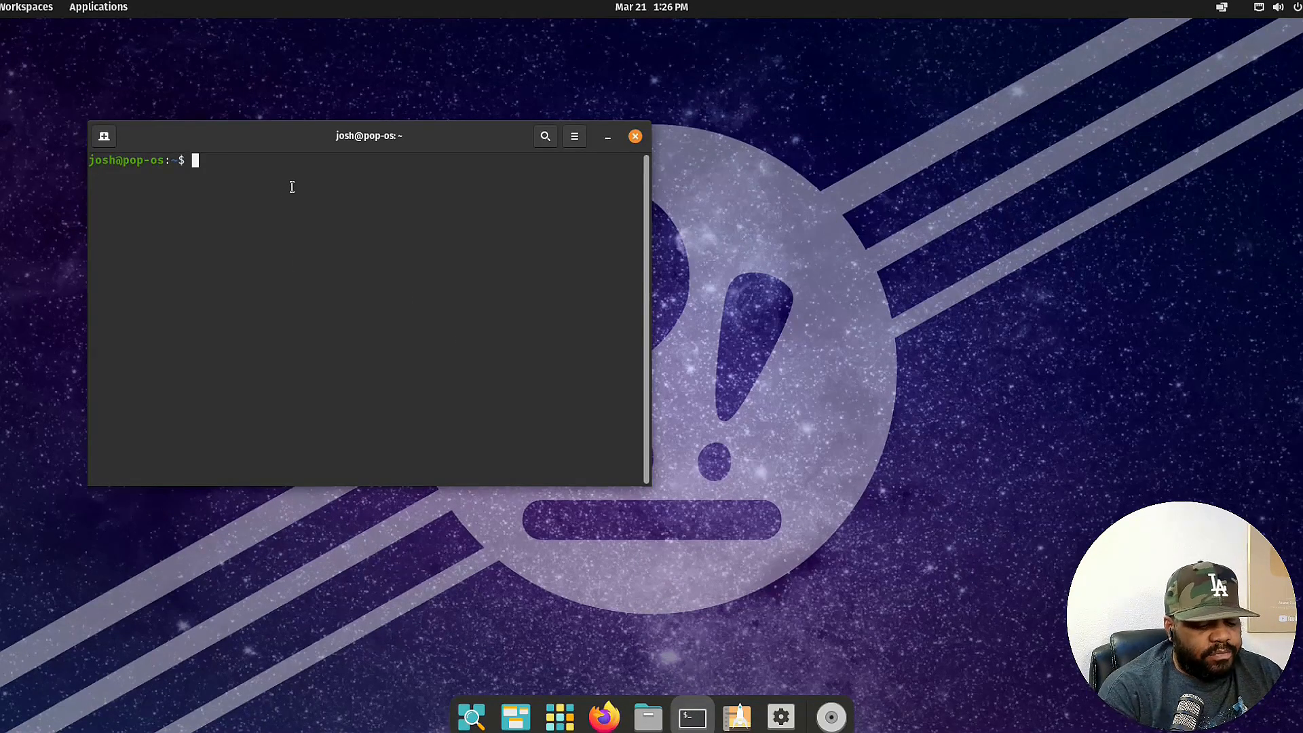
{"action": "type", "text": "sudo "}
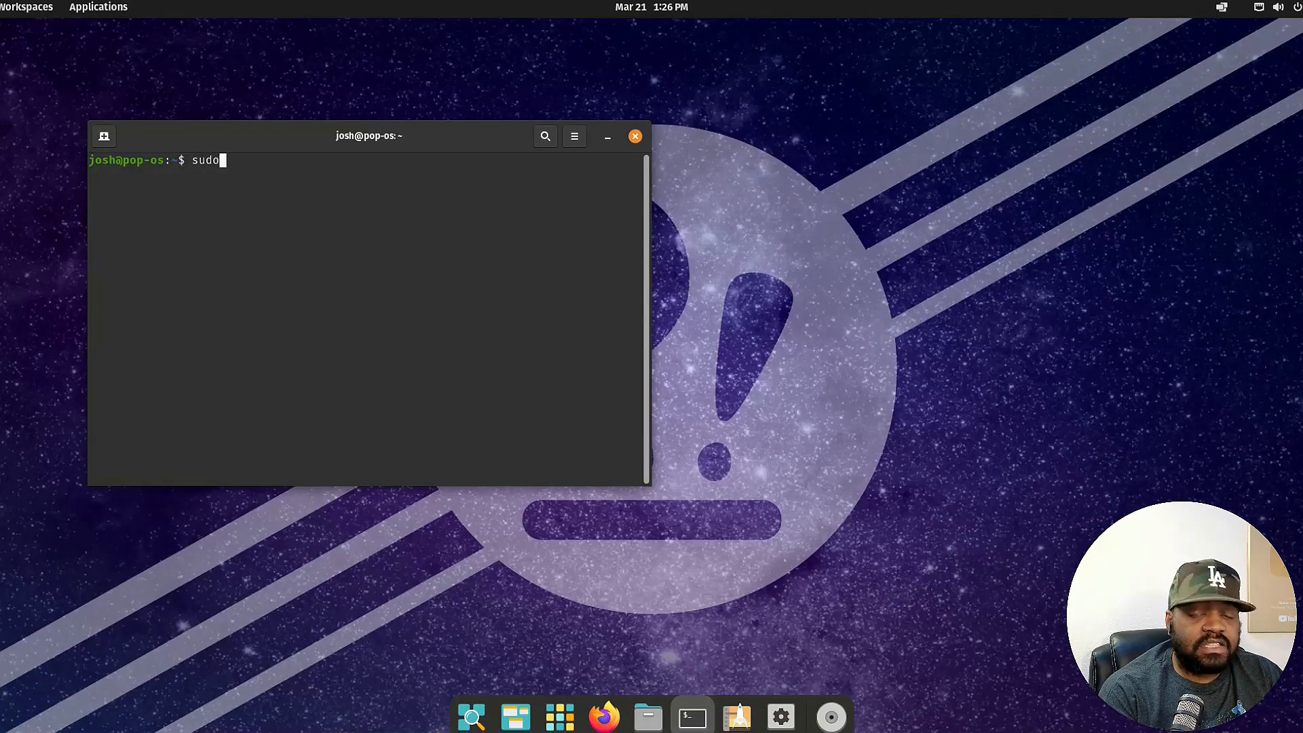
{"action": "type", "text": "apt update"}
{"action": "key", "text": "Return"}
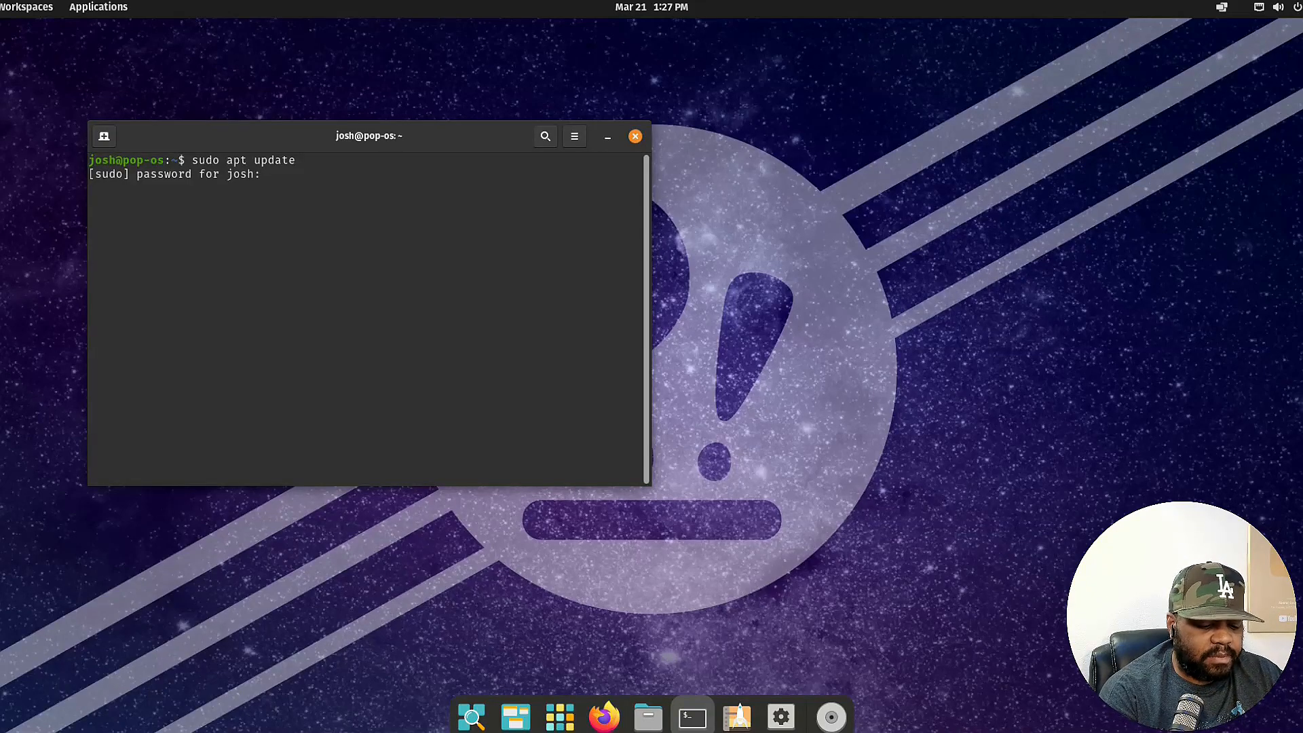
{"action": "type", "text": "****"}
{"action": "key", "text": "Return"}
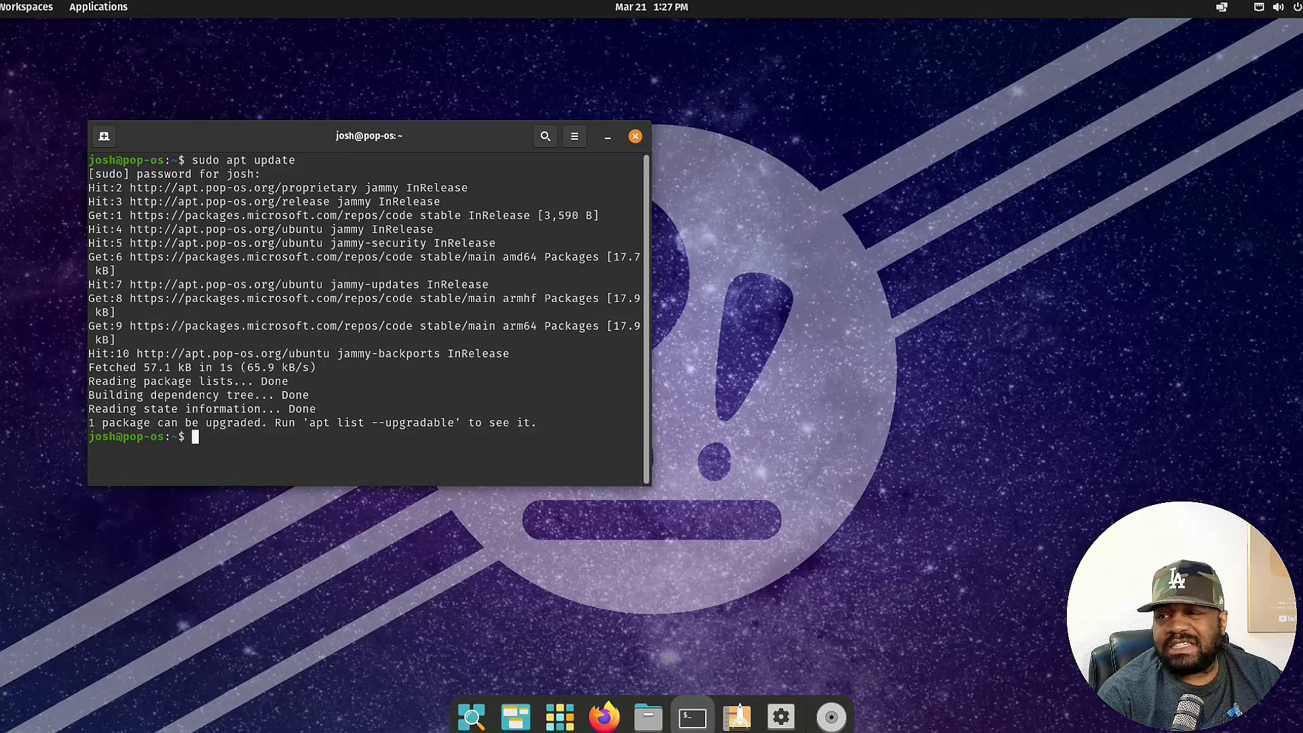
{"action": "key", "text": "ctrl+l"}
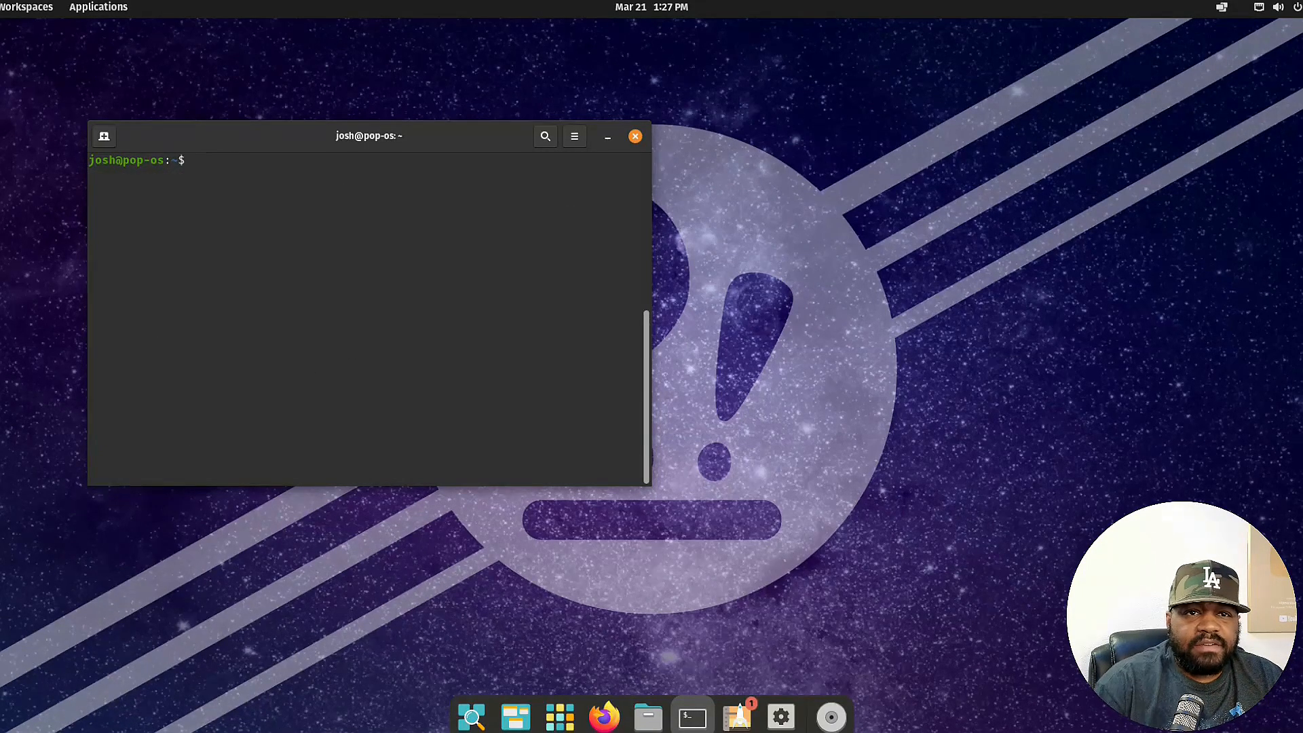
Step: Zoom the terminal text in twice, enlarge the window, and clear the screen again
{"action": "left_click", "coordinate": [575, 136]}
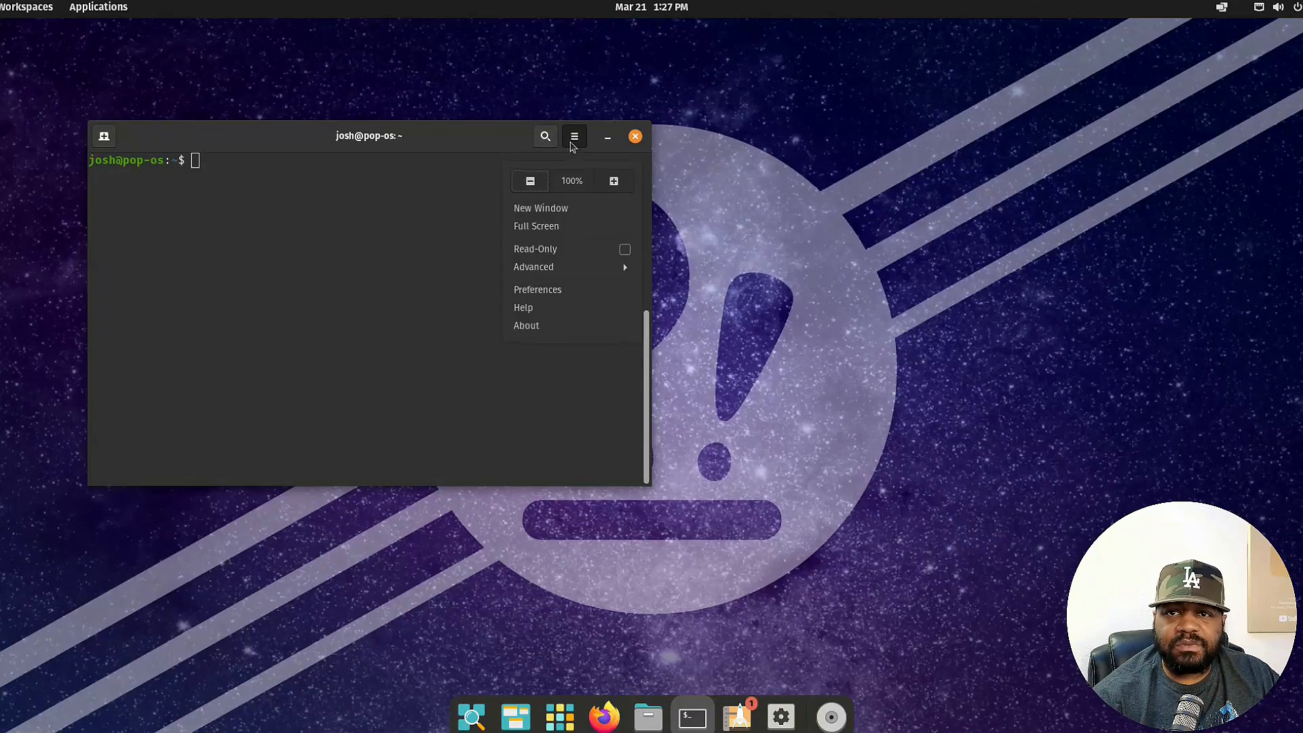
{"action": "left_click", "coordinate": [613, 180]}
{"action": "left_click", "coordinate": [574, 136]}
{"action": "left_click", "coordinate": [613, 180]}
{"action": "left_click_drag", "start_coordinate": [649, 247], "coordinate": [933, 306]}
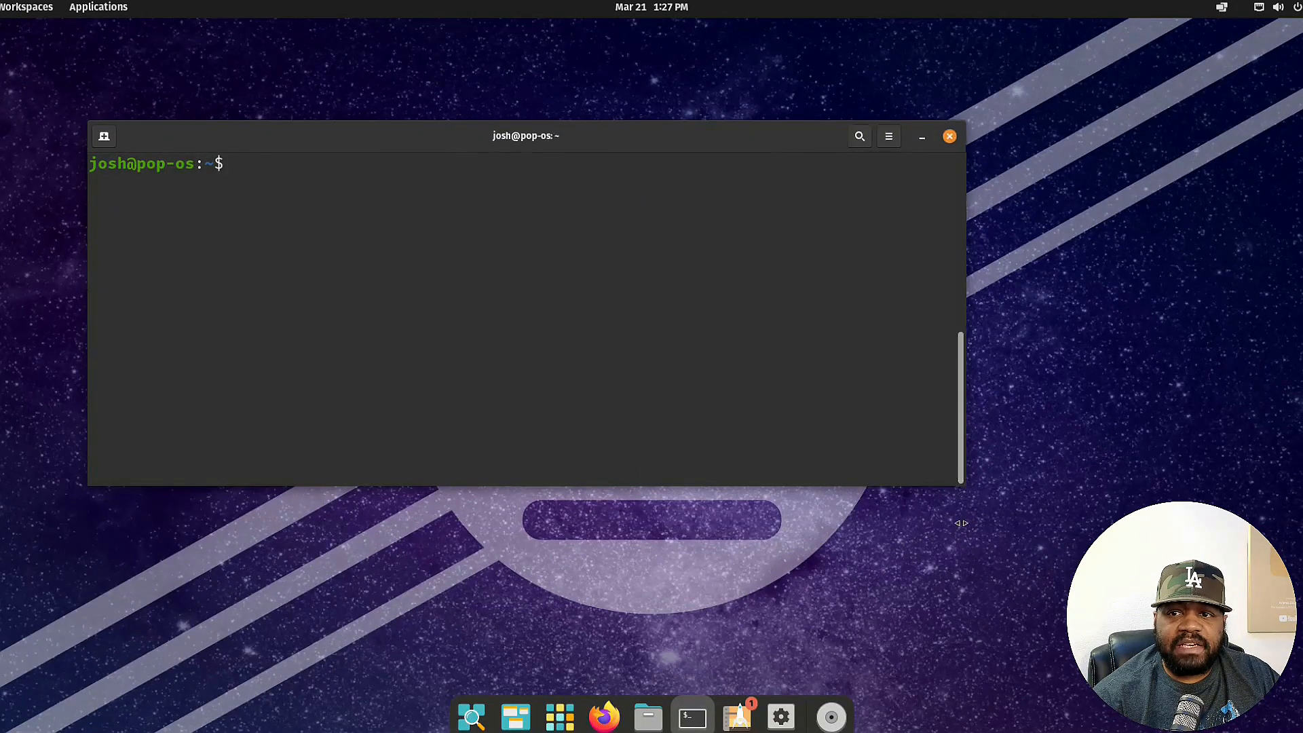
{"action": "left_click_drag", "start_coordinate": [625, 484], "coordinate": [625, 653]}
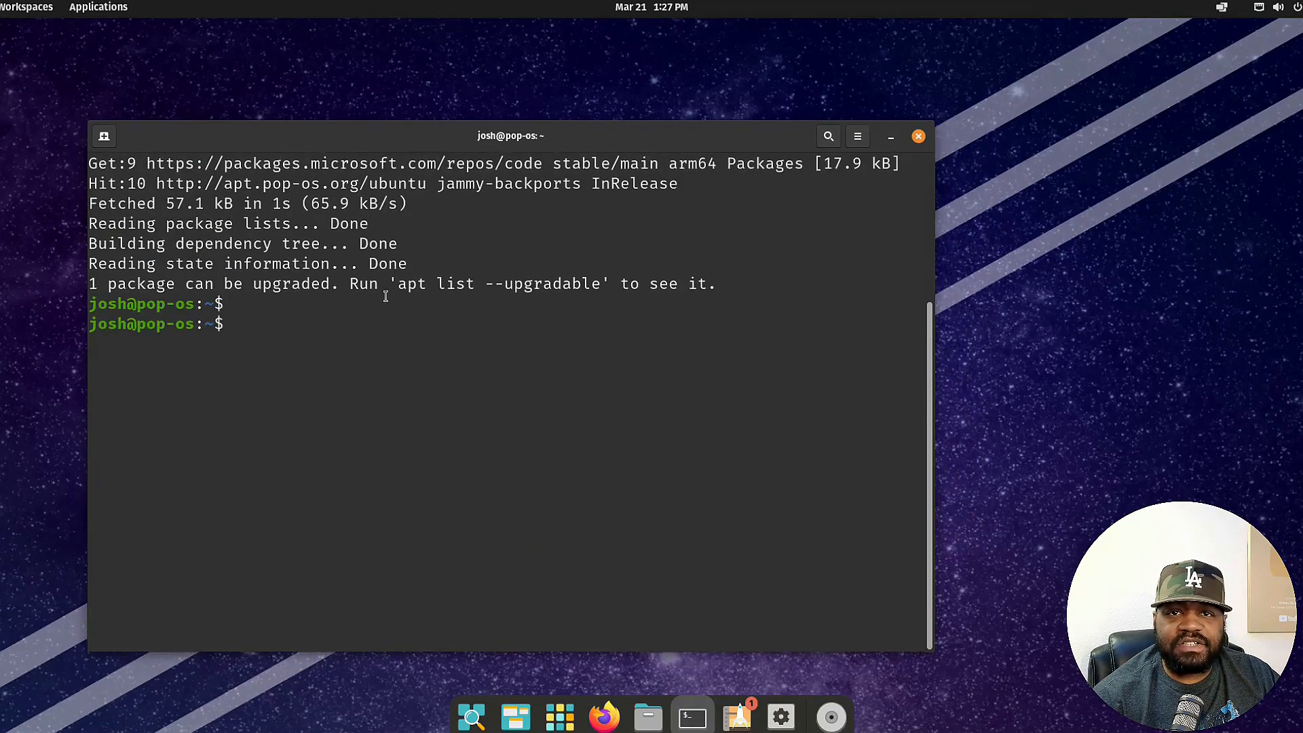
{"action": "key", "text": "ctrl+l"}
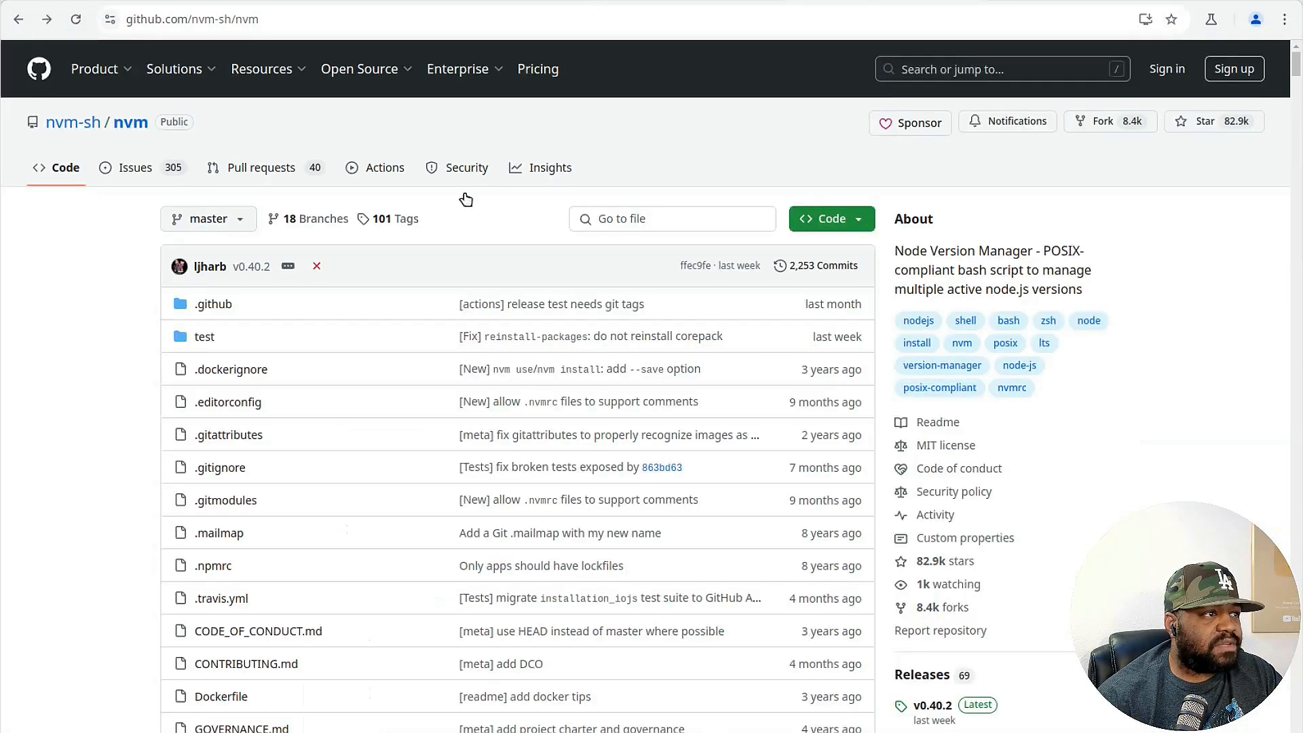
{"action": "scroll", "coordinate": [90, 588], "scroll_direction": "down", "scroll_amount": 8}
{"action": "scroll", "coordinate": [90, 587], "scroll_direction": "down", "scroll_amount": 10}
{"action": "scroll", "coordinate": [90, 588], "scroll_direction": "down", "scroll_amount": 6}
{"action": "scroll", "coordinate": [90, 587], "scroll_direction": "down", "scroll_amount": 4}
{"action": "scroll", "coordinate": [90, 588], "scroll_direction": "up", "scroll_amount": 4}
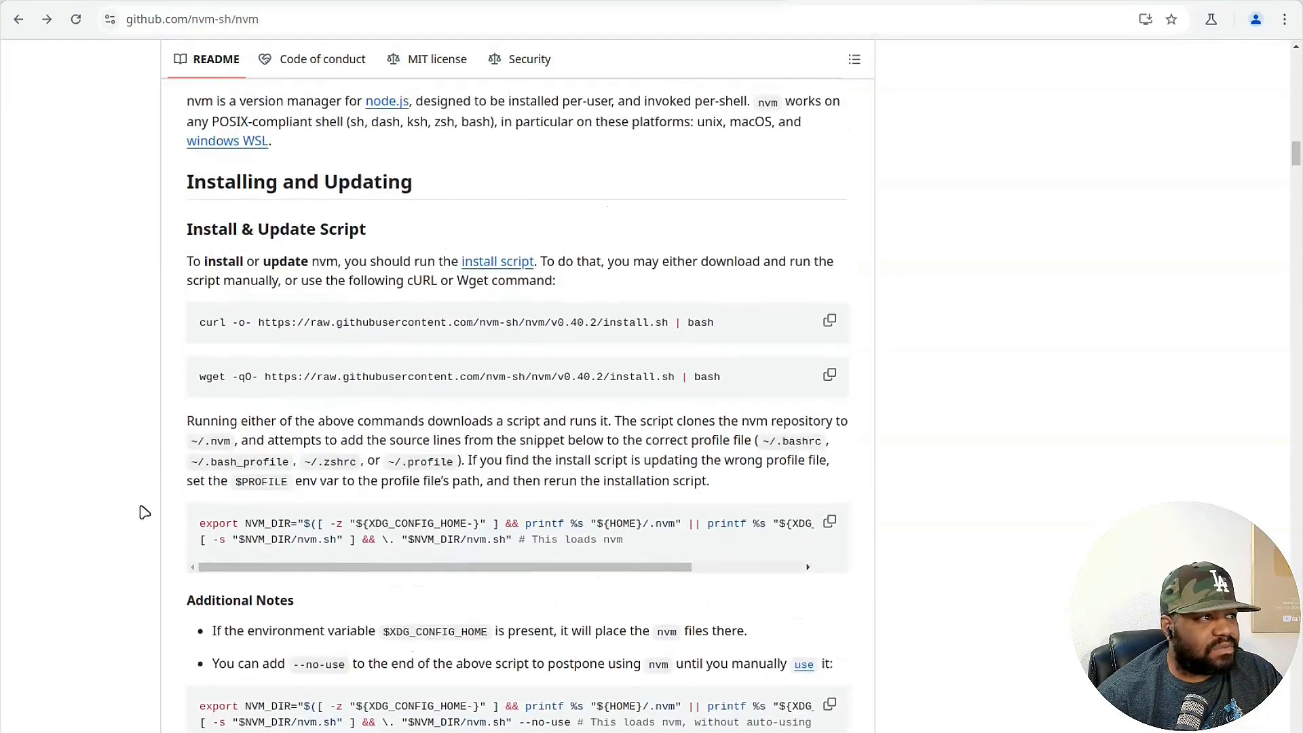
{"action": "left_click_drag", "start_coordinate": [199, 322], "coordinate": [716, 321]}
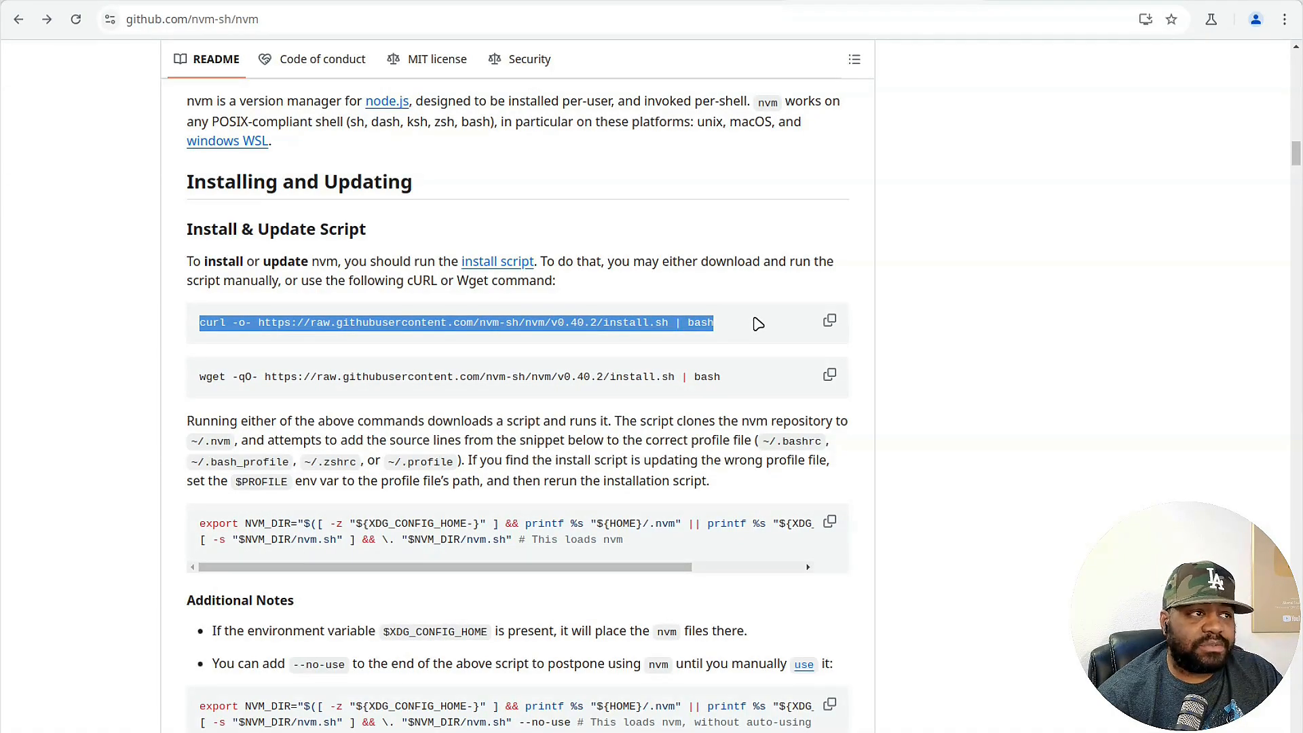
Step: Copy the curl install command from the nvm README's Install & Update section
{"action": "left_click", "coordinate": [830, 321]}
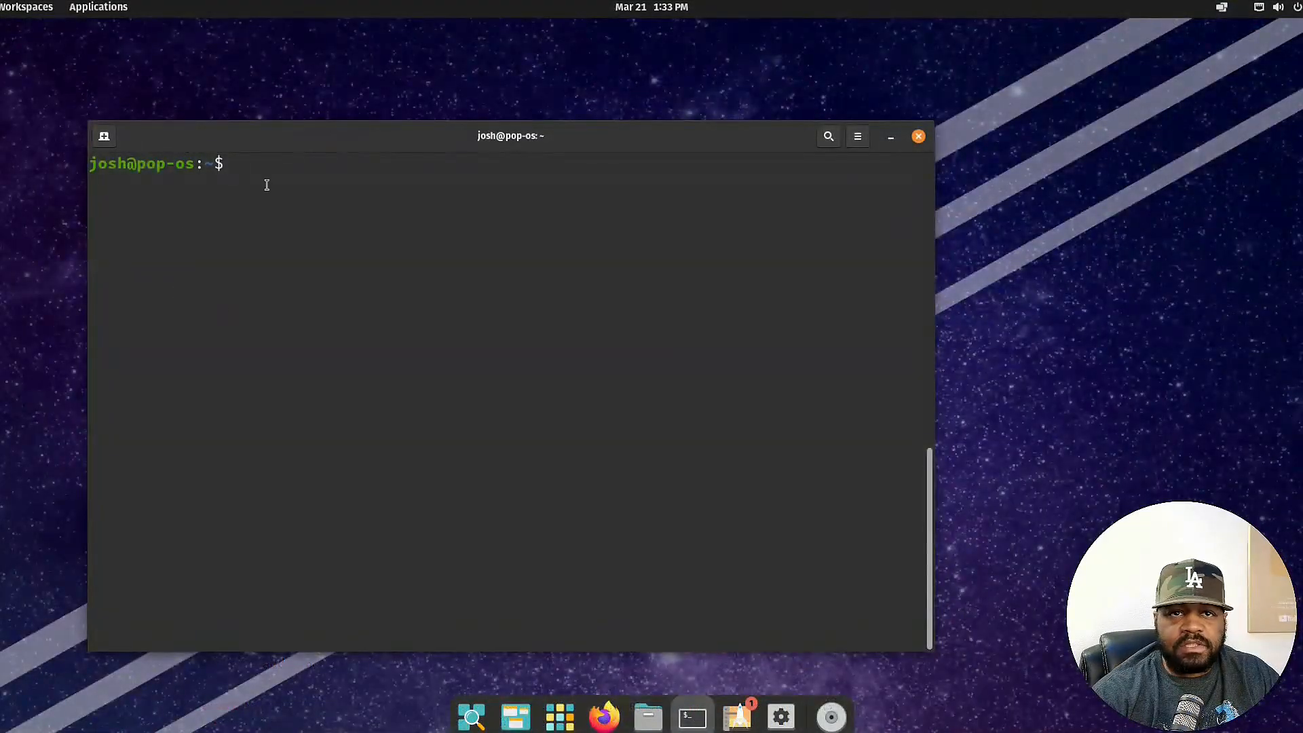
Step: Run the pasted nvm install script and reload the shell with source ~/.bashrc
{"action": "right_click", "coordinate": [258, 170]}
{"action": "left_click", "coordinate": [305, 214]}
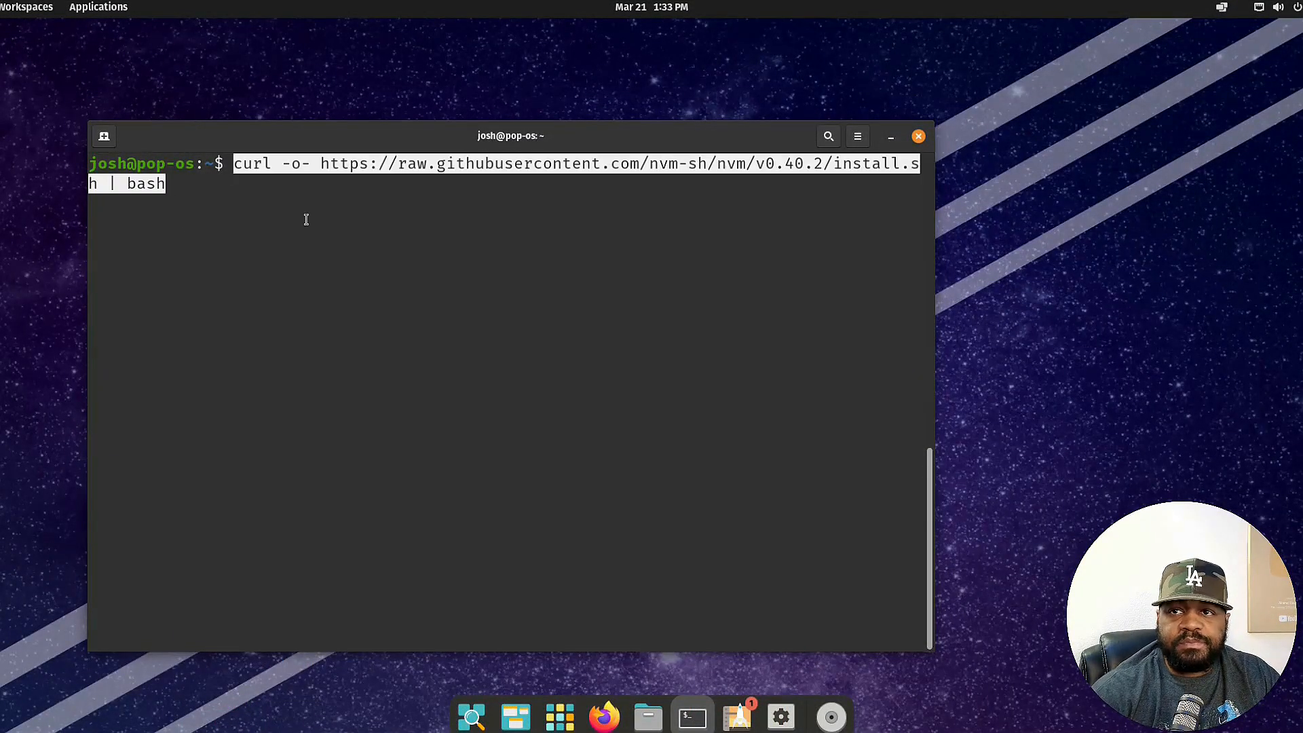
{"action": "key", "text": "Return"}
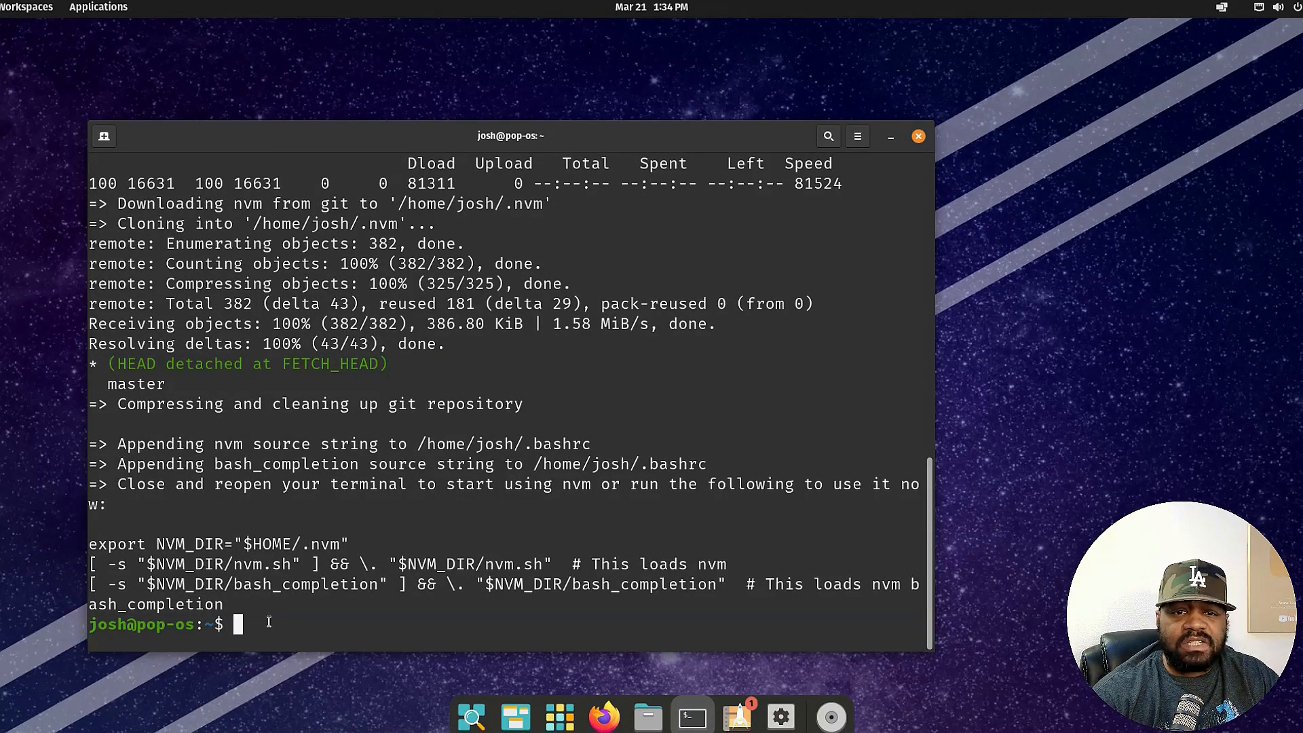
{"action": "type", "text": "source ~/.bashrc"}
{"action": "key", "text": "Return"}
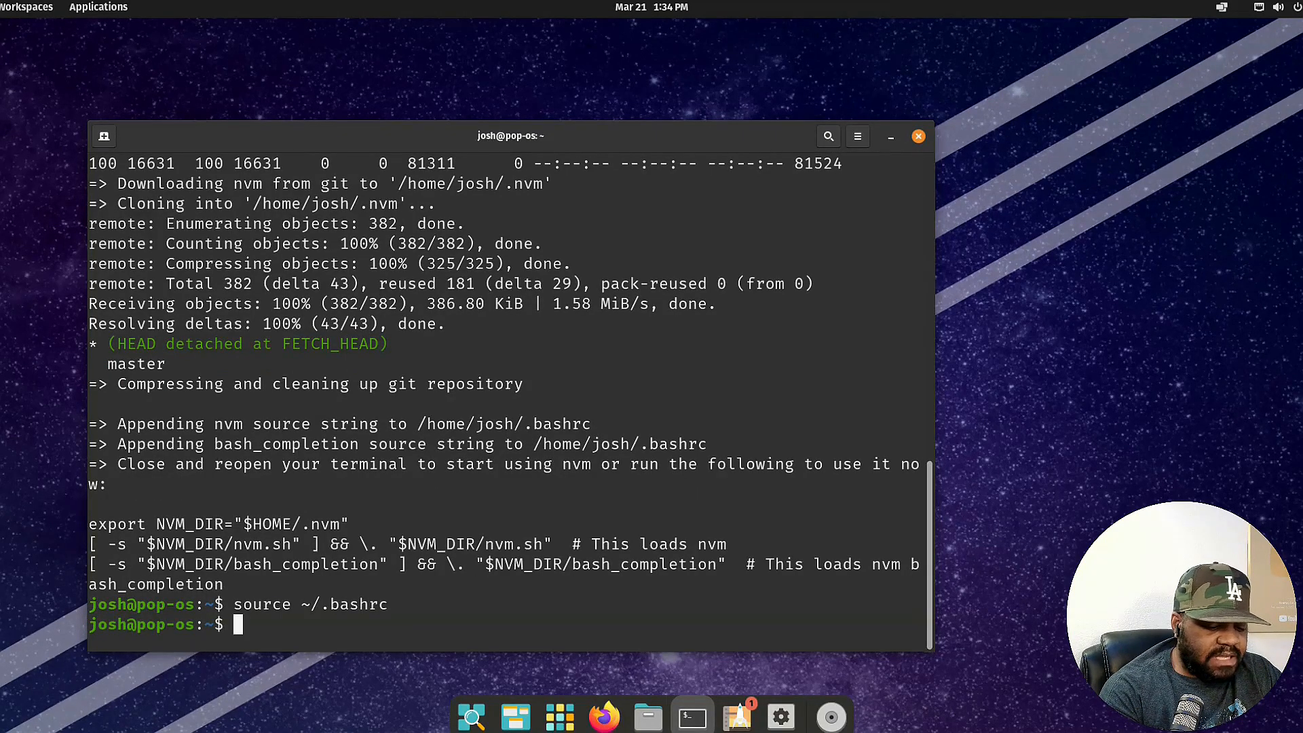
{"action": "type", "text": "nvm install"}
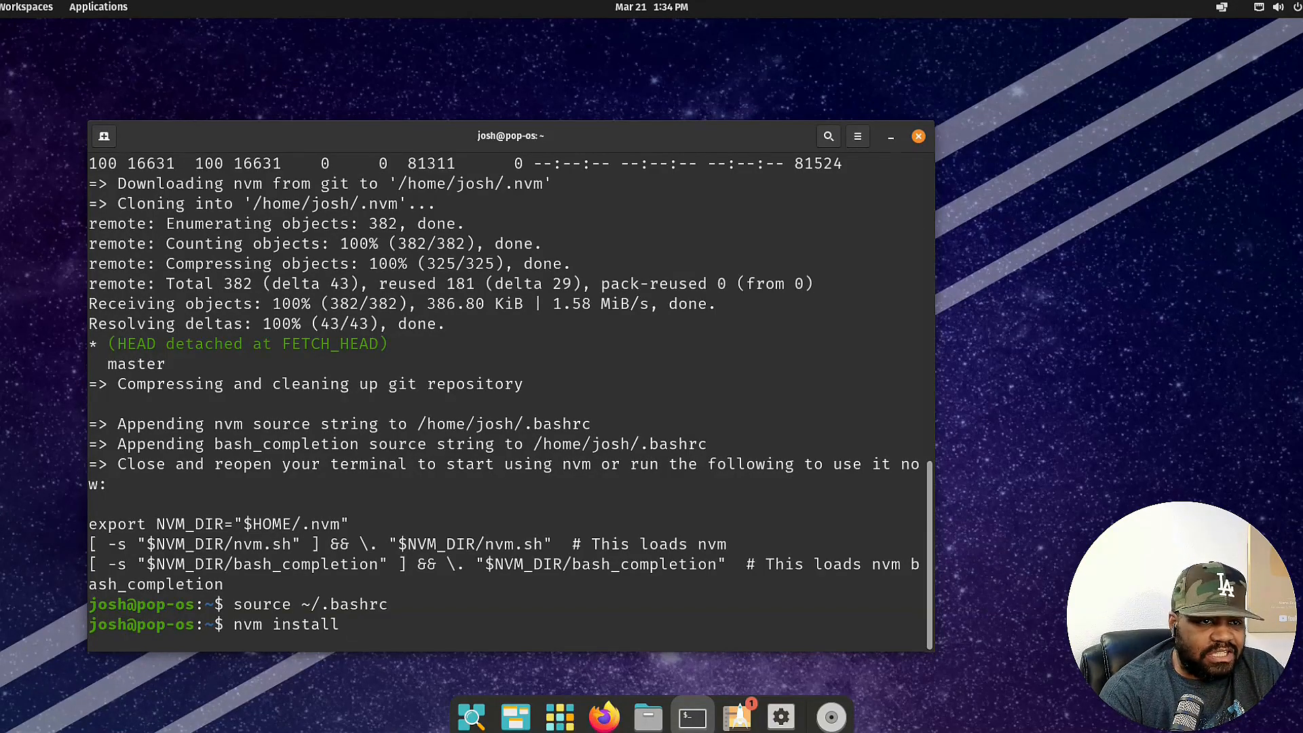
{"action": "type", "text": " --ltc"}
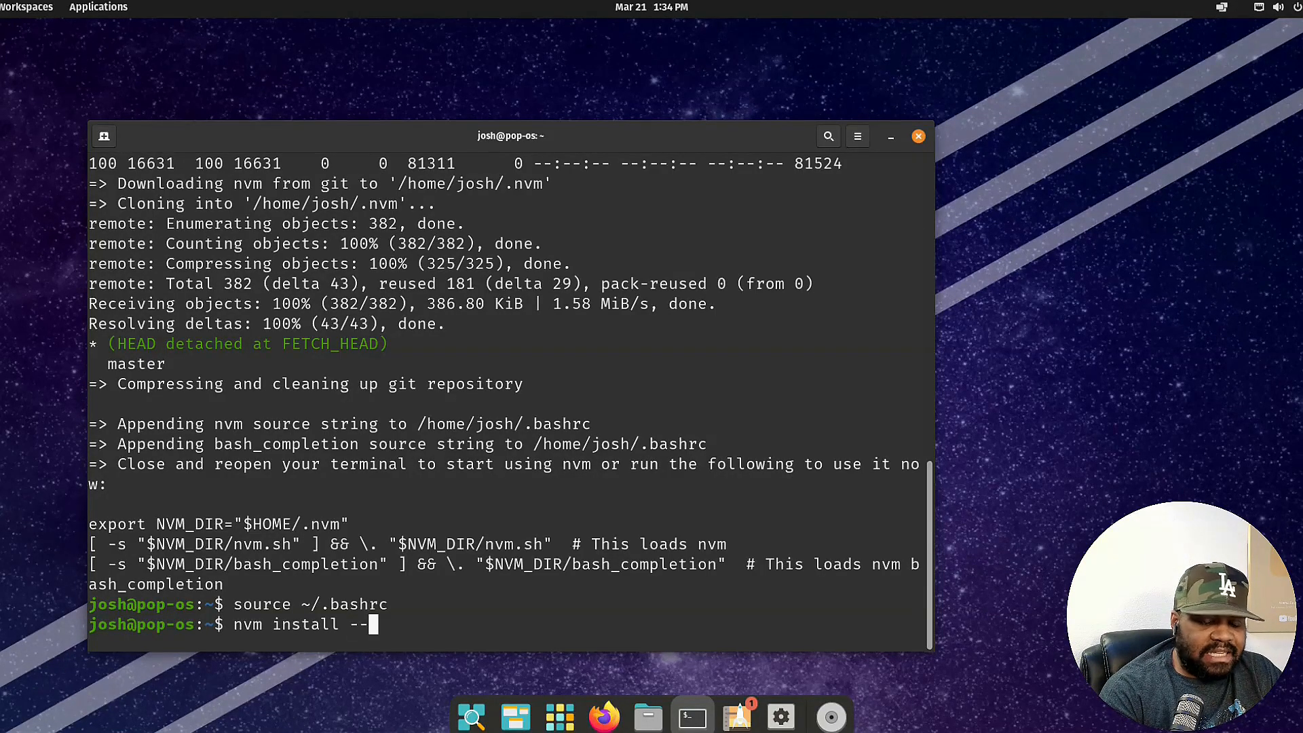
Step: Install the latest LTS Node.js with nvm install --lts
{"action": "key", "text": "BackSpace"}
{"action": "type", "text": "s"}
{"action": "key", "text": "Return"}
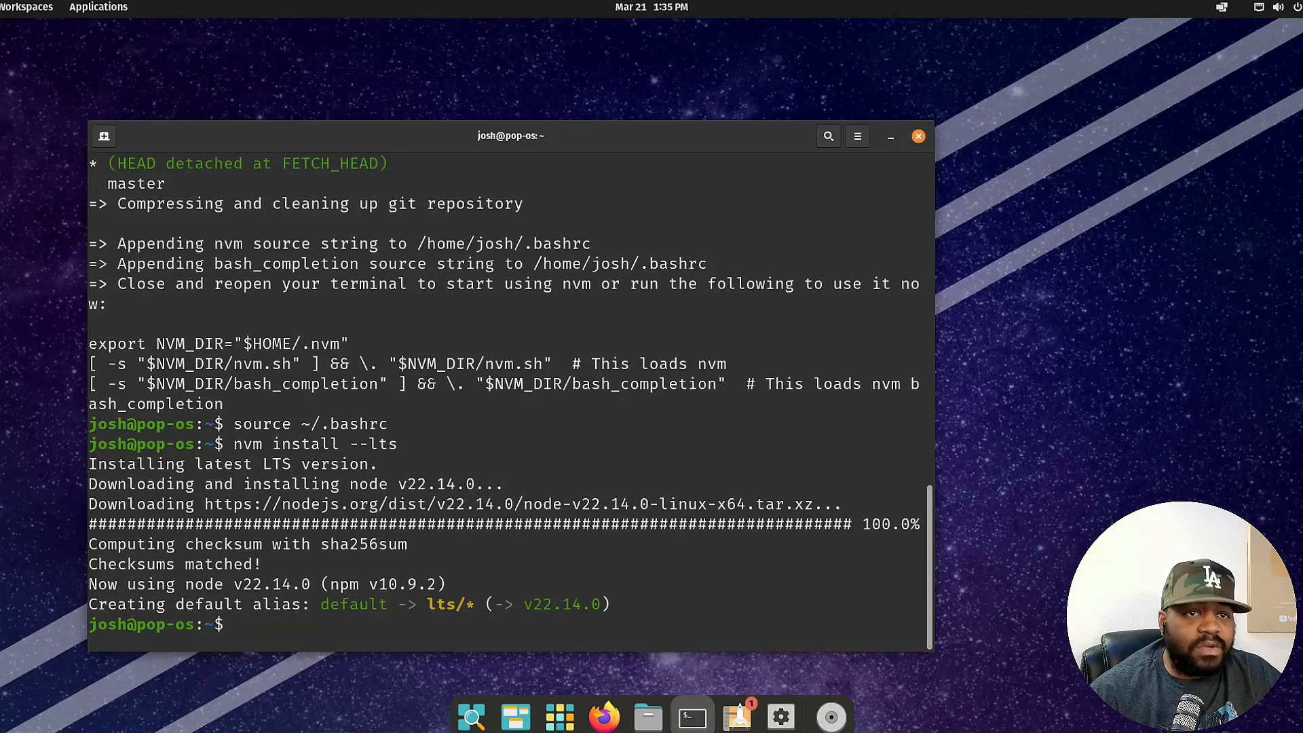
Step: Create a new folder named my-website in the Home folder and return to the terminal
{"action": "left_click", "coordinate": [648, 719]}
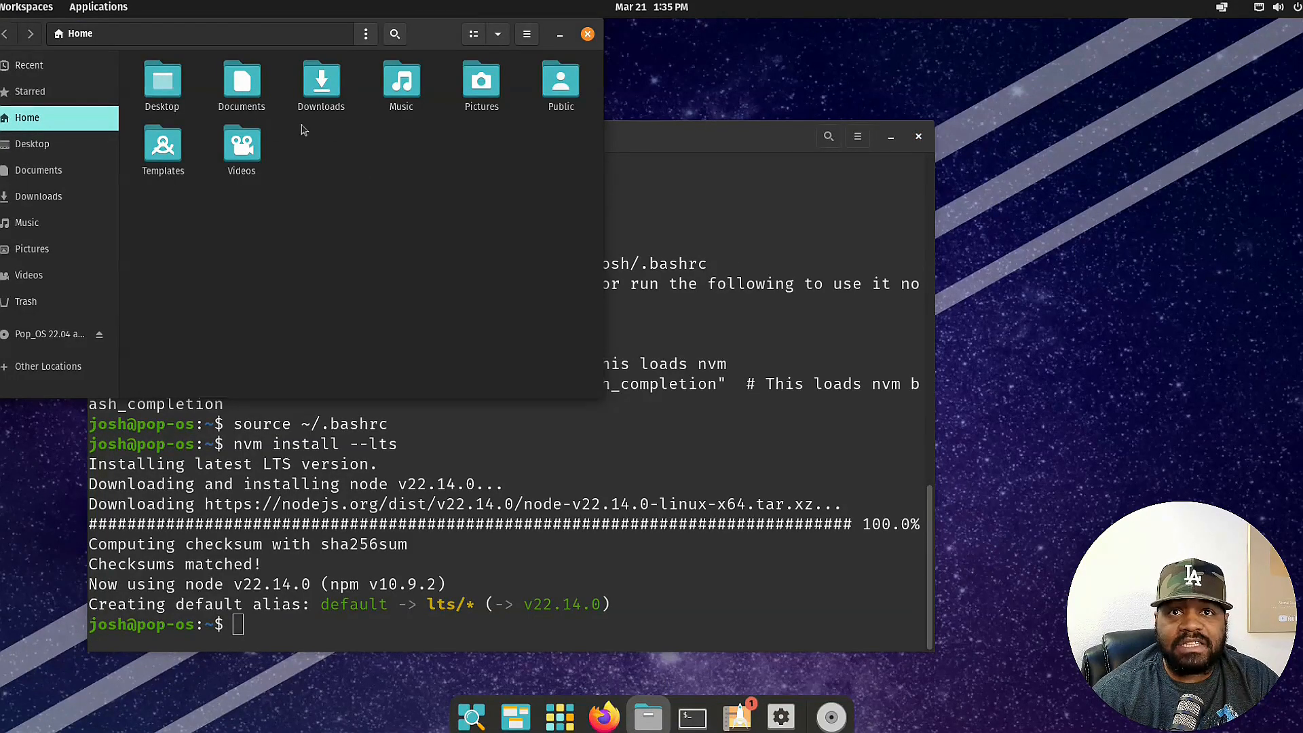
{"action": "right_click", "coordinate": [314, 153]}
{"action": "left_click", "coordinate": [326, 165]}
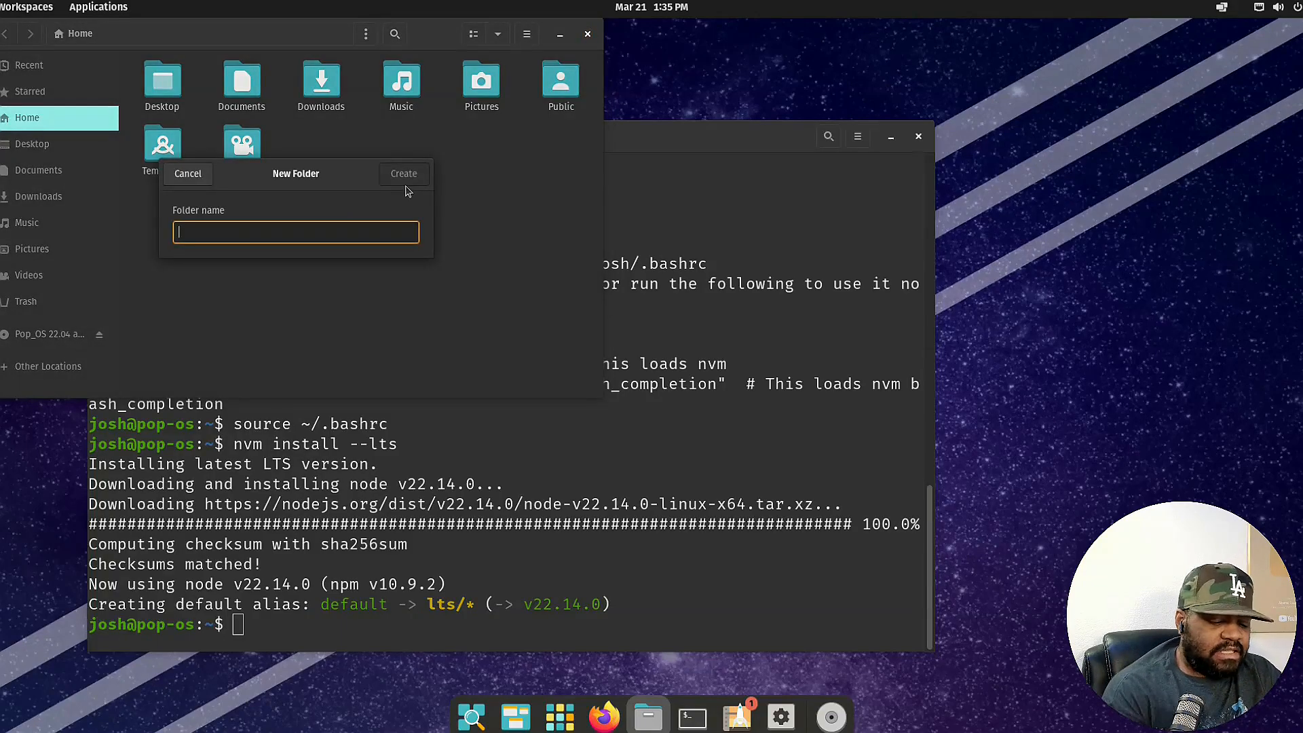
{"action": "type", "text": "website"}
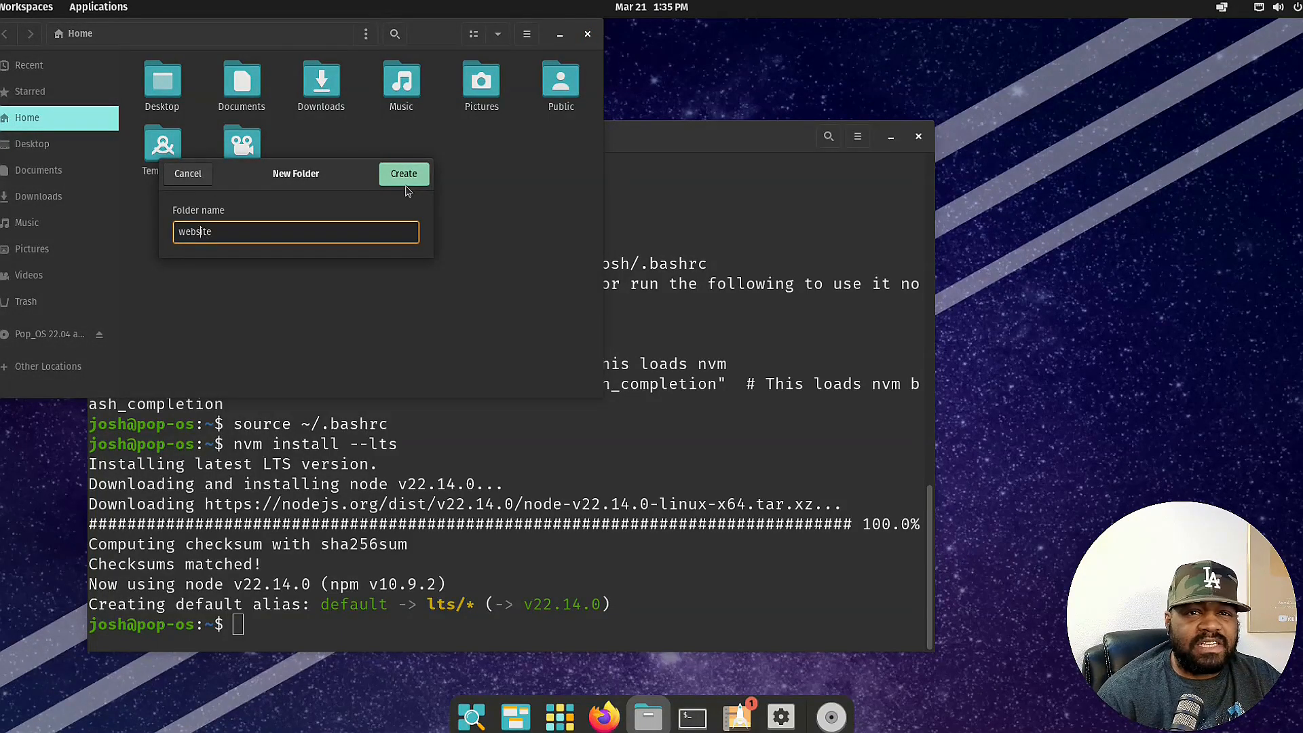
{"action": "type", "text": "my-"}
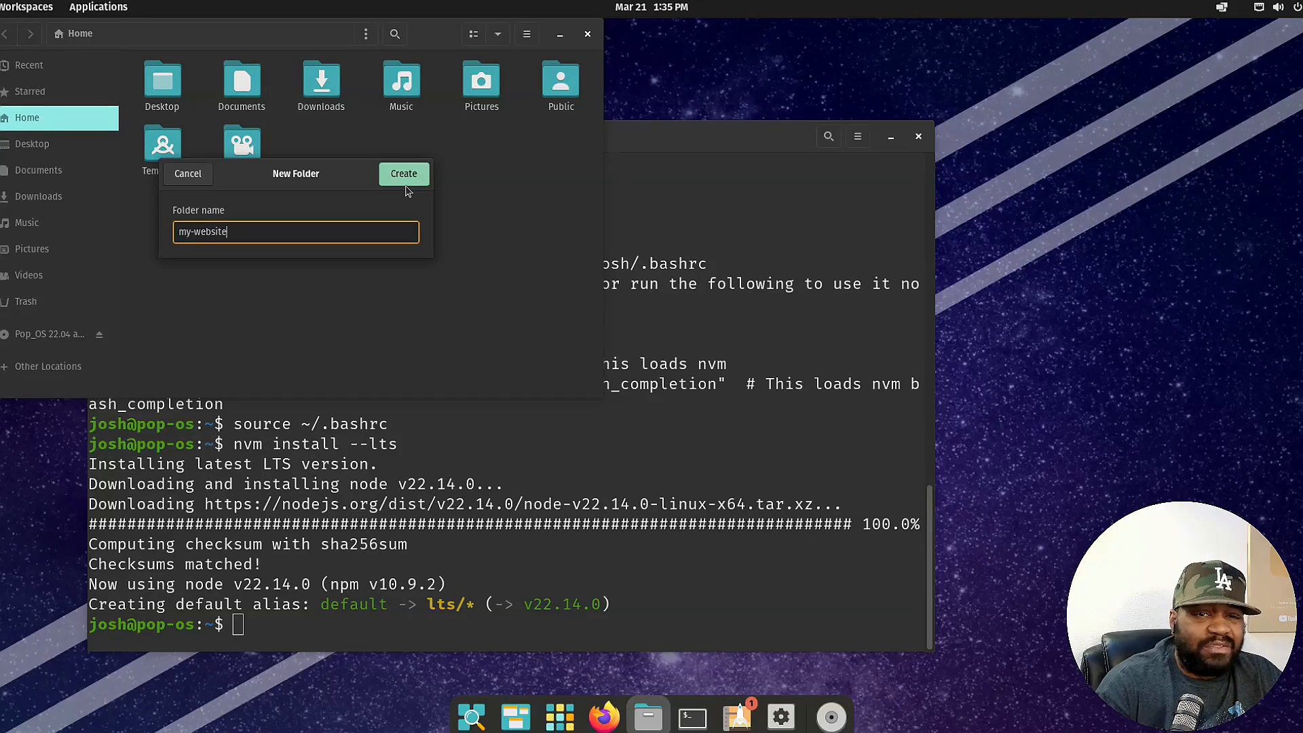
{"action": "left_click", "coordinate": [403, 174]}
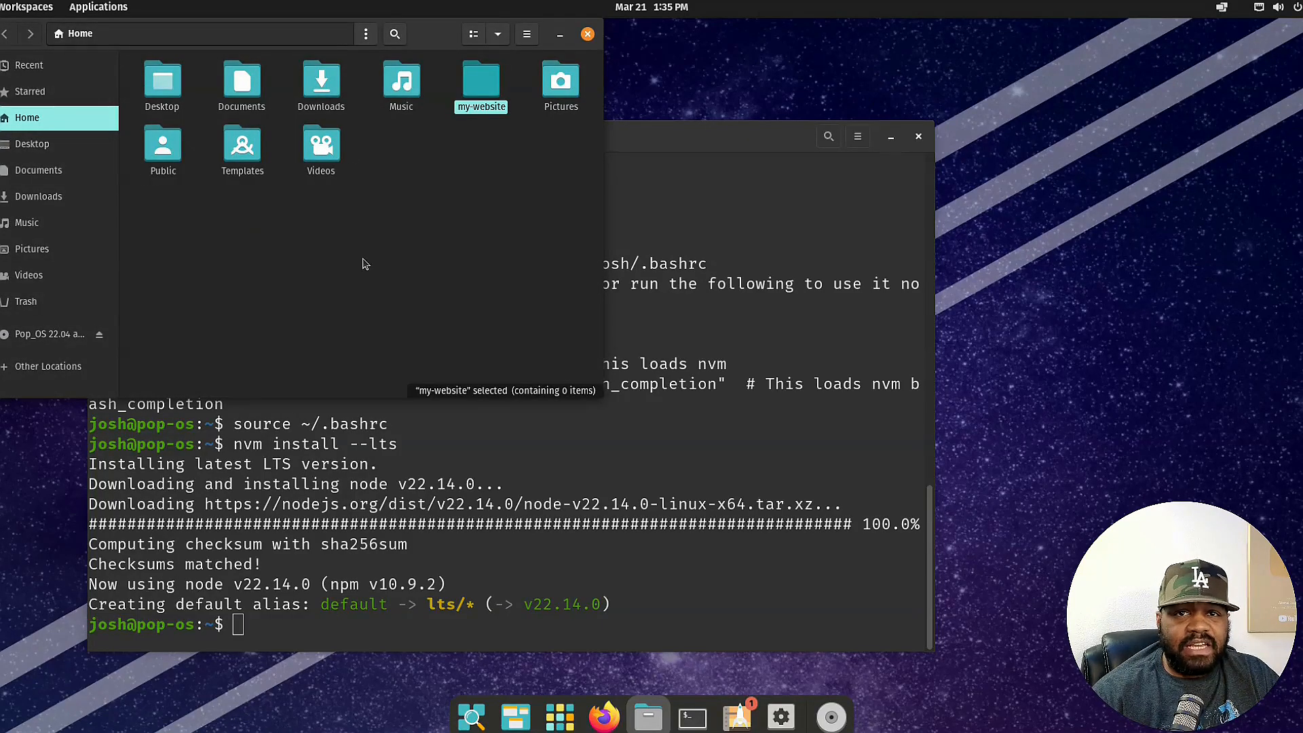
{"action": "left_click", "coordinate": [489, 196]}
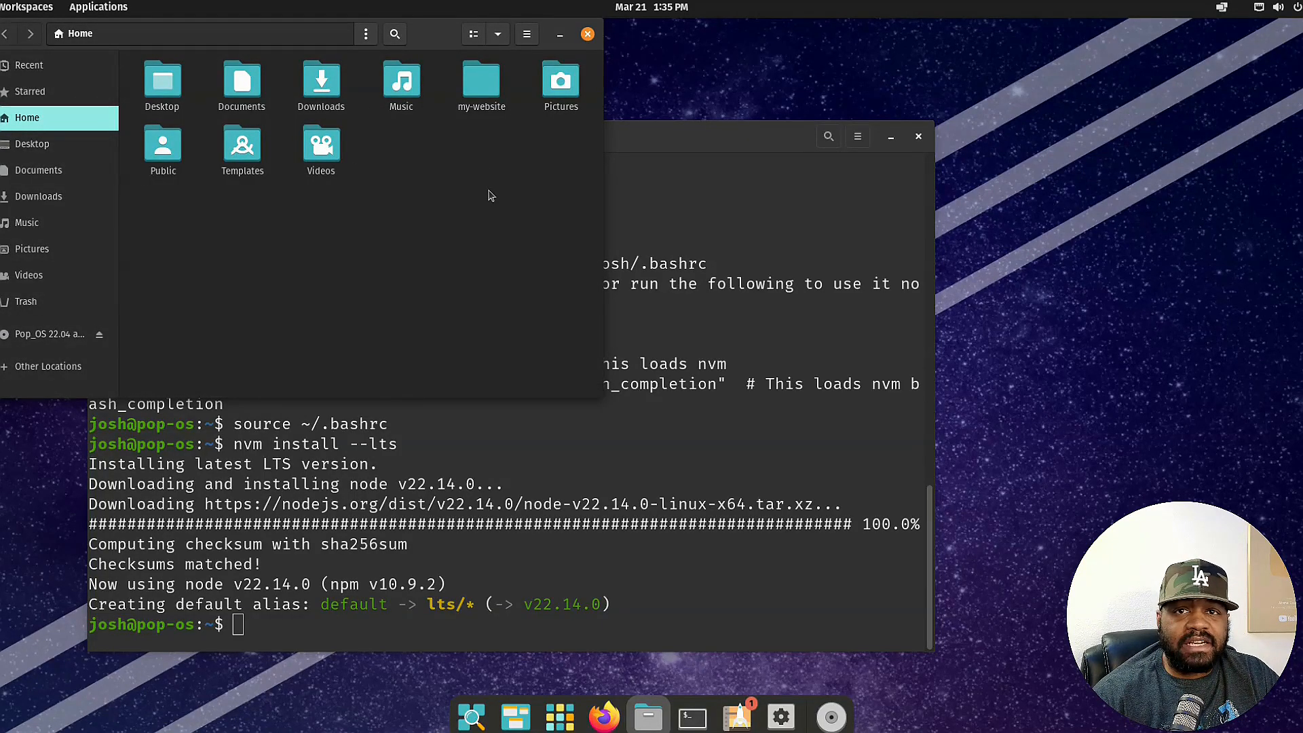
{"action": "left_click", "coordinate": [488, 306]}
{"action": "type", "text": "cd my"}
Step: Change into my-website and run npx create-next-app@latest my-site, agreeing to install it
{"action": "key", "text": "Tab"}
{"action": "key", "text": "Return"}
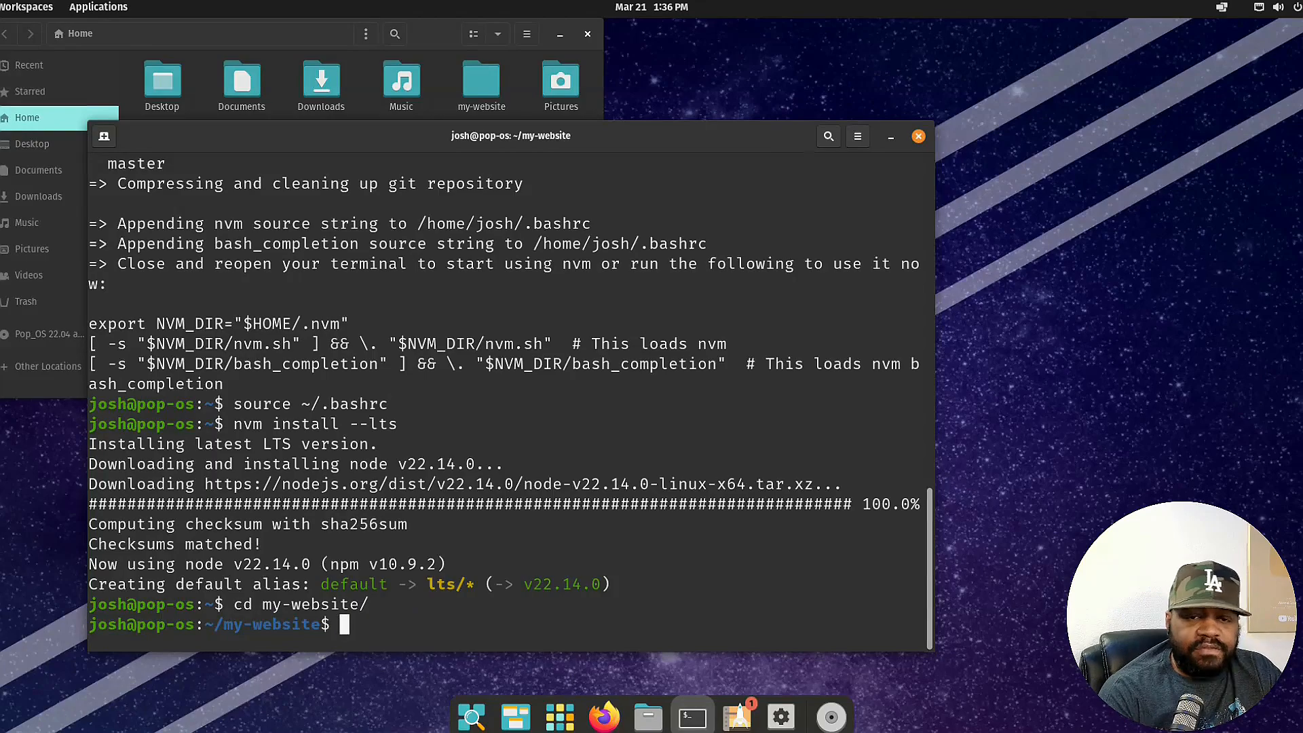
{"action": "type", "text": "npx"}
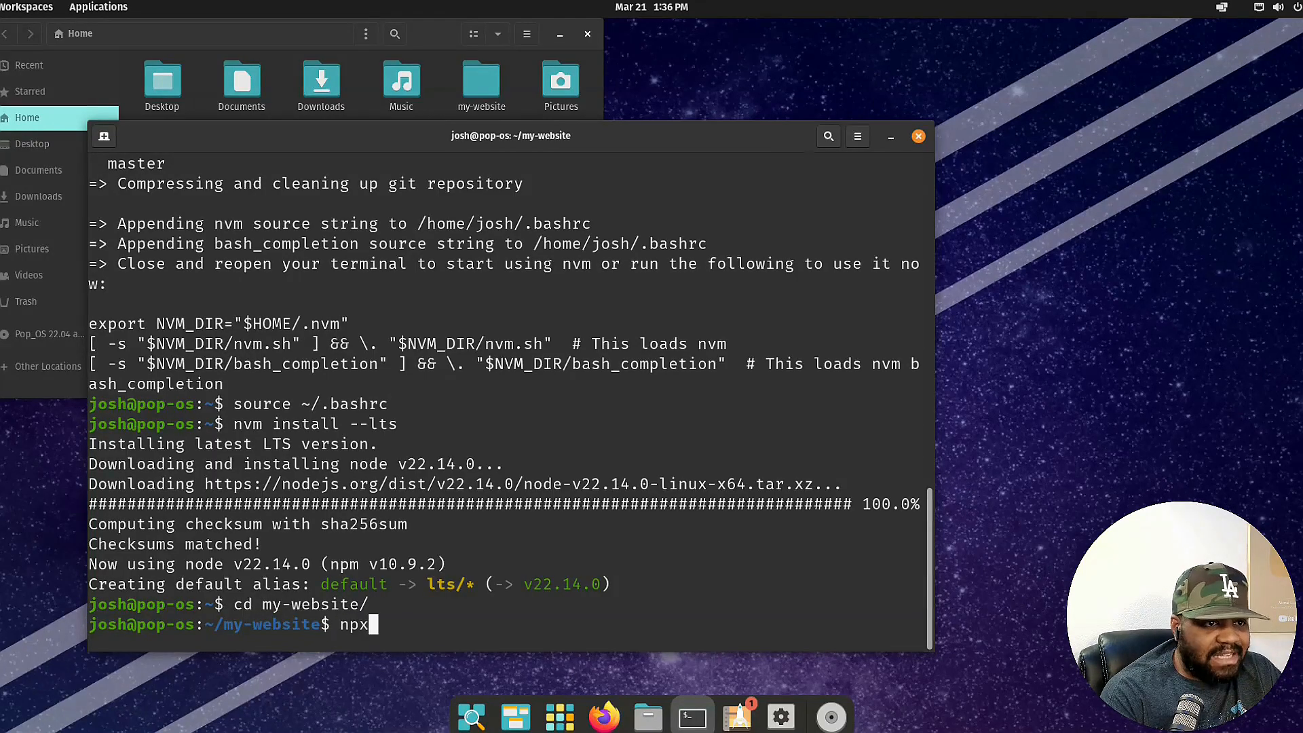
{"action": "type", "text": " create-next-app@latest"}
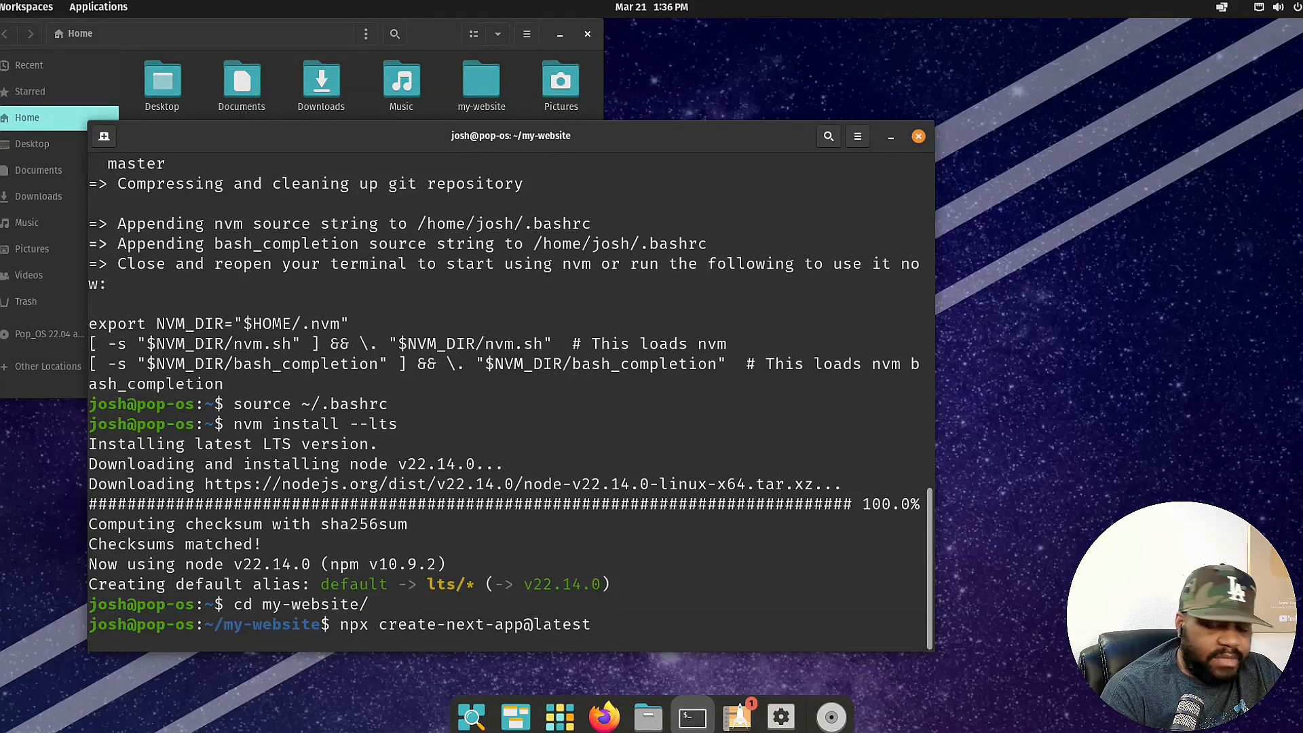
{"action": "type", "text": " my-site"}
{"action": "key", "text": "Return"}
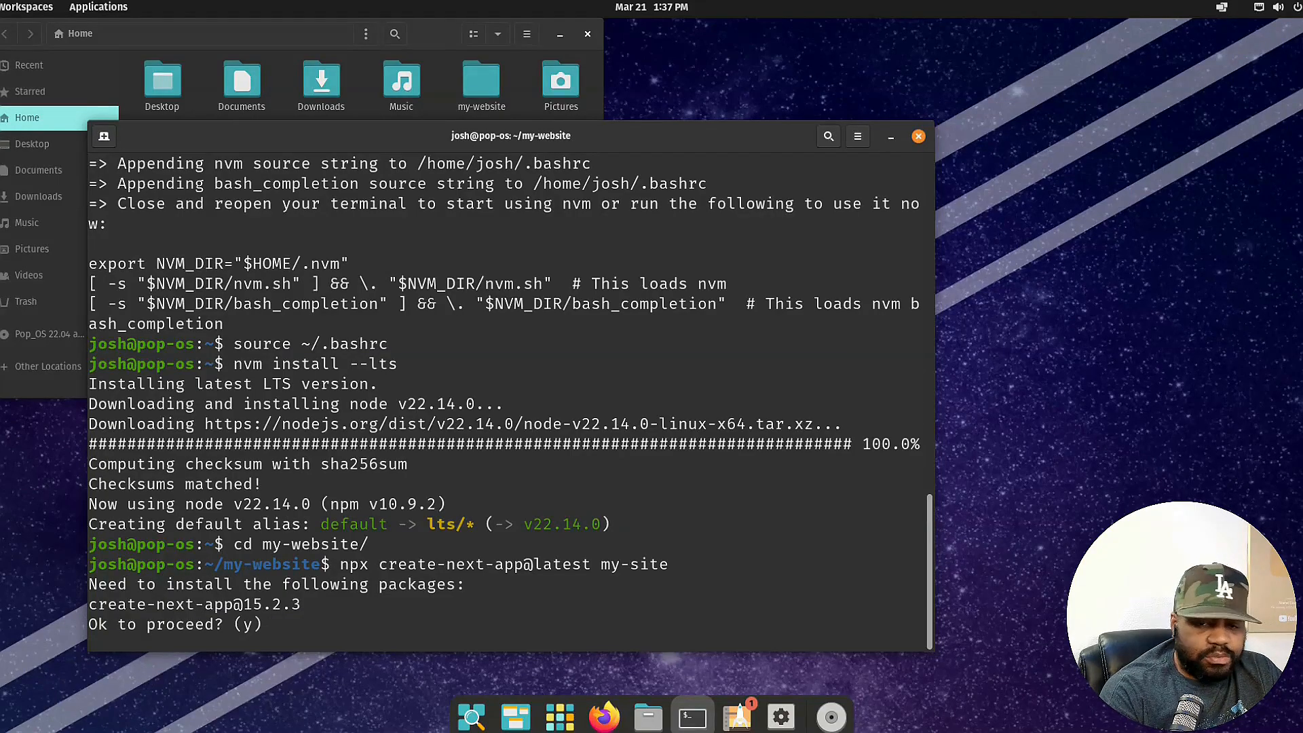
{"action": "type", "text": "y"}
{"action": "key", "text": "Return"}
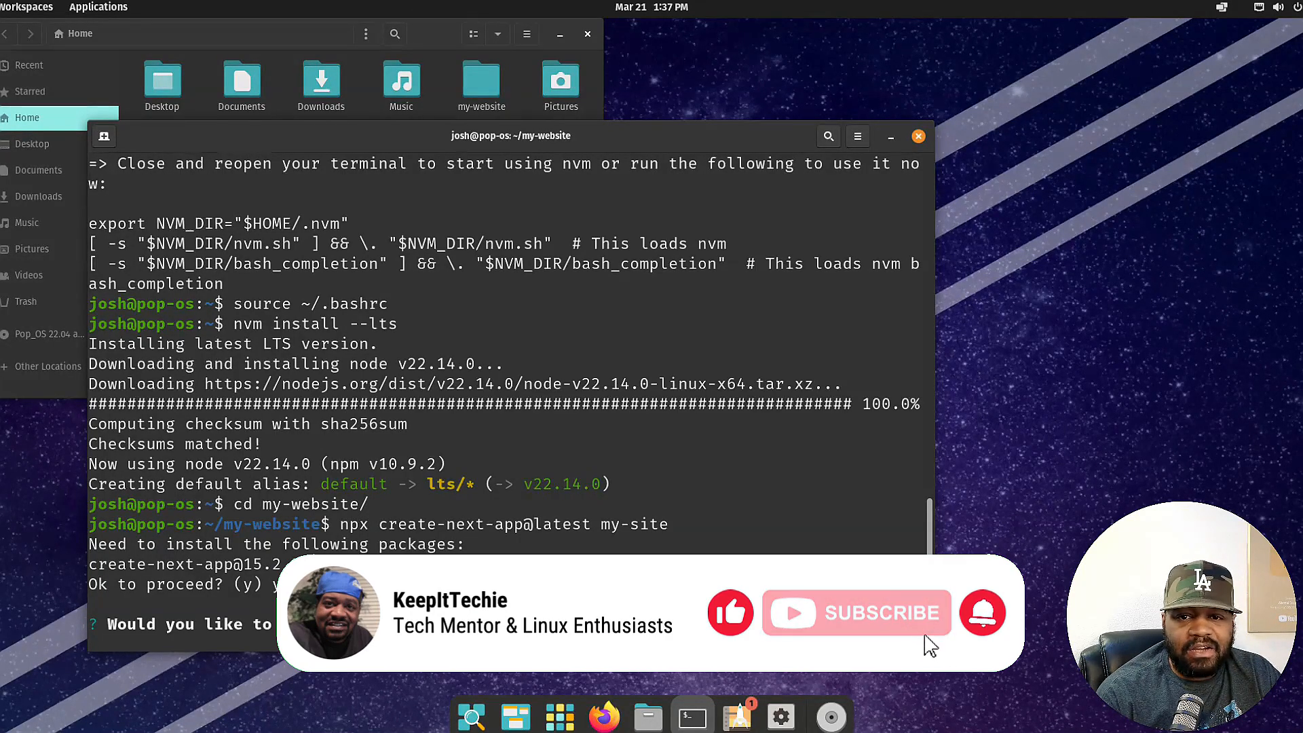
Step: Answer the prompts: No TypeScript, Yes ESLint, Yes Tailwind, Yes src/, No App Router, Yes Turbopack, default alias
{"action": "key", "text": "Return"}
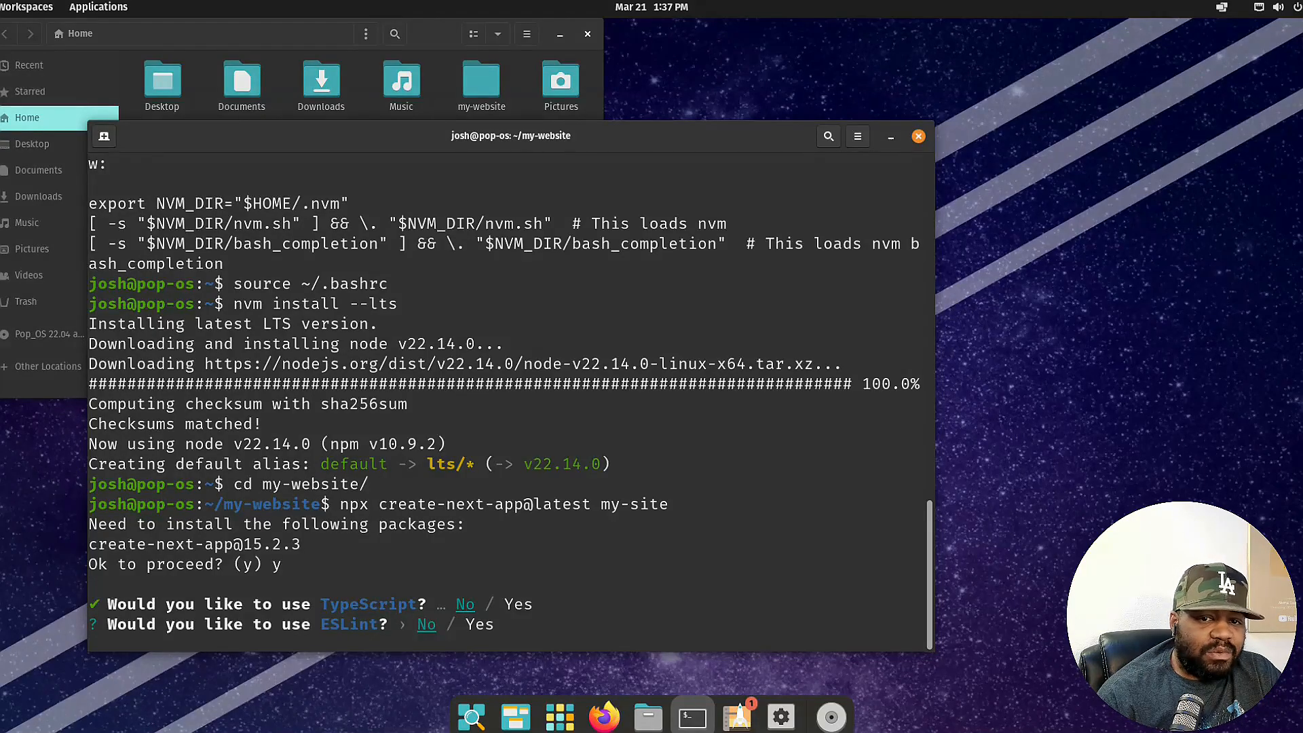
{"action": "key", "text": "Right"}
{"action": "key", "text": "Return"}
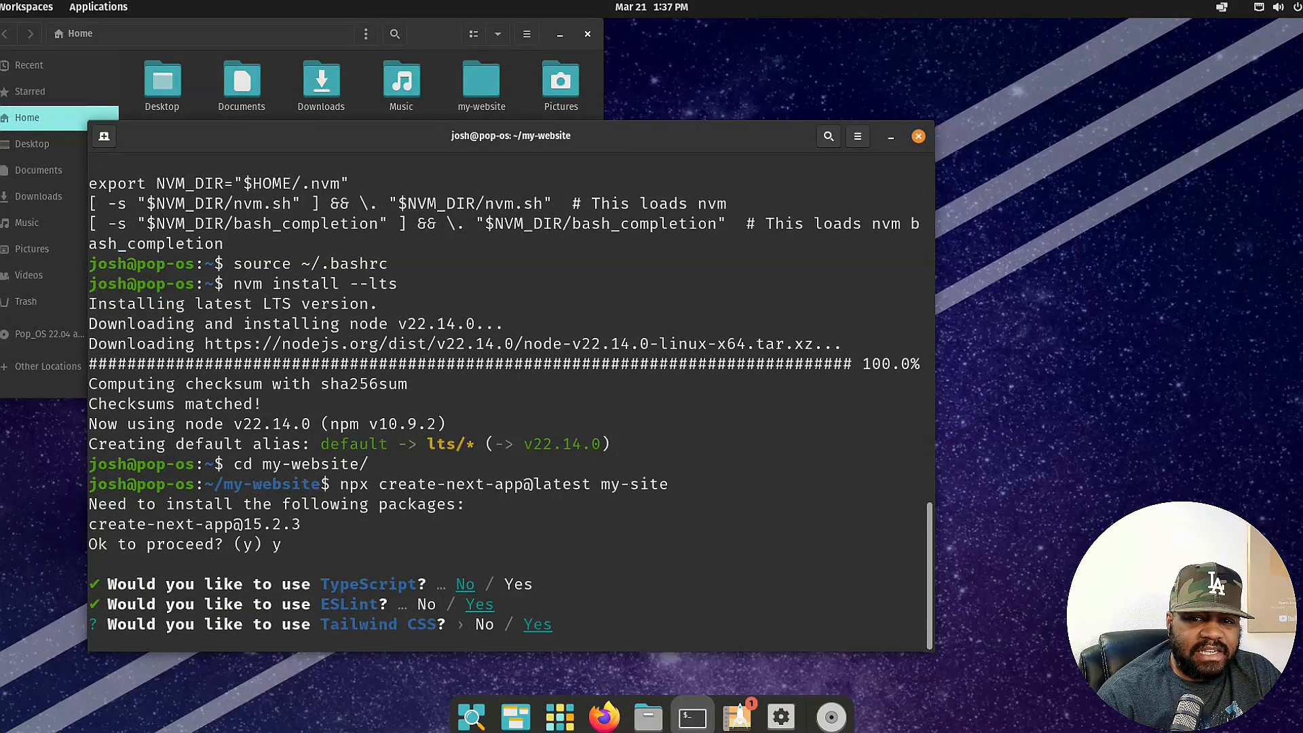
{"action": "key", "text": "Return"}
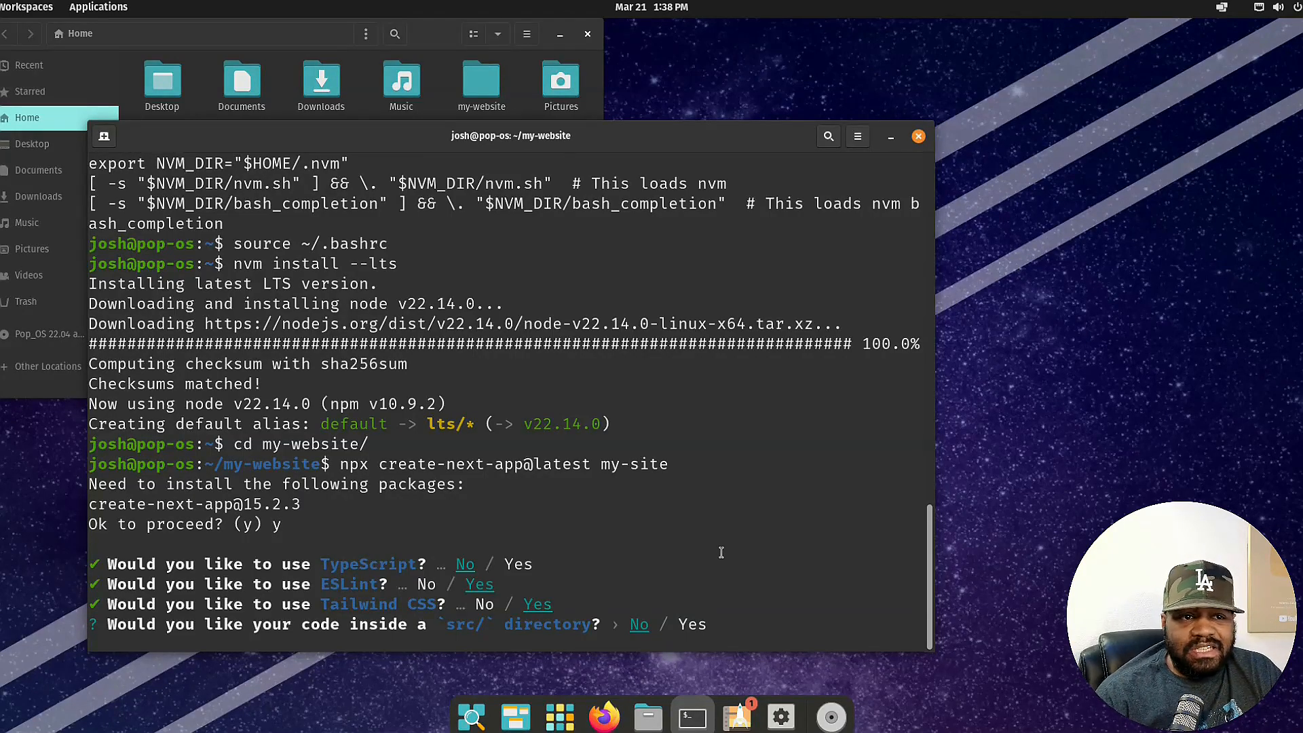
{"action": "key", "text": "Right"}
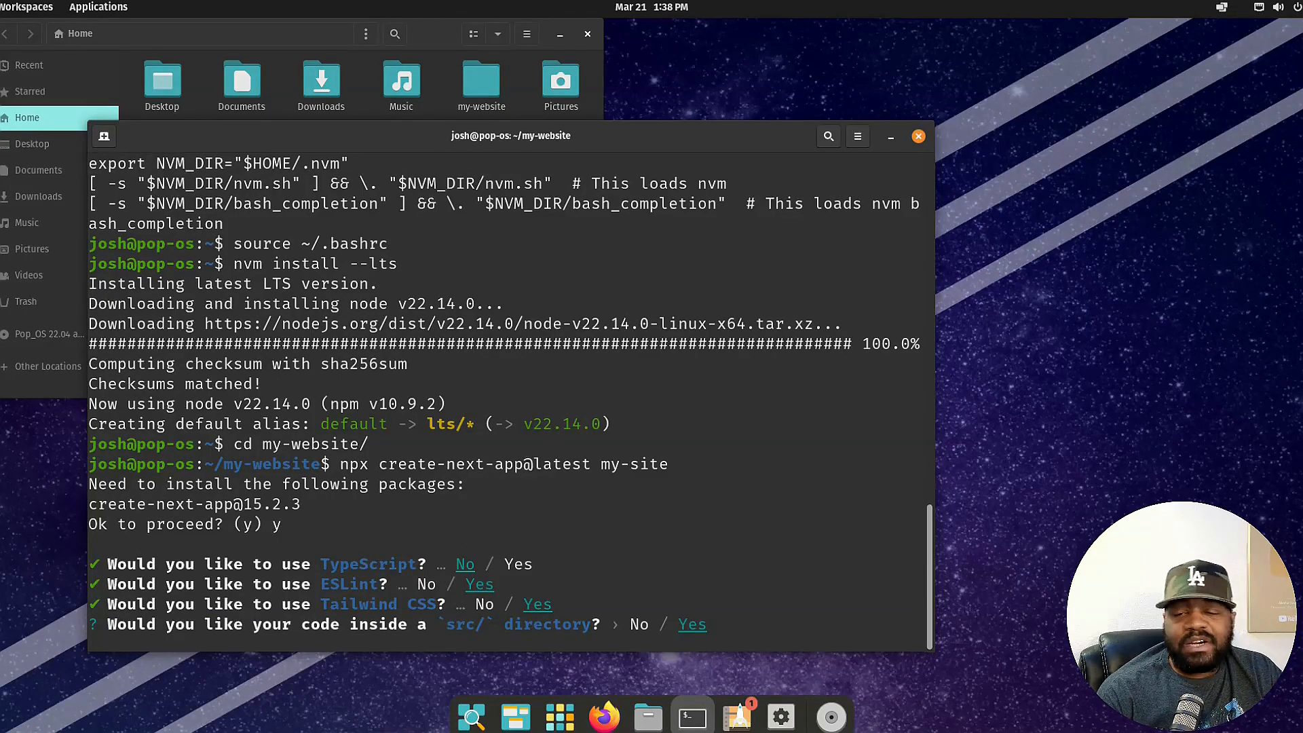
{"action": "key", "text": "Return"}
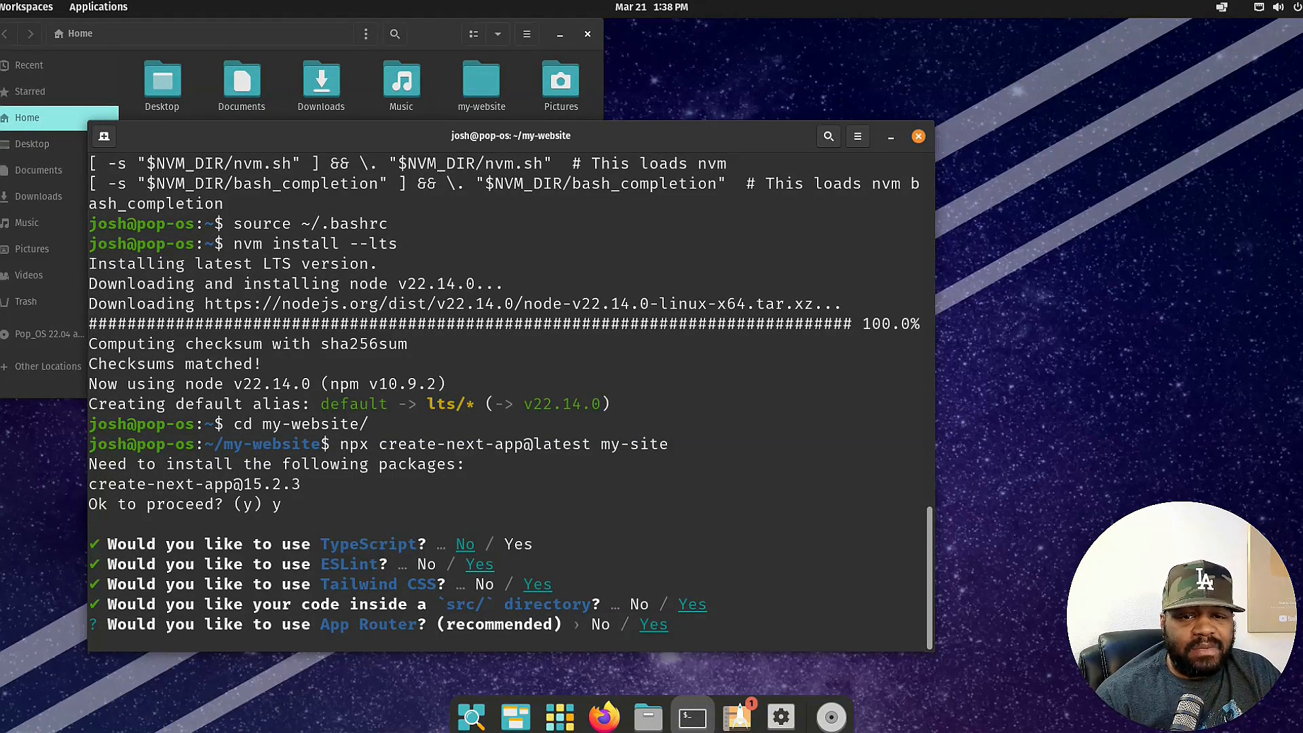
{"action": "key", "text": "Left"}
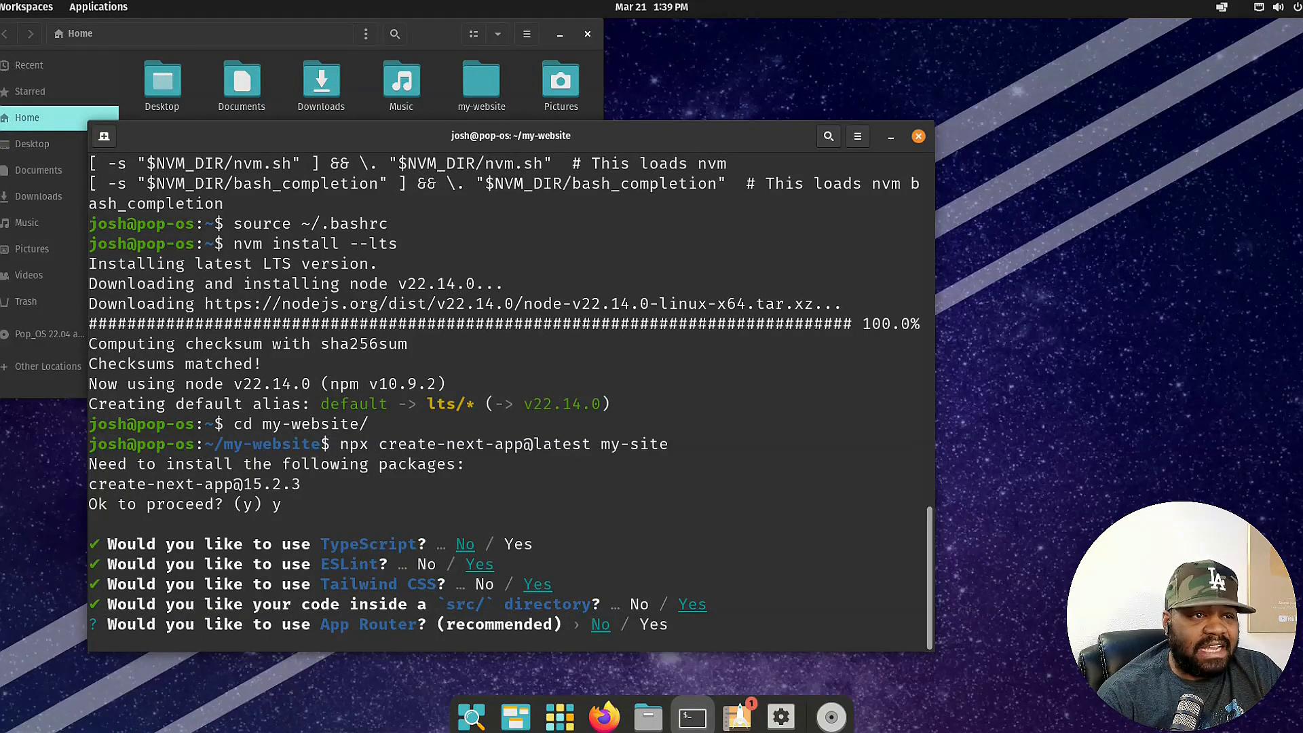
{"action": "key", "text": "Return"}
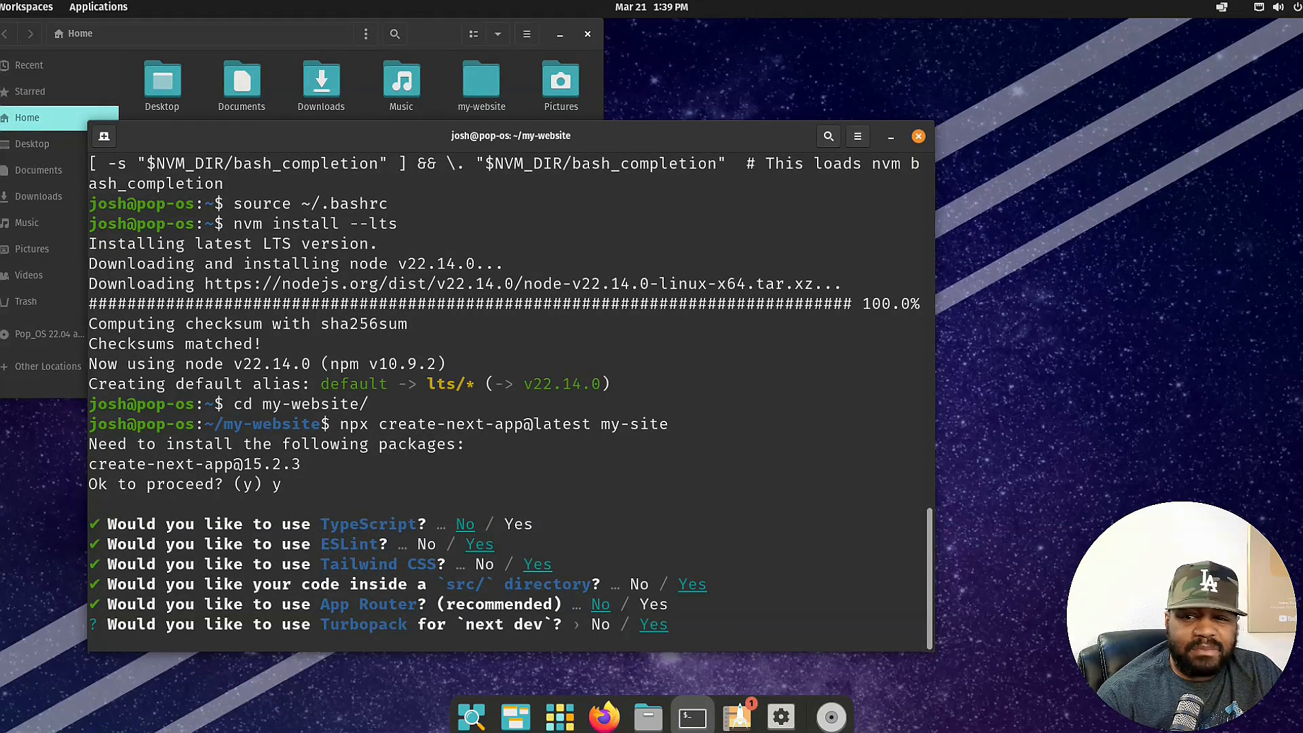
{"action": "key", "text": "Return"}
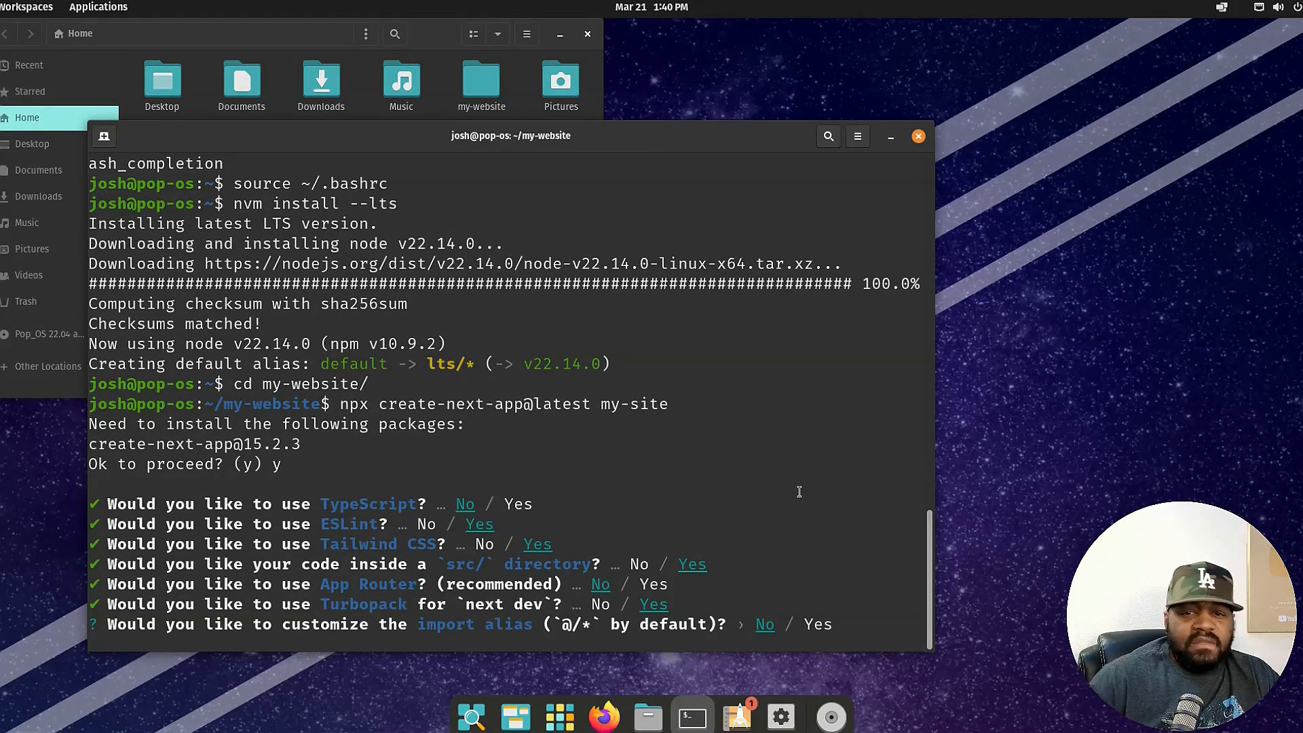
{"action": "key", "text": "Return"}
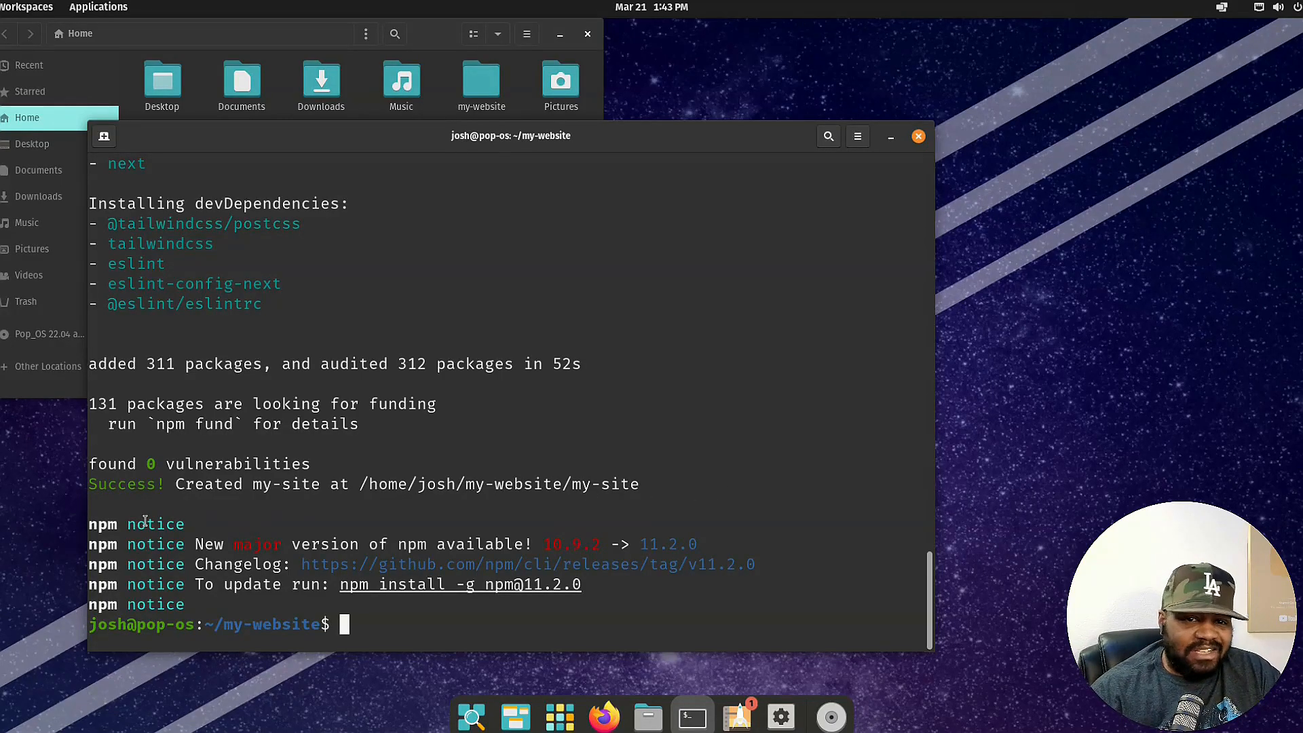
Step: Highlight the npm update notice lines in the install output, then deselect them
{"action": "left_click_drag", "start_coordinate": [88, 524], "coordinate": [586, 545]}
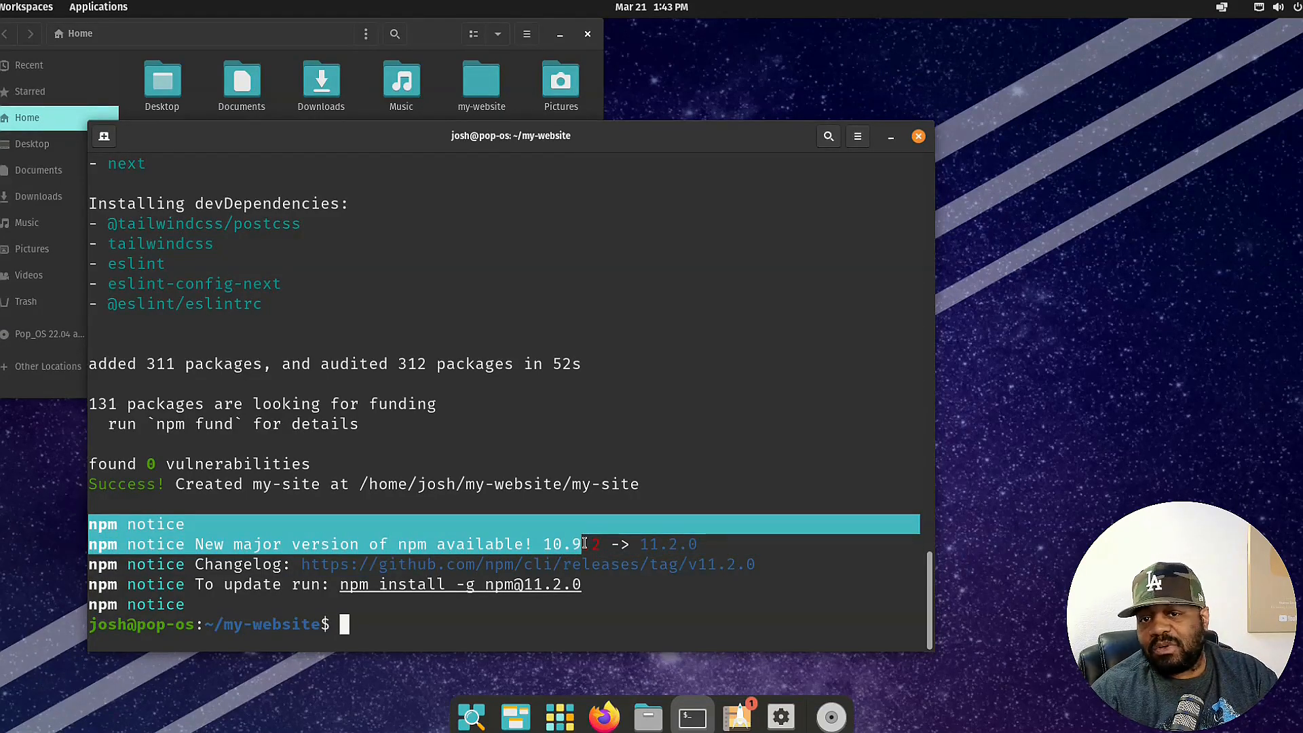
{"action": "left_click_drag", "start_coordinate": [585, 544], "coordinate": [739, 537]}
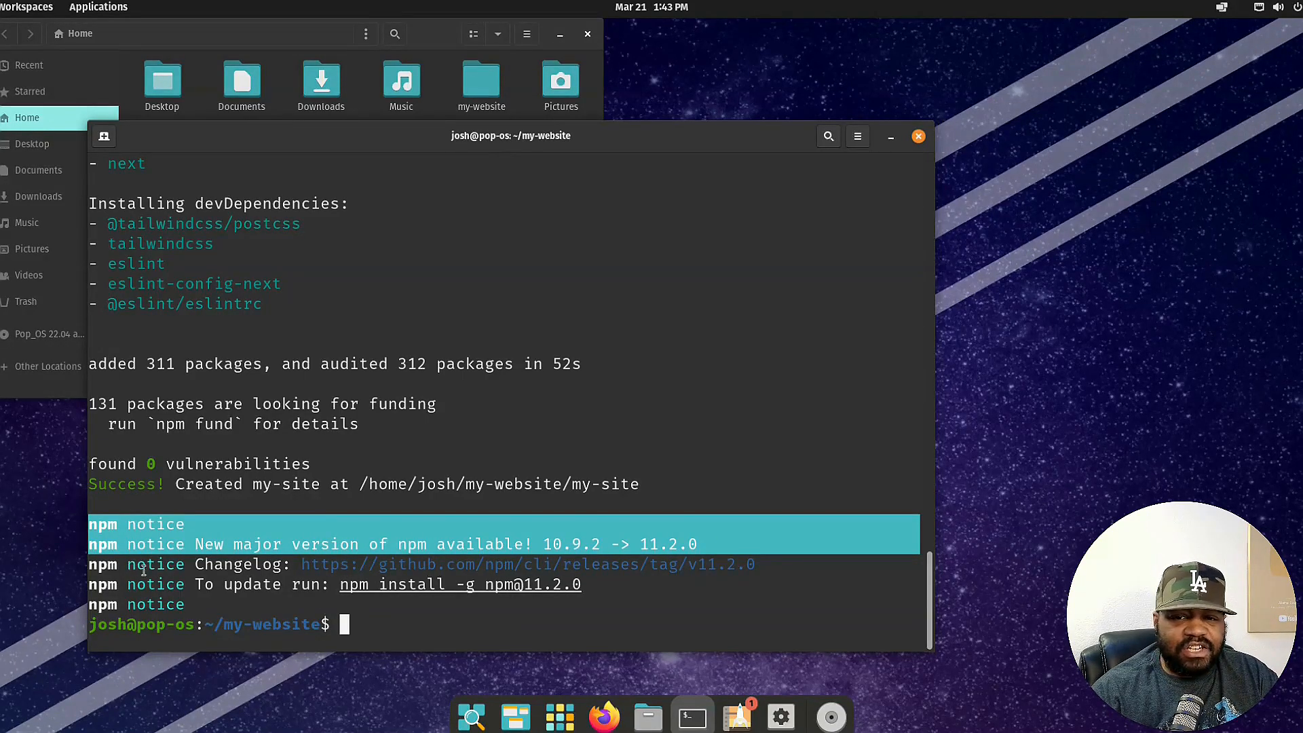
{"action": "left_click", "coordinate": [363, 625]}
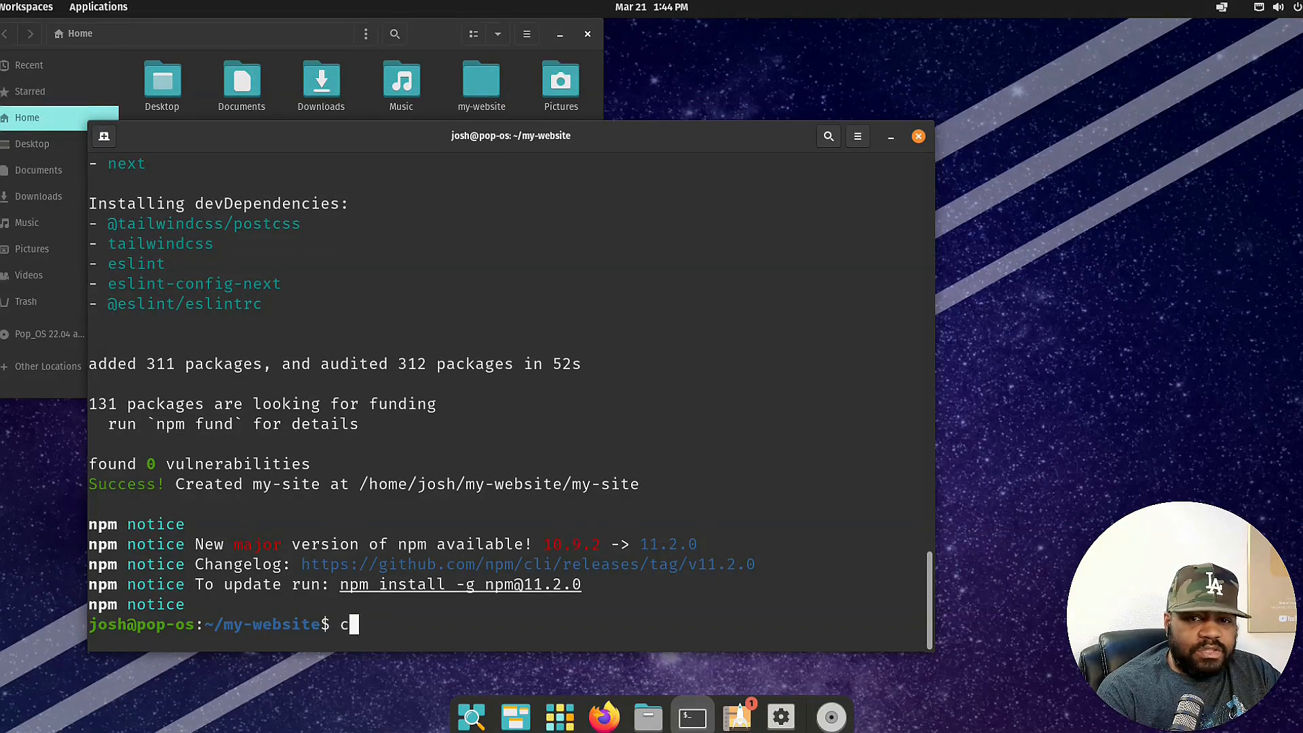
{"action": "type", "text": "cd "}
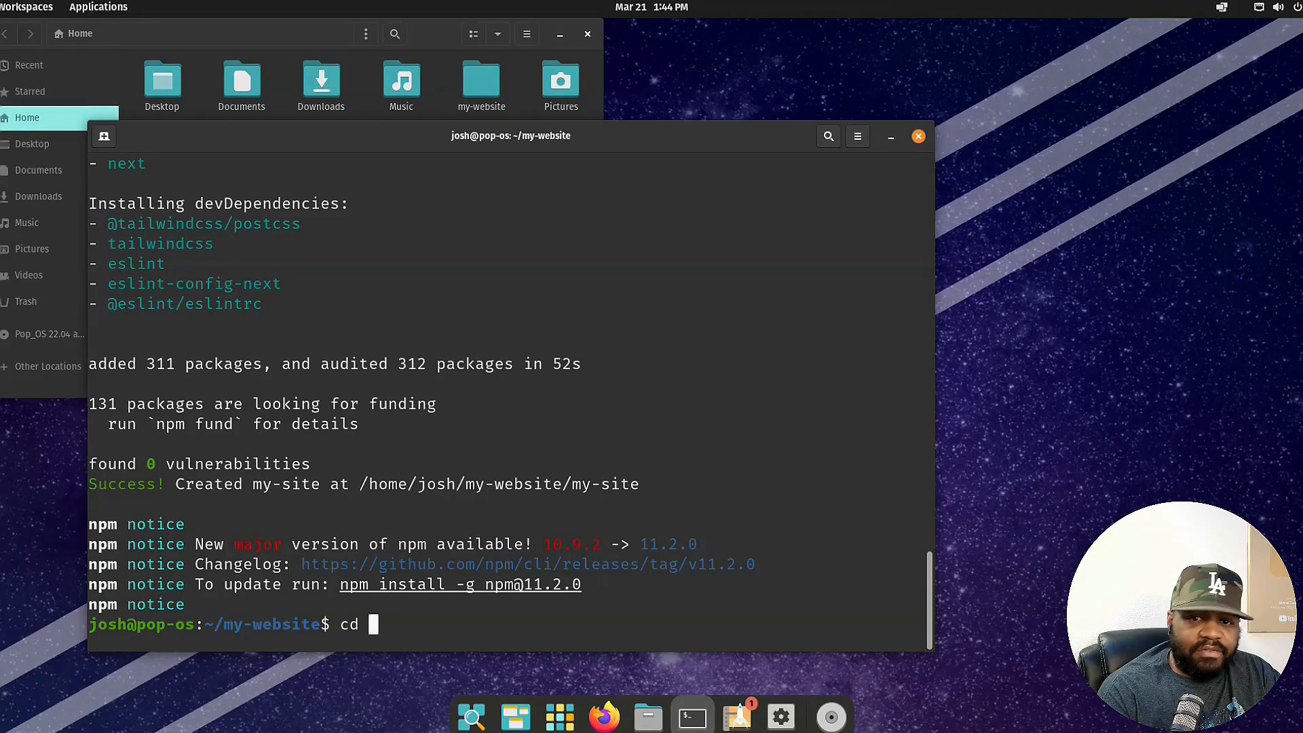
{"action": "type", "text": "m"}
Step: Change into my-site and start the development server with npm run dev
{"action": "key", "text": "Tab"}
{"action": "key", "text": "Return"}
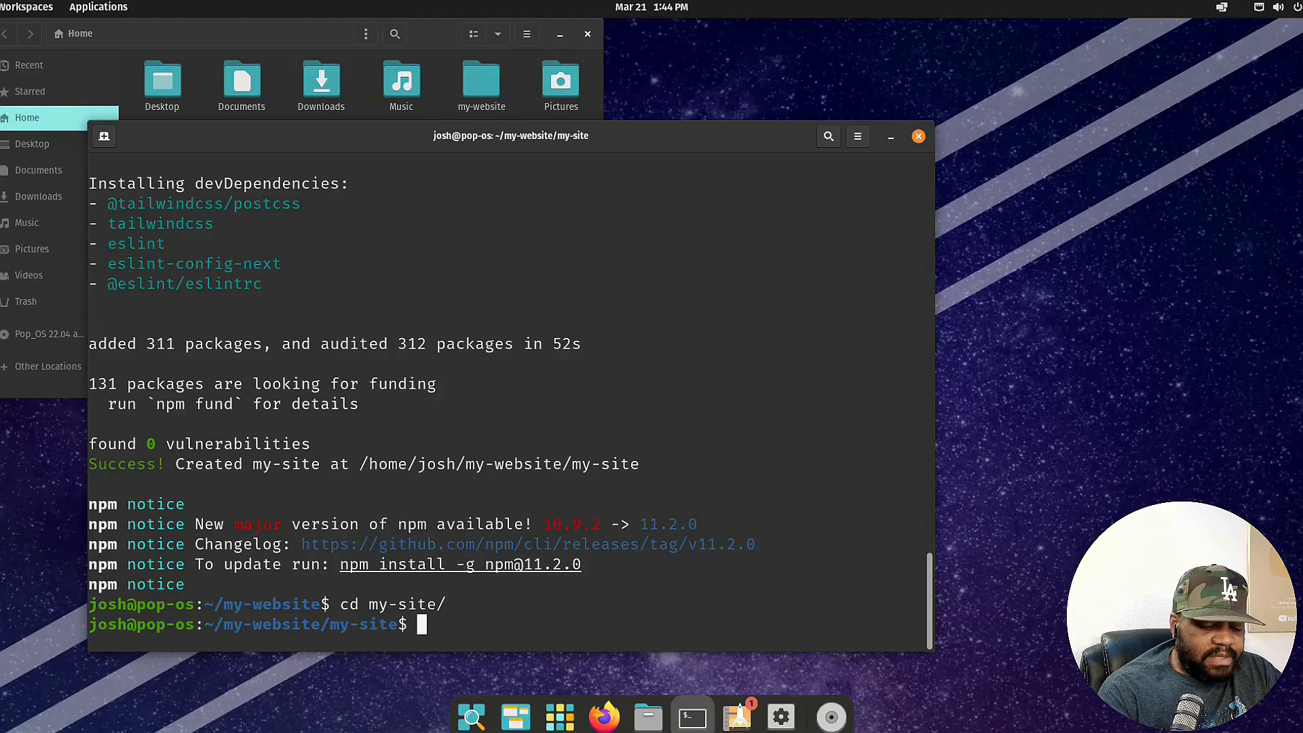
{"action": "type", "text": "npm run dev"}
{"action": "key", "text": "Return"}
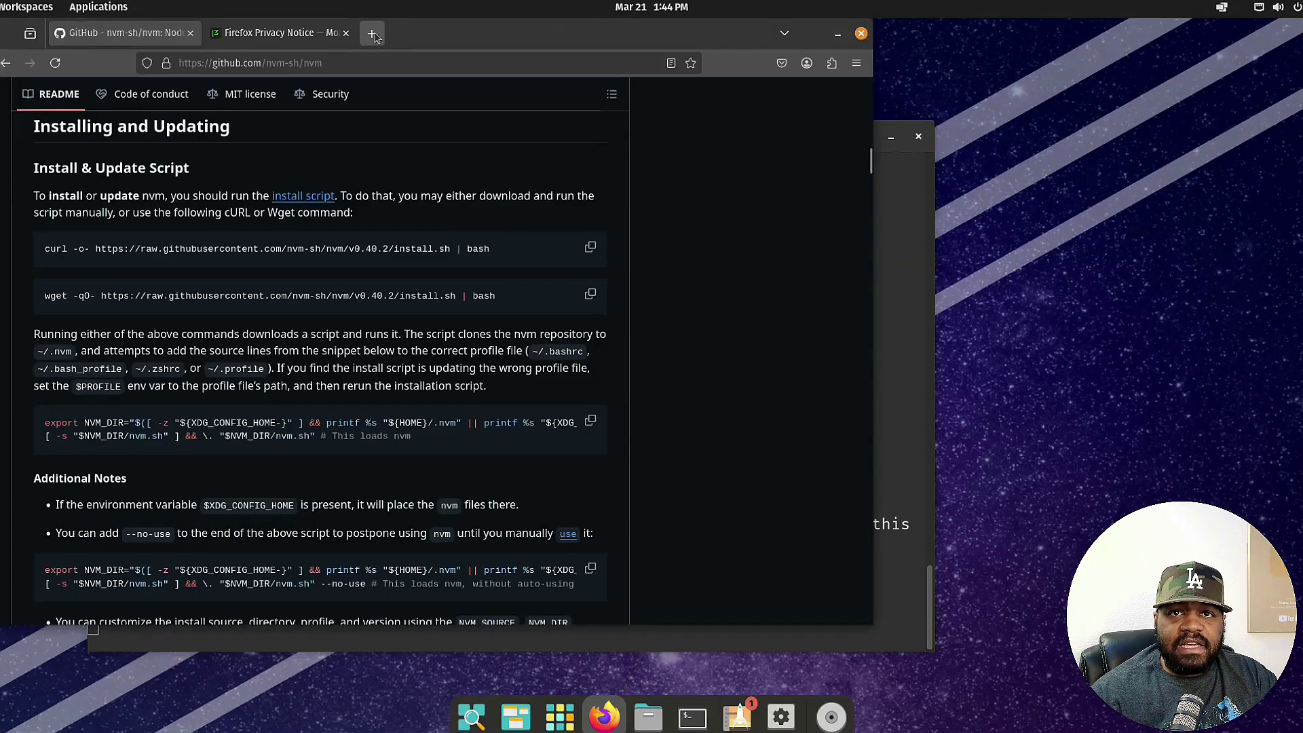
Step: Load 10.10.0.138:3000 in a new Firefox tab, checking the address in the terminal
{"action": "key", "text": "ctrl+t"}
{"action": "mouse_move", "coordinate": [612, 41]}
{"action": "left_mouse_down"}
{"action": "mouse_move", "coordinate": [1009, 91]}
{"action": "mouse_move", "coordinate": [1001, 63]}
{"action": "left_mouse_up"}
{"action": "left_click", "coordinate": [811, 85]}
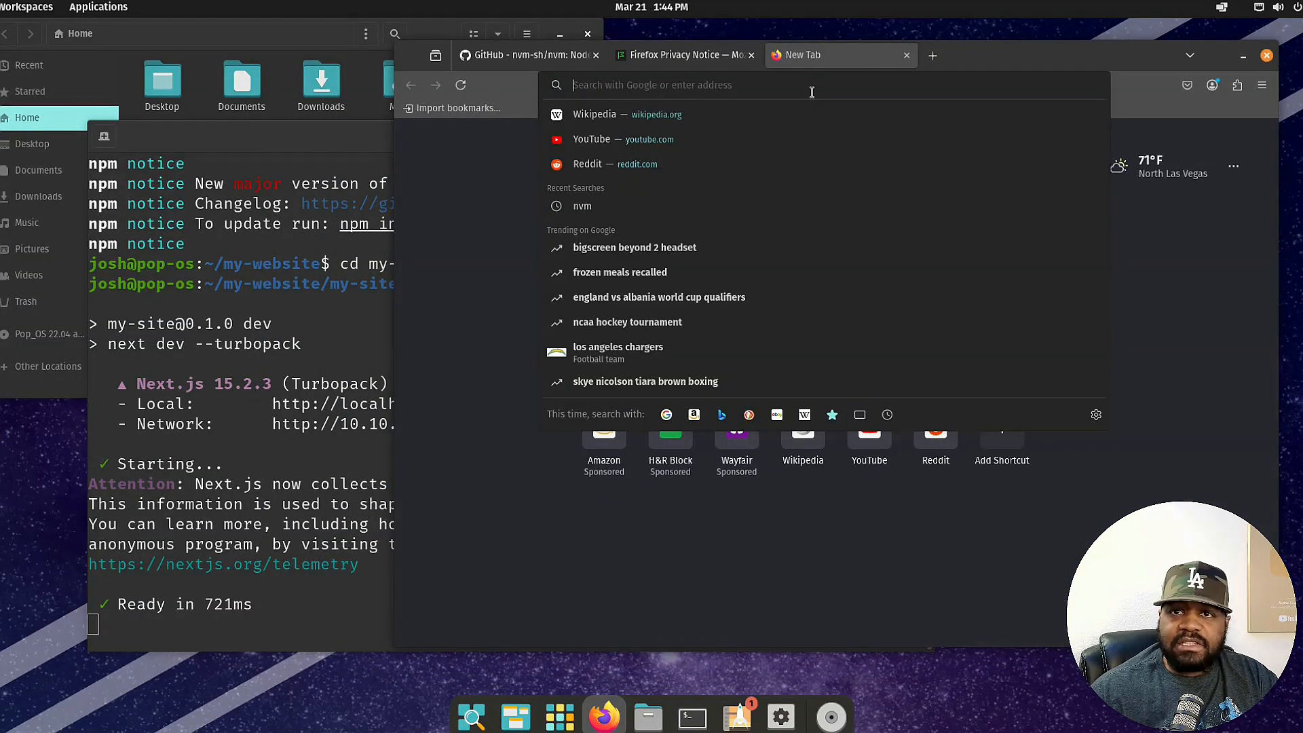
{"action": "type", "text": "10.10.0."}
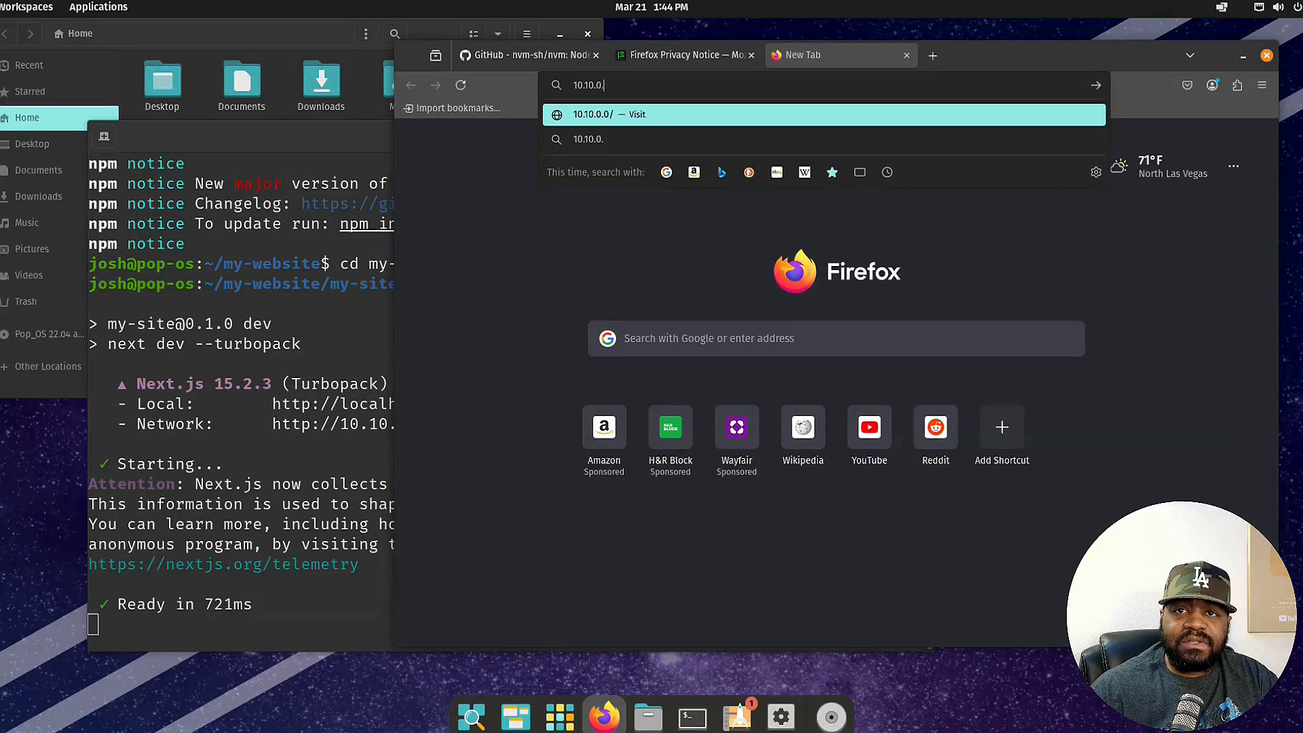
{"action": "left_click", "coordinate": [286, 476]}
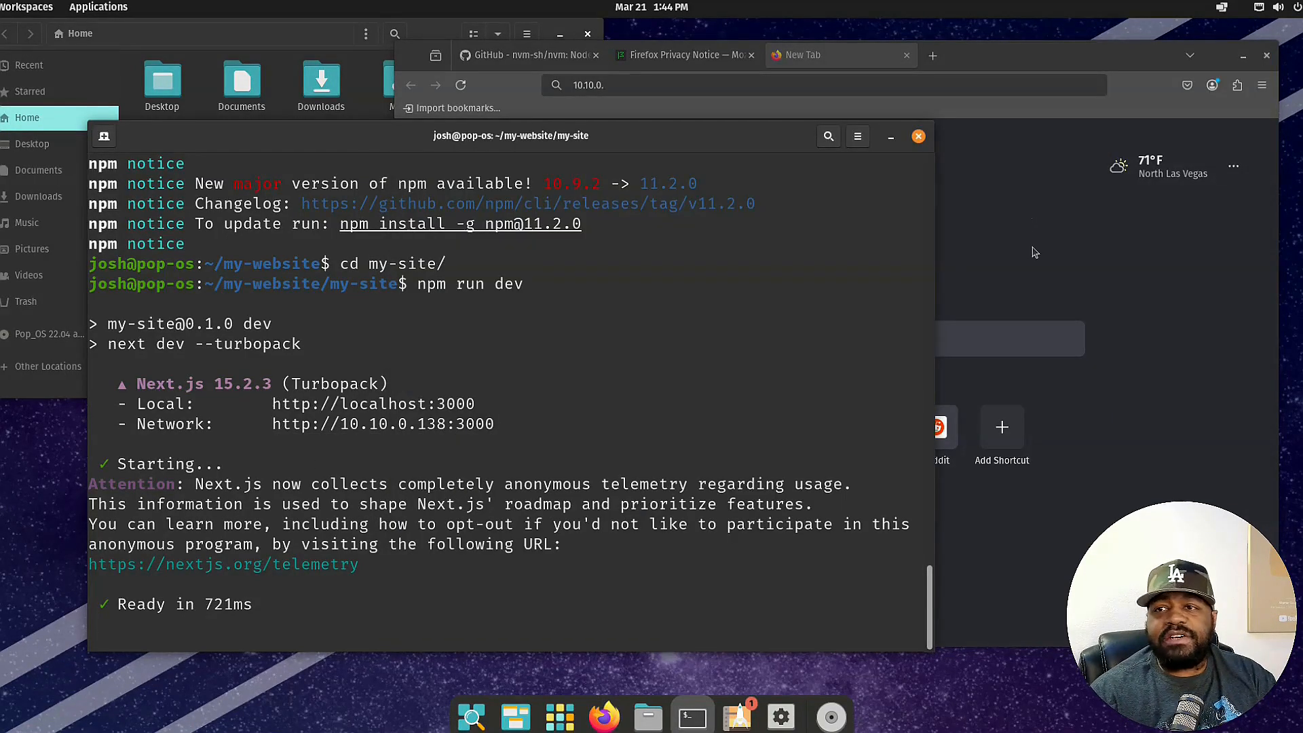
{"action": "left_click", "coordinate": [655, 93]}
{"action": "type", "text": "138"}
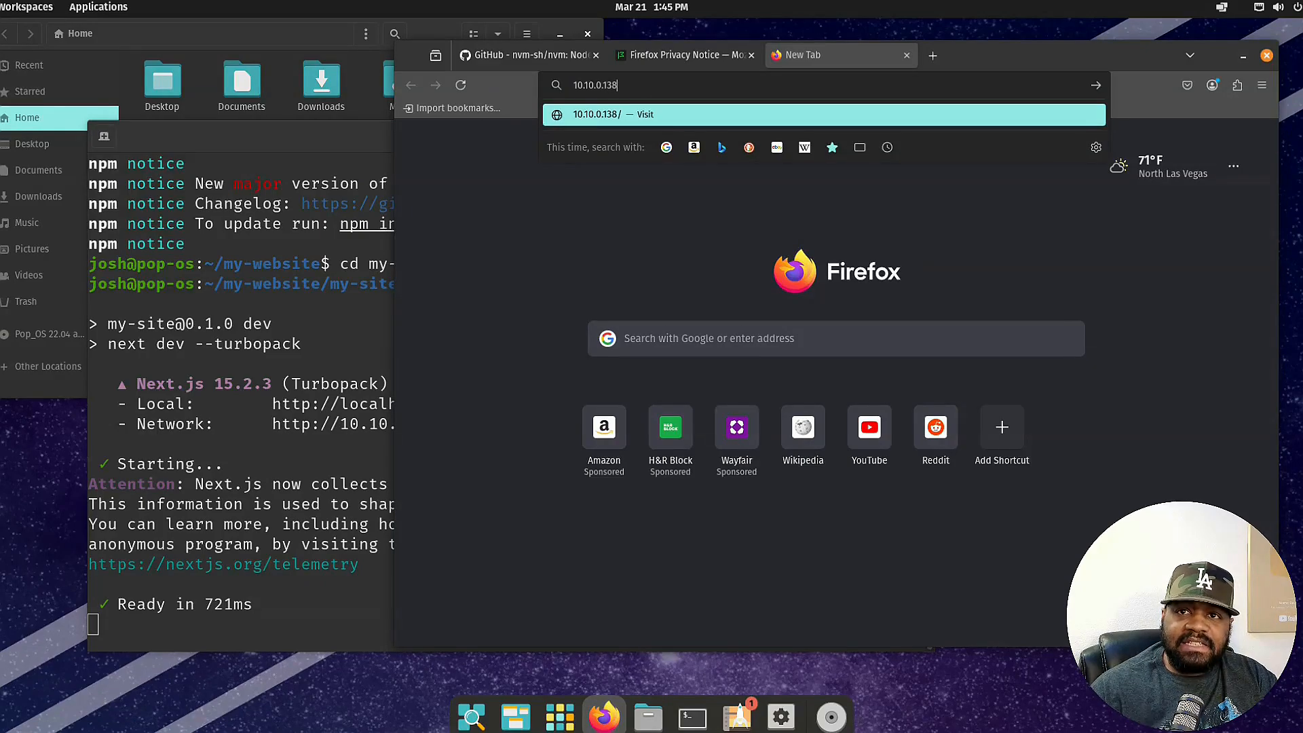
{"action": "type", "text": ":"}
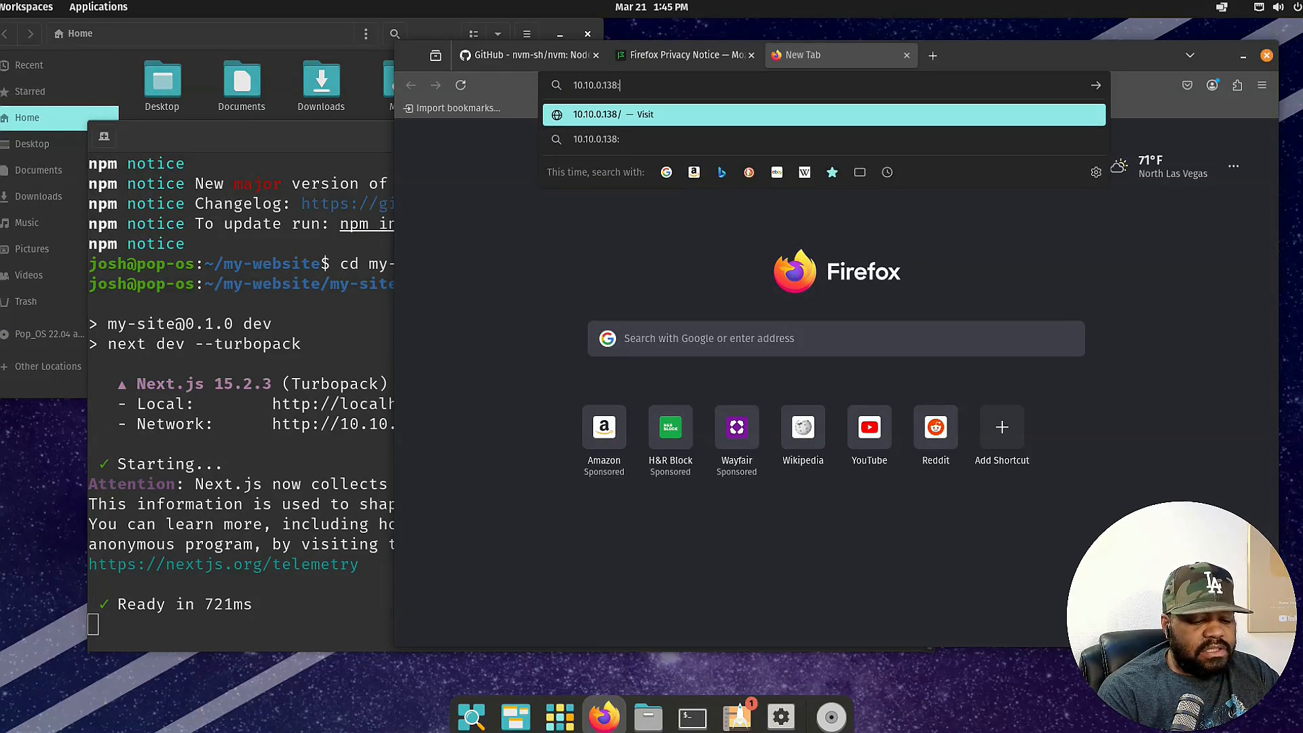
{"action": "type", "text": "300"}
{"action": "type", "text": "0"}
{"action": "key", "text": "Return"}
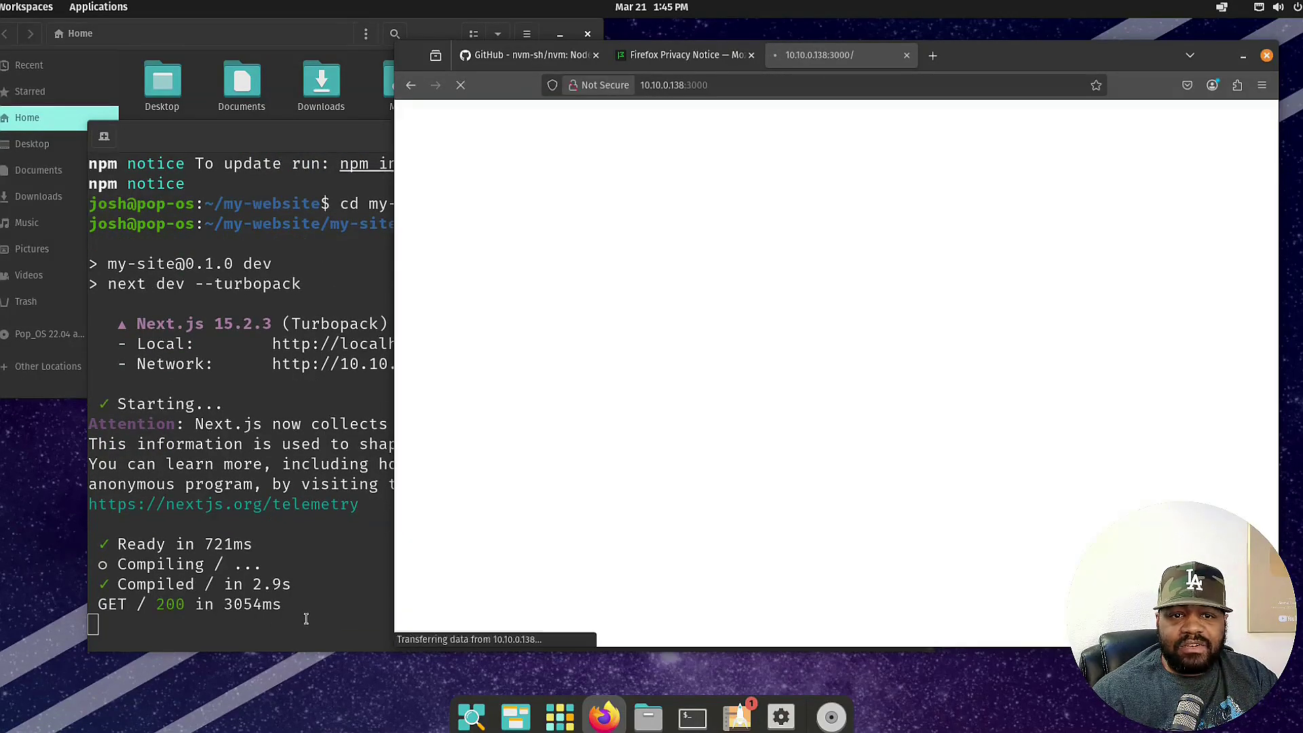
Step: Check the dev server's compile output, then bring the Next.js starter page back to front
{"action": "left_click", "coordinate": [229, 578]}
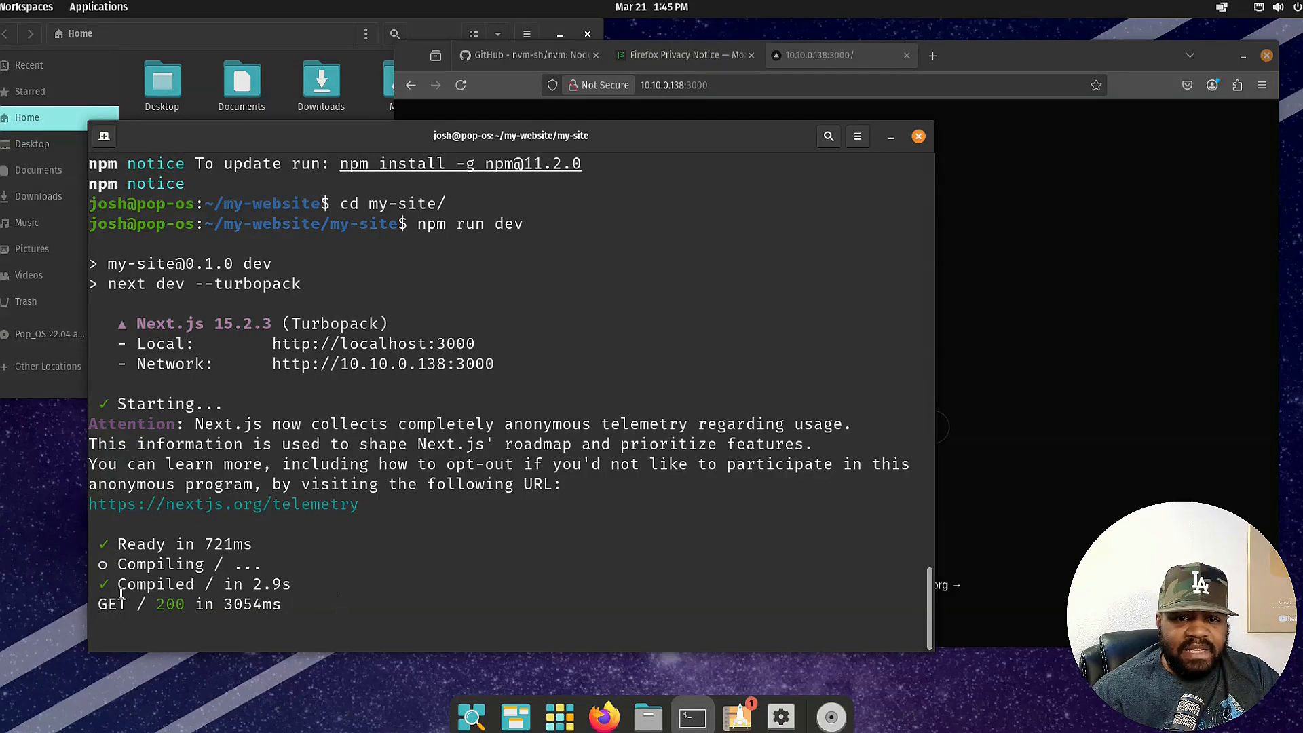
{"action": "left_click", "coordinate": [1008, 408]}
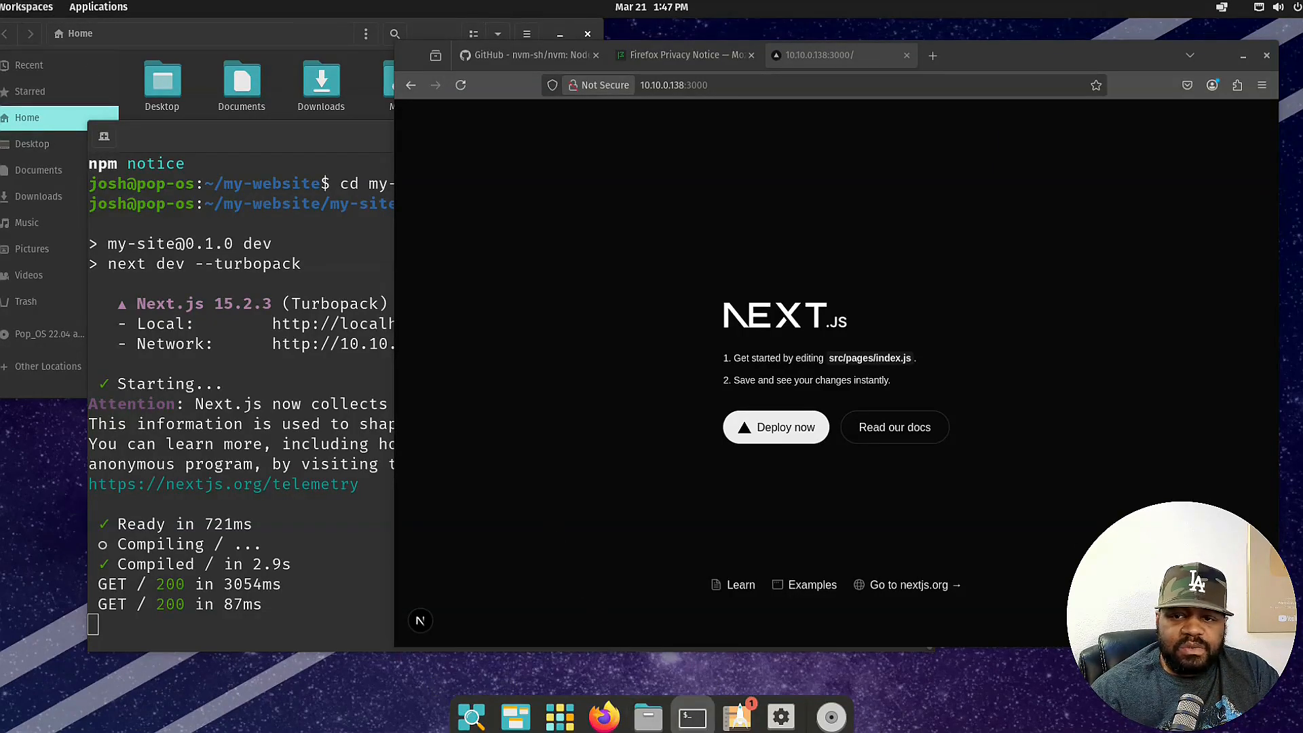
Step: In a second terminal window, change into my-website/my-site and launch VS Code with code
{"action": "right_click", "coordinate": [692, 718]}
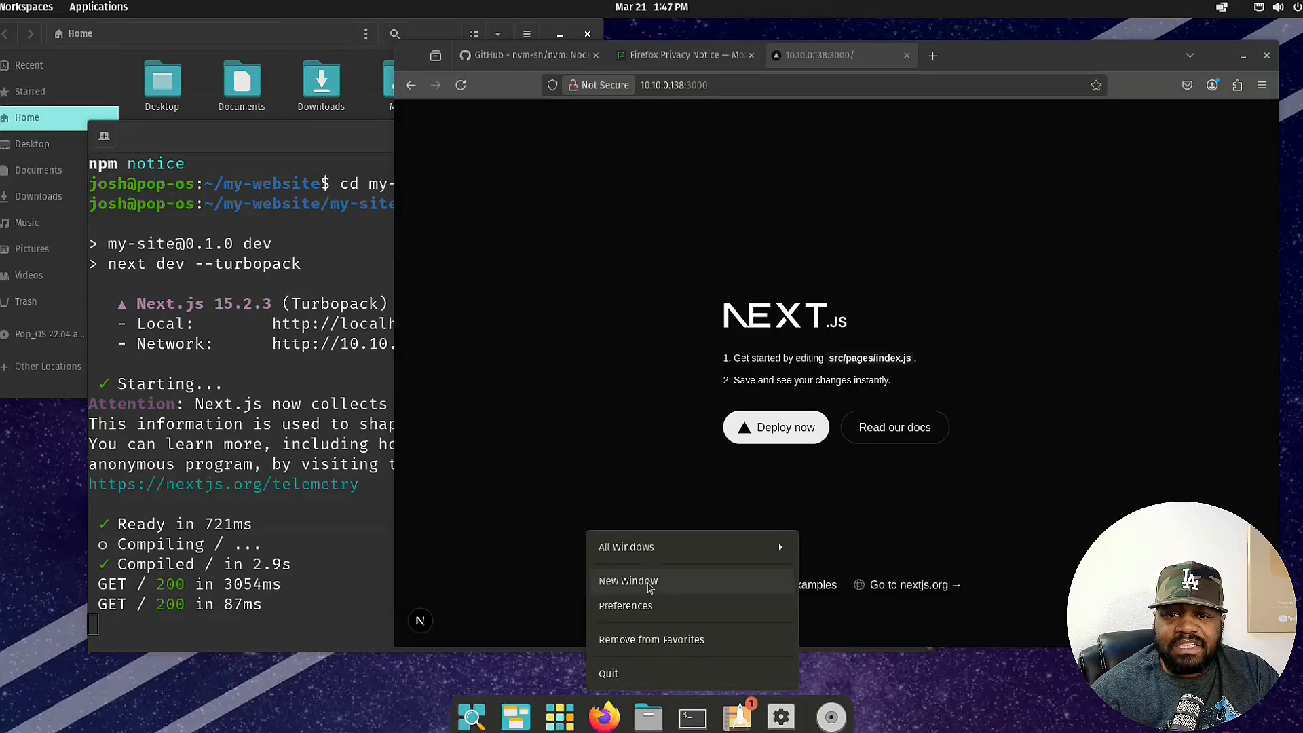
{"action": "left_click", "coordinate": [629, 582]}
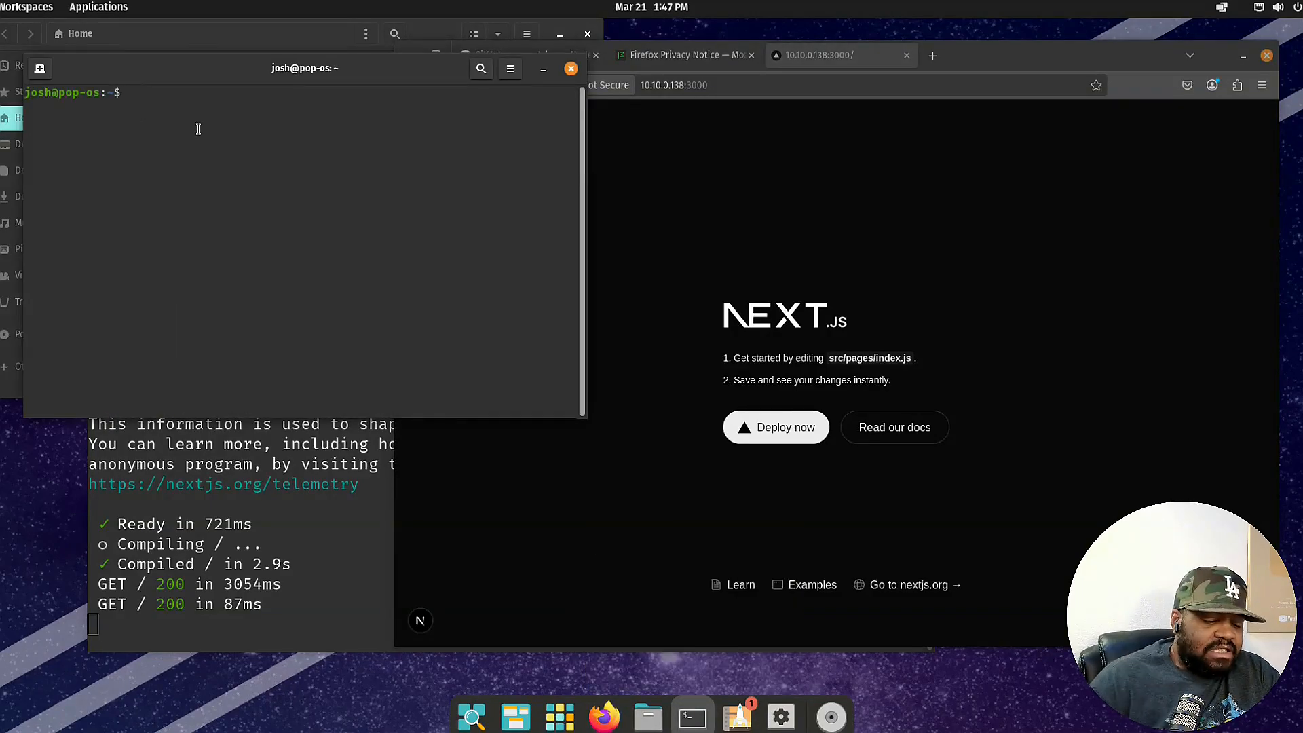
{"action": "type", "text": "cd my"}
{"action": "key", "text": "Tab"}
{"action": "type", "text": "my"}
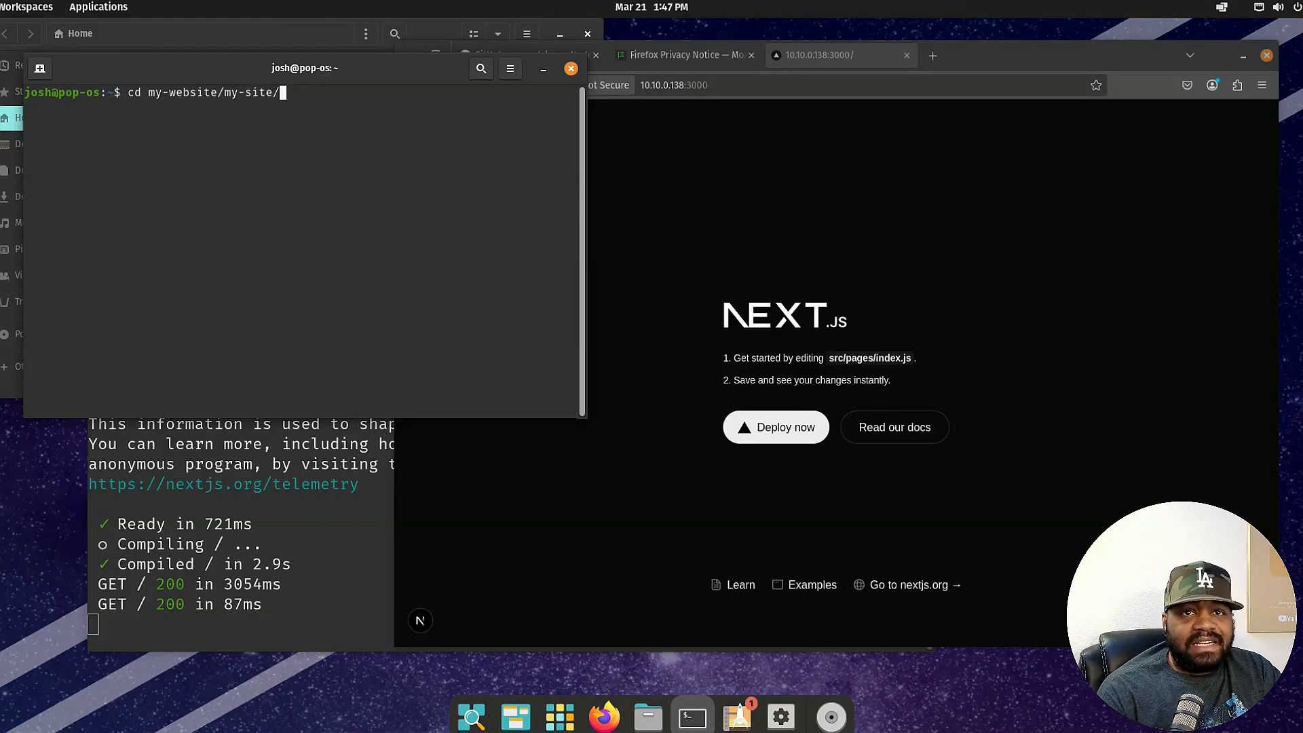
{"action": "key", "text": "Tab"}
{"action": "key", "text": "Return"}
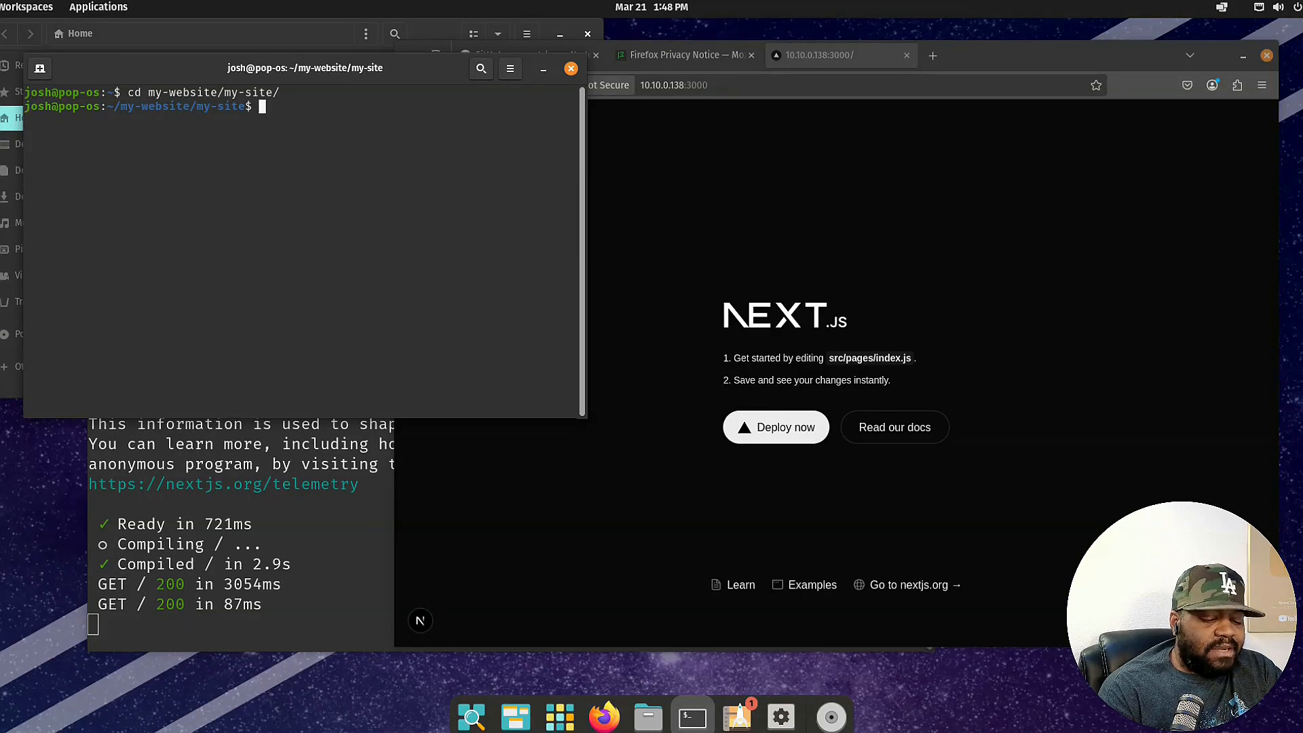
{"action": "type", "text": "code ."}
{"action": "key", "text": "Return"}
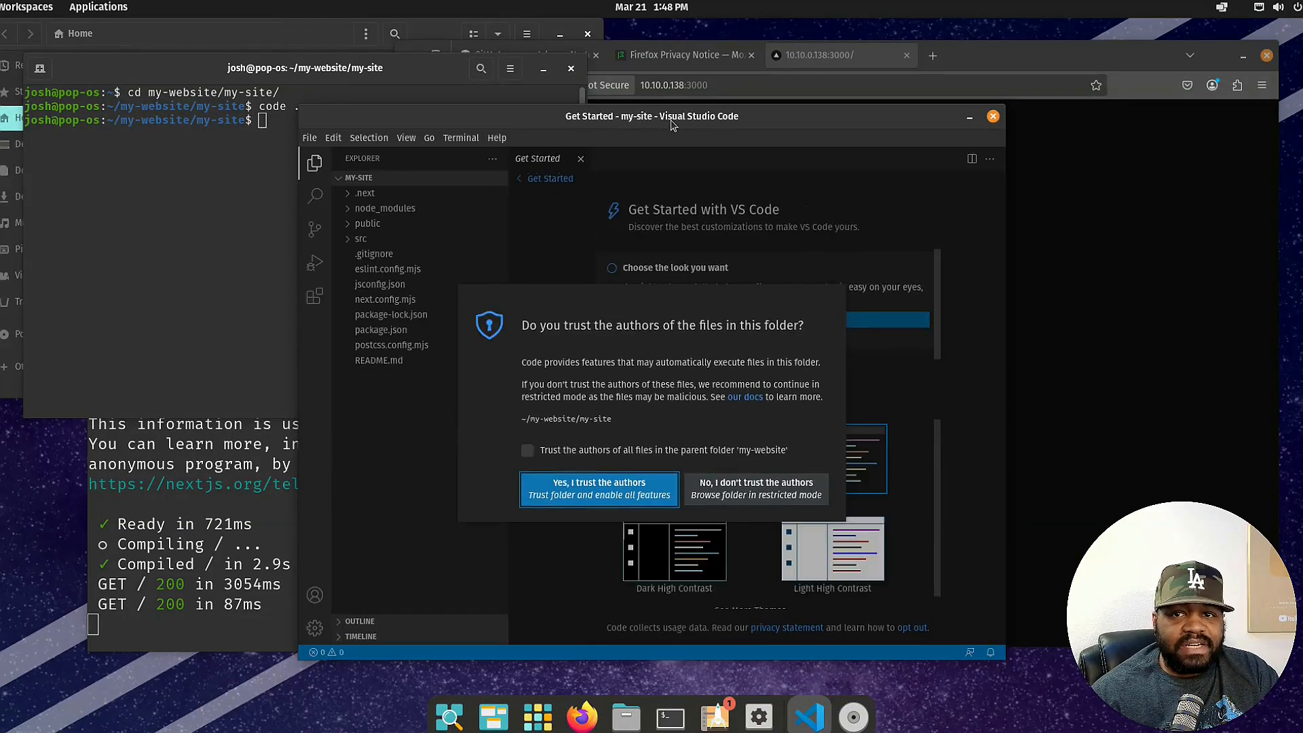
Step: Trust the my-site folder's authors including the parent folder, and enlarge the editor window
{"action": "left_click", "coordinate": [529, 450]}
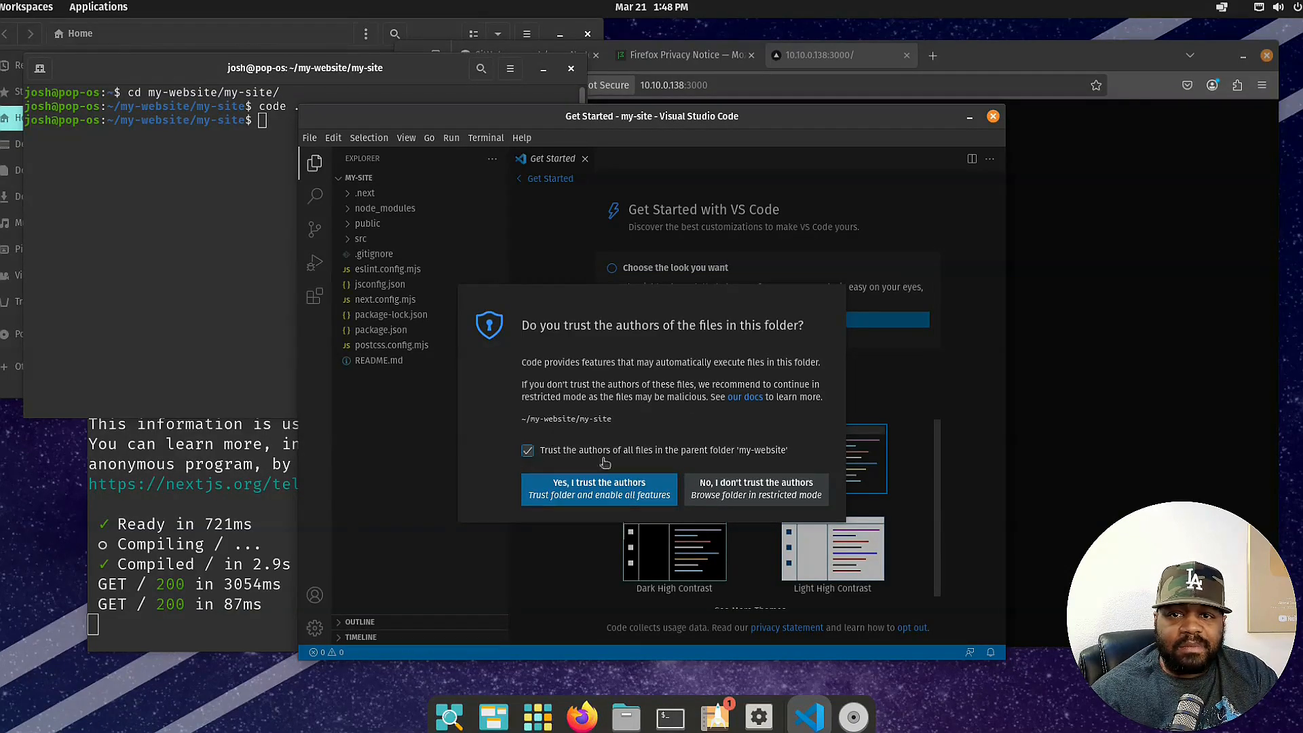
{"action": "left_click", "coordinate": [611, 489]}
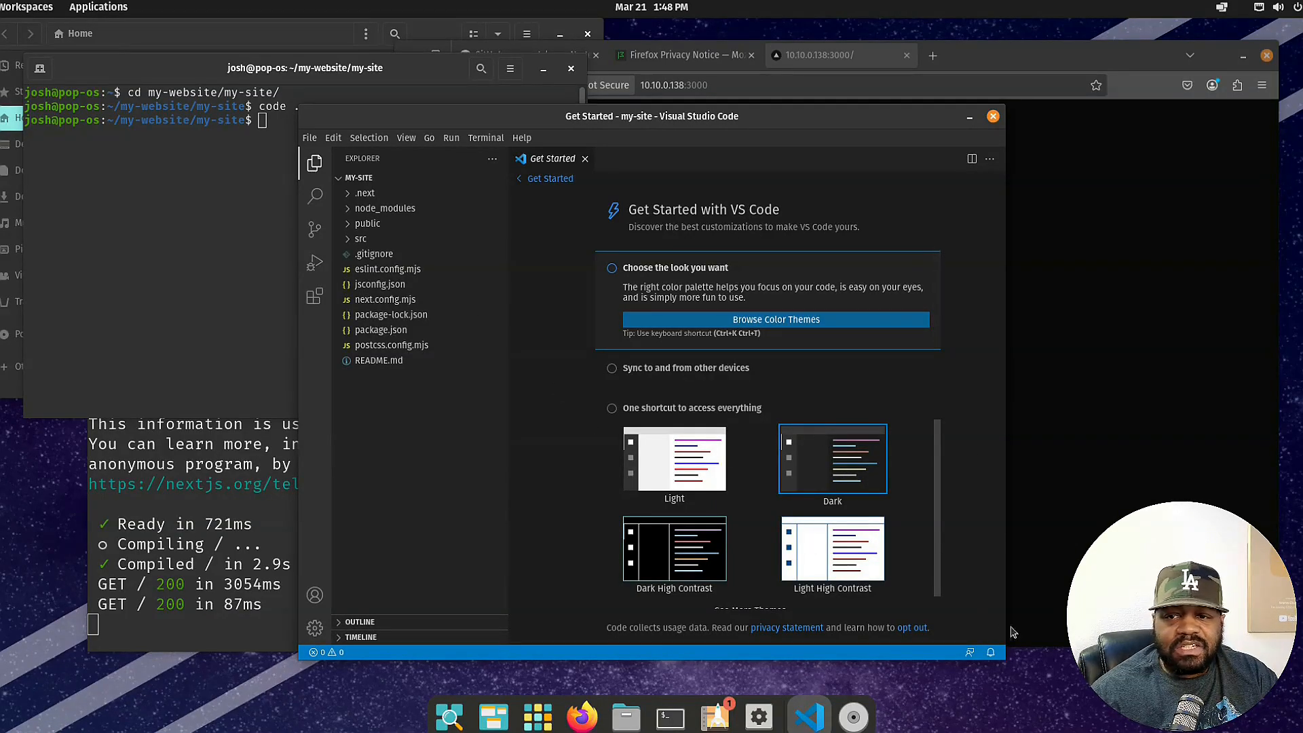
{"action": "left_click_drag", "start_coordinate": [1008, 626], "coordinate": [1193, 642]}
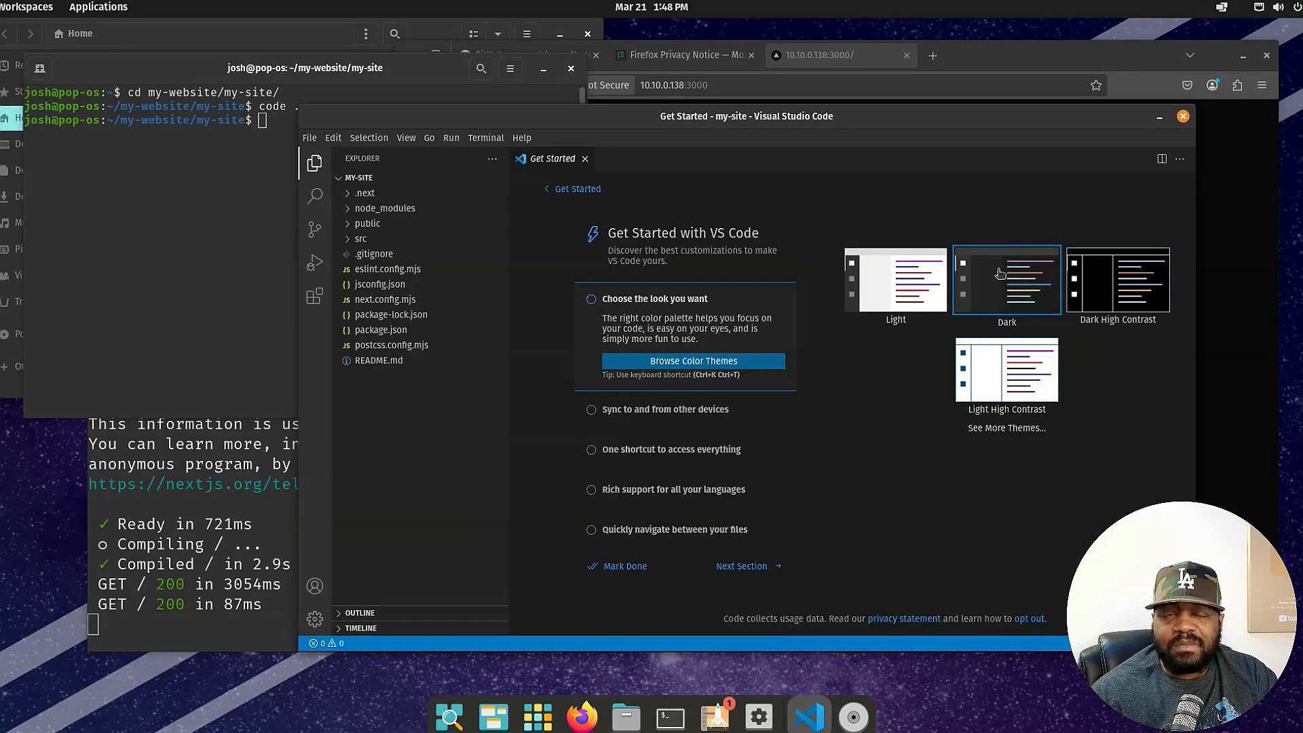
Step: Glance back at the terminal prompt, then mark the getting-started walkthrough as done
{"action": "mouse_move", "coordinate": [361, 178]}
{"action": "left_click", "coordinate": [377, 177]}
{"action": "left_click", "coordinate": [377, 178]}
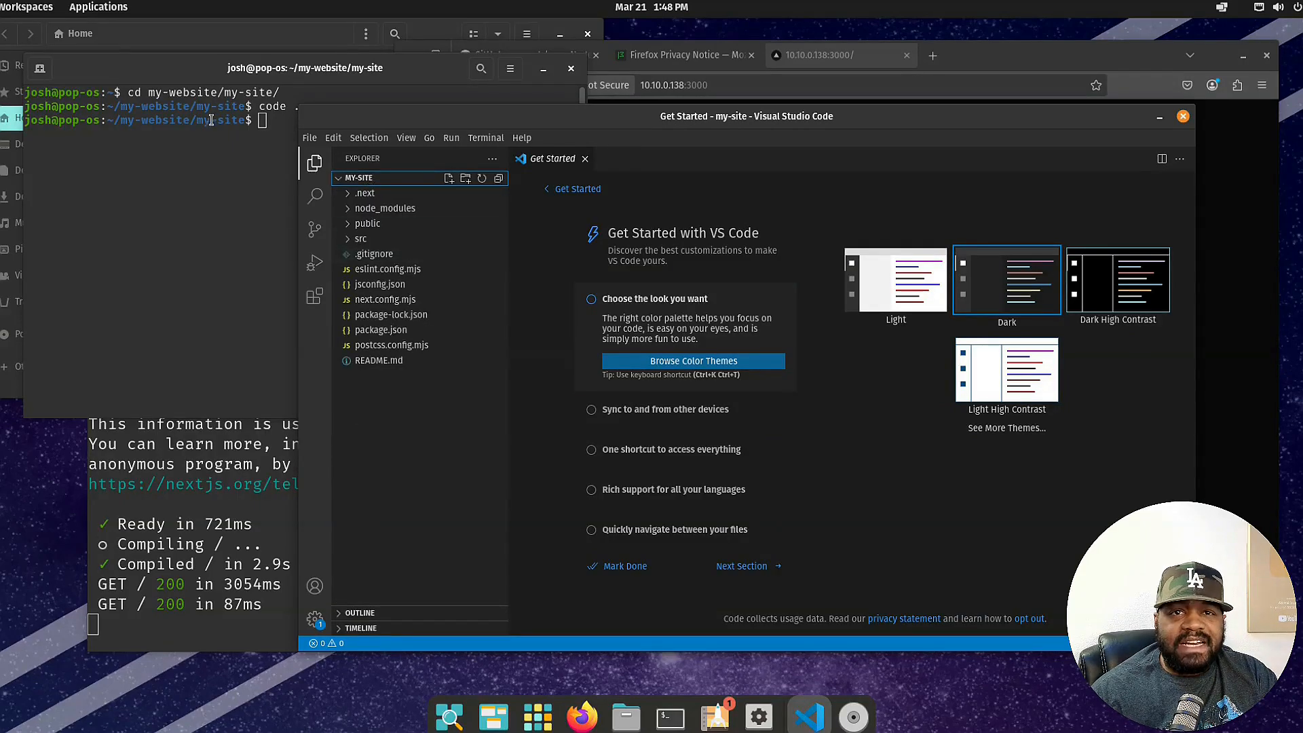
{"action": "left_click", "coordinate": [205, 242]}
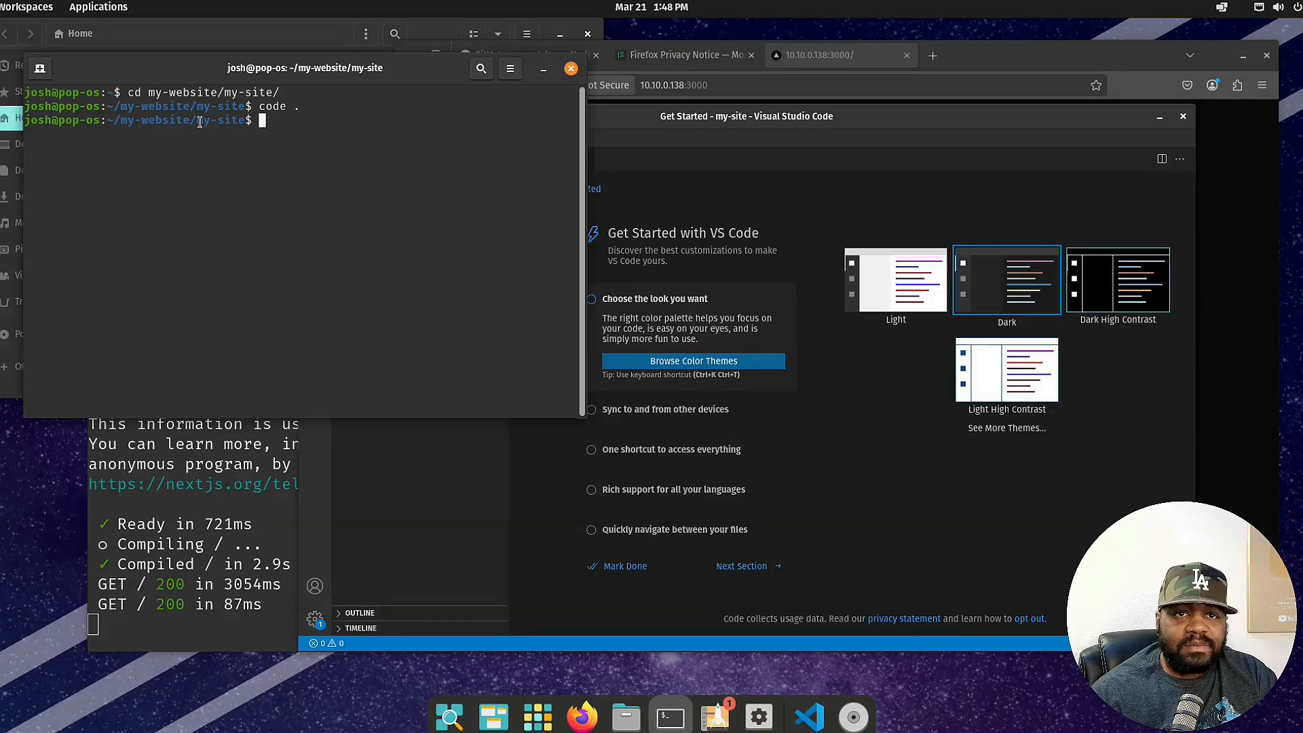
{"action": "left_click_drag", "start_coordinate": [195, 121], "coordinate": [254, 120]}
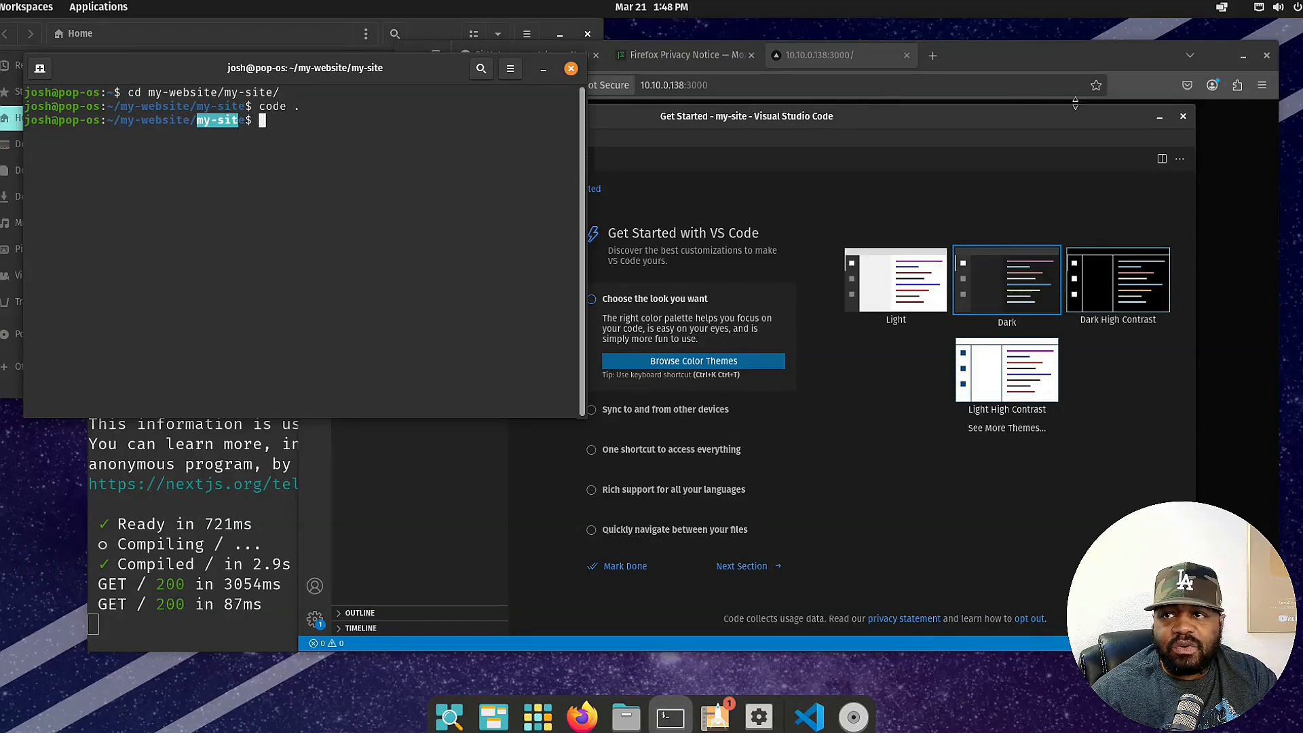
{"action": "left_click", "coordinate": [1016, 115]}
{"action": "left_click", "coordinate": [625, 566]}
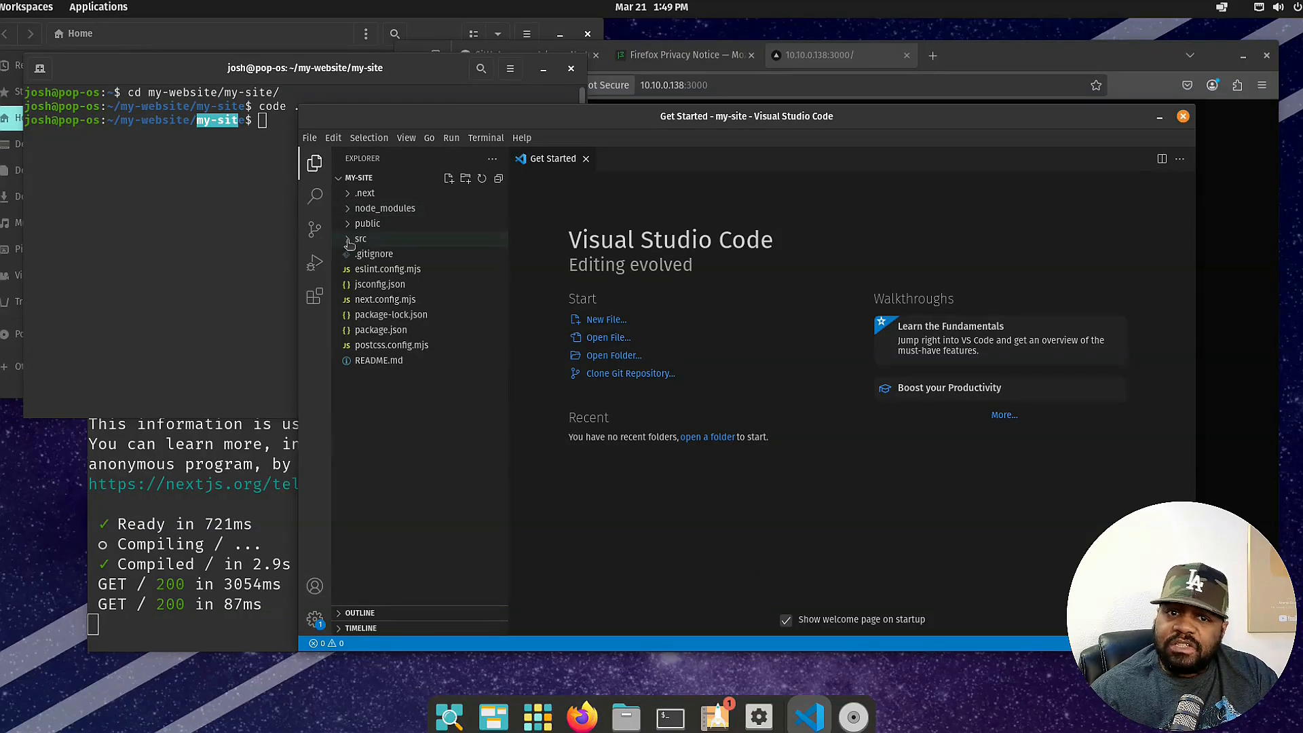
Step: Open src/pages/index.js and select the default starter markup (lines 18-61) inside main
{"action": "left_click", "coordinate": [349, 242]}
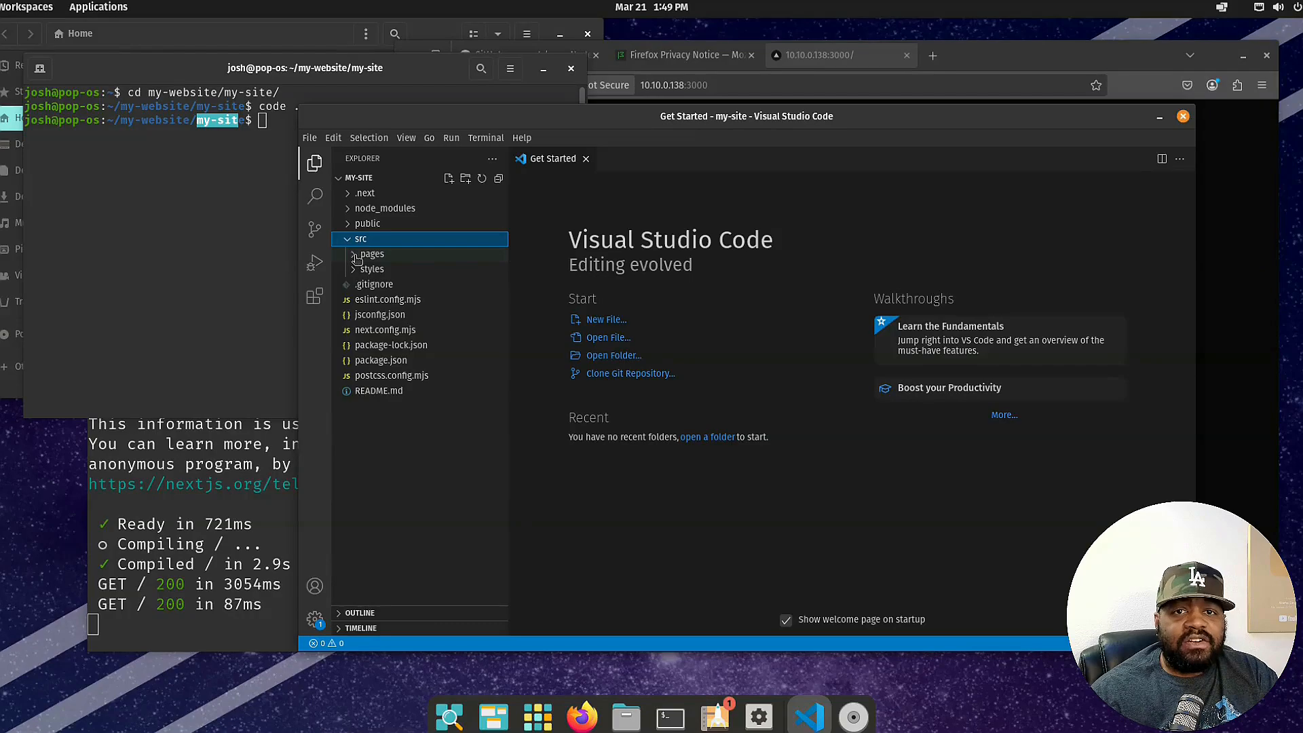
{"action": "left_click", "coordinate": [358, 257]}
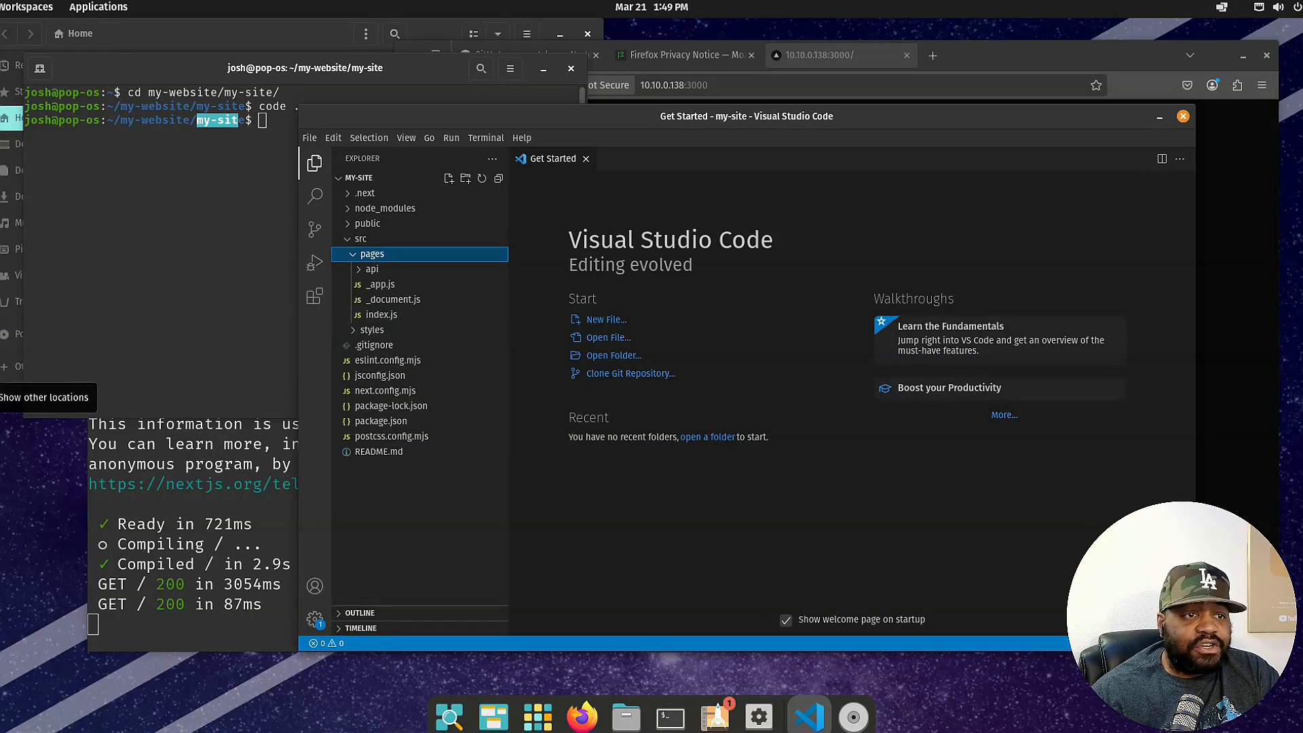
{"action": "left_click", "coordinate": [381, 315]}
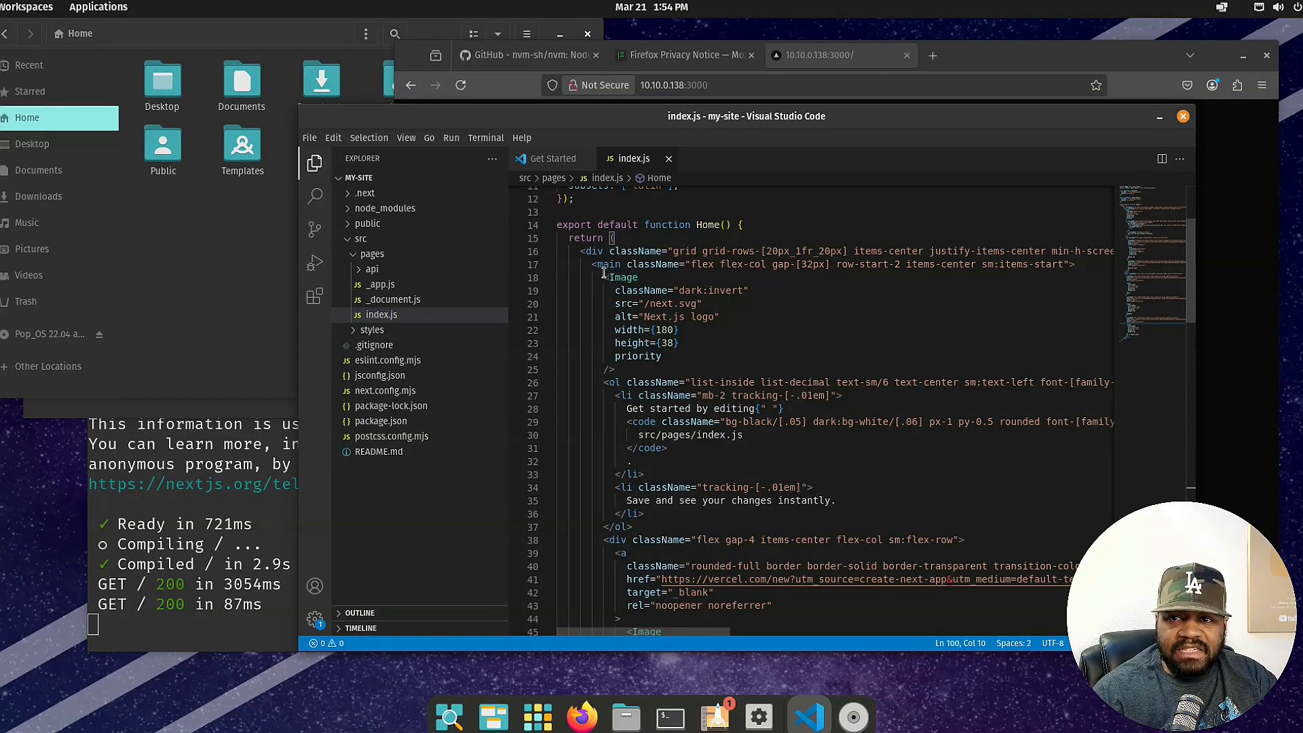
{"action": "left_click_drag", "start_coordinate": [601, 273], "coordinate": [695, 354]}
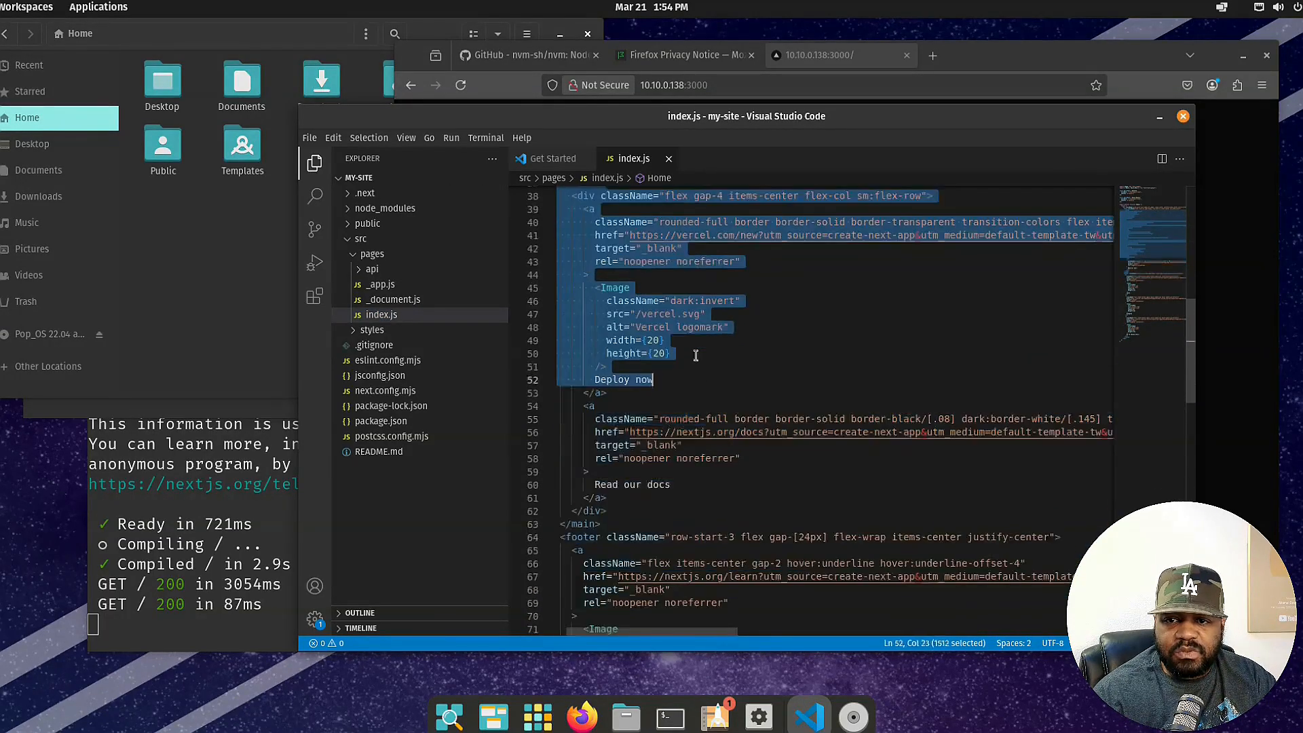
{"action": "left_click_drag", "start_coordinate": [694, 353], "coordinate": [705, 502]}
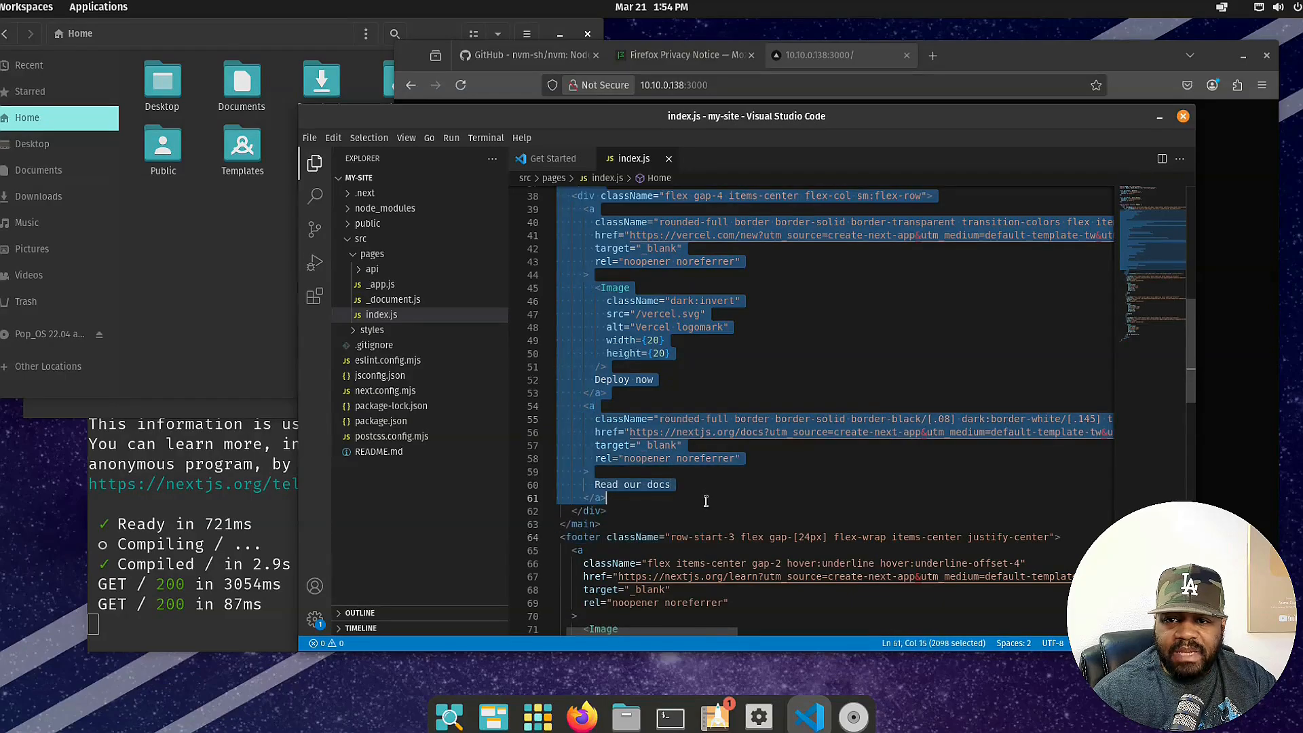
Step: Replace the starter markup with an h1 "Hey, I'm Josh. Welcome to my site." and a teaching-Linux paragraph
{"action": "key", "text": "BackSpace"}
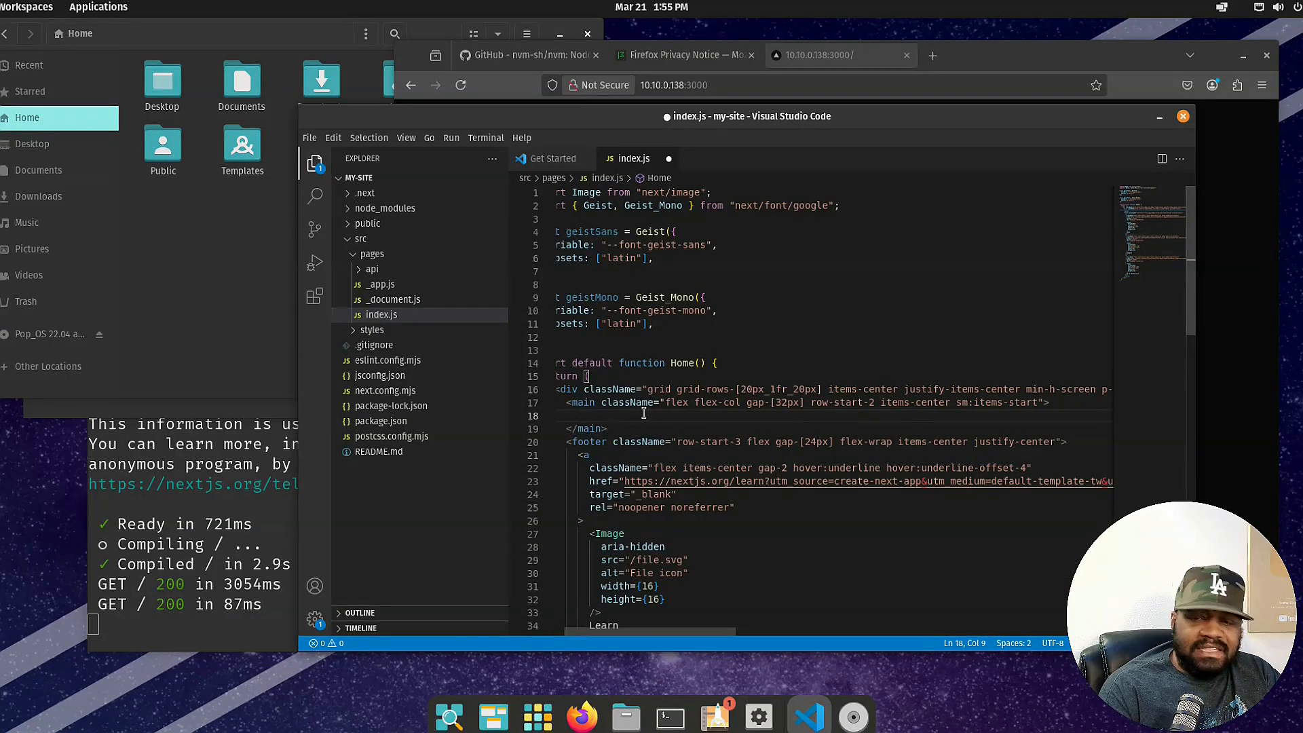
{"action": "type", "text": "<></>"}
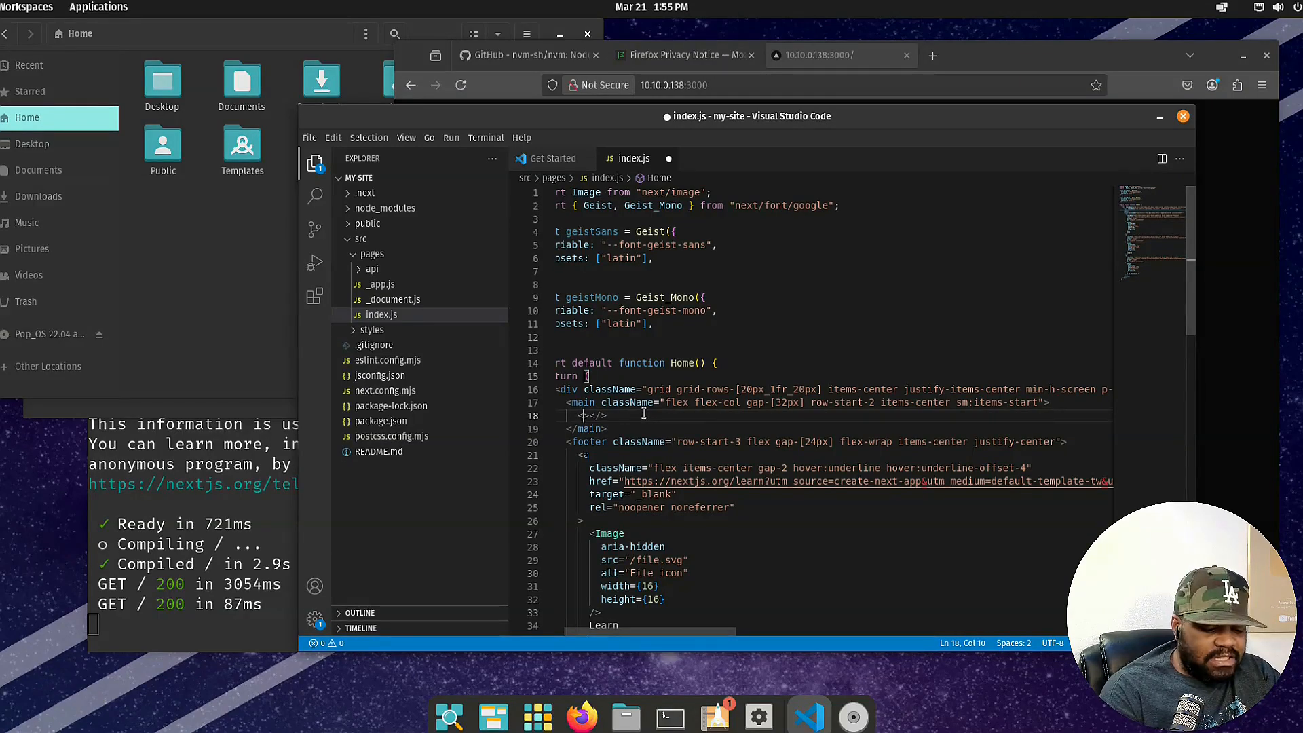
{"action": "type", "text": "h1"}
{"action": "key", "text": "Escape"}
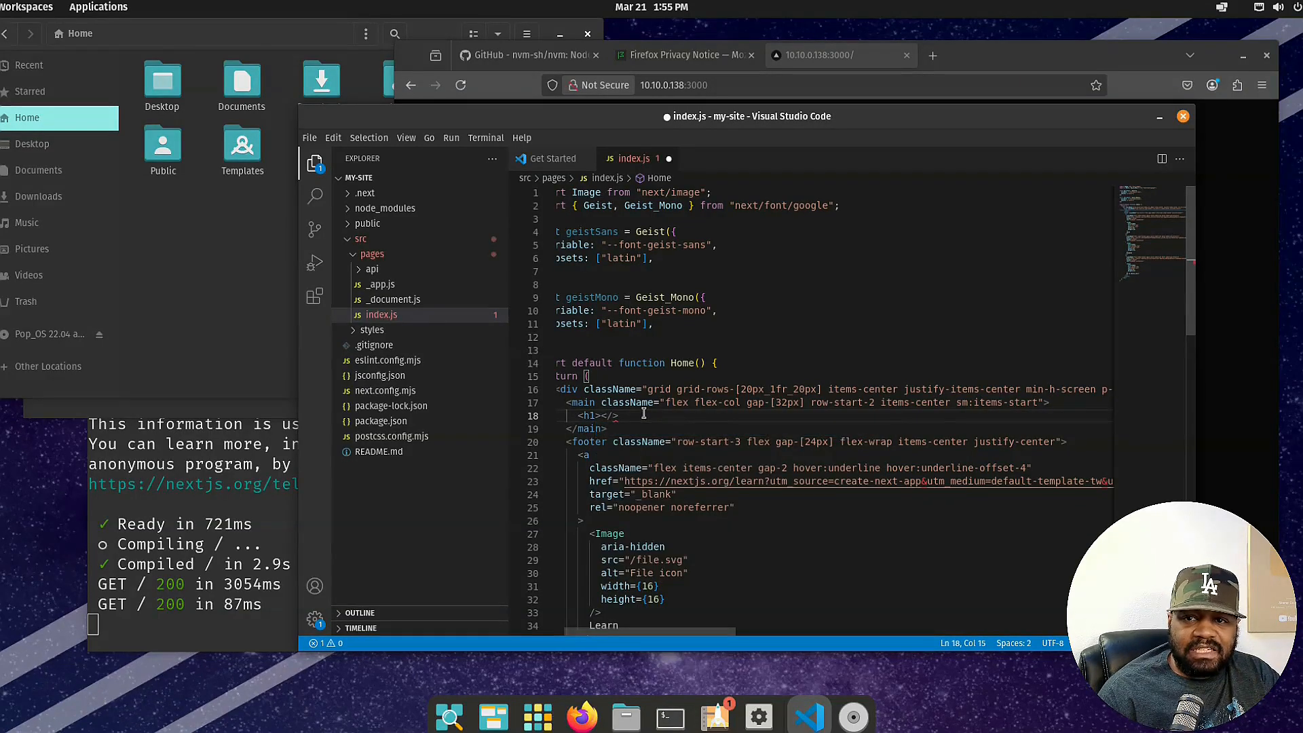
{"action": "type", "text": "h1"}
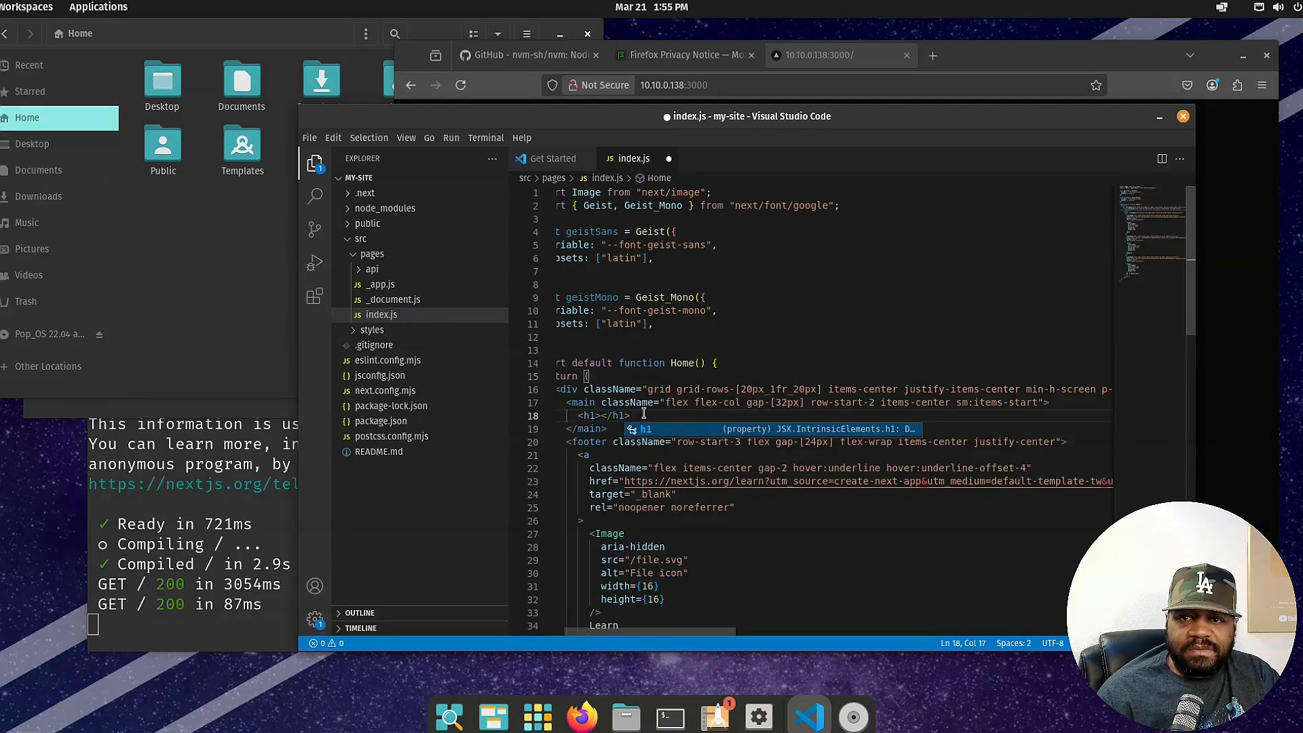
{"action": "key", "text": "Tab"}
{"action": "type", "text": "Hey"}
{"action": "type", "text": ", I'm Josh. Wel"}
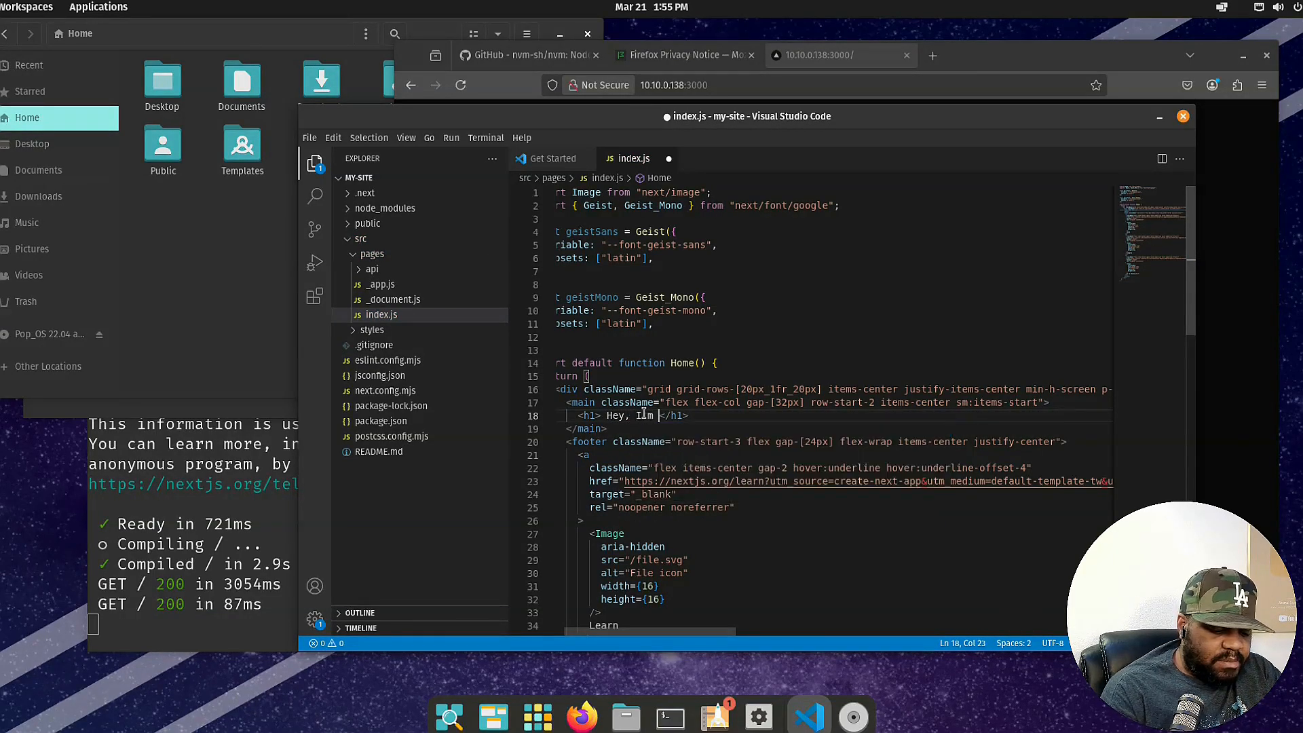
{"action": "type", "text": "come to my "}
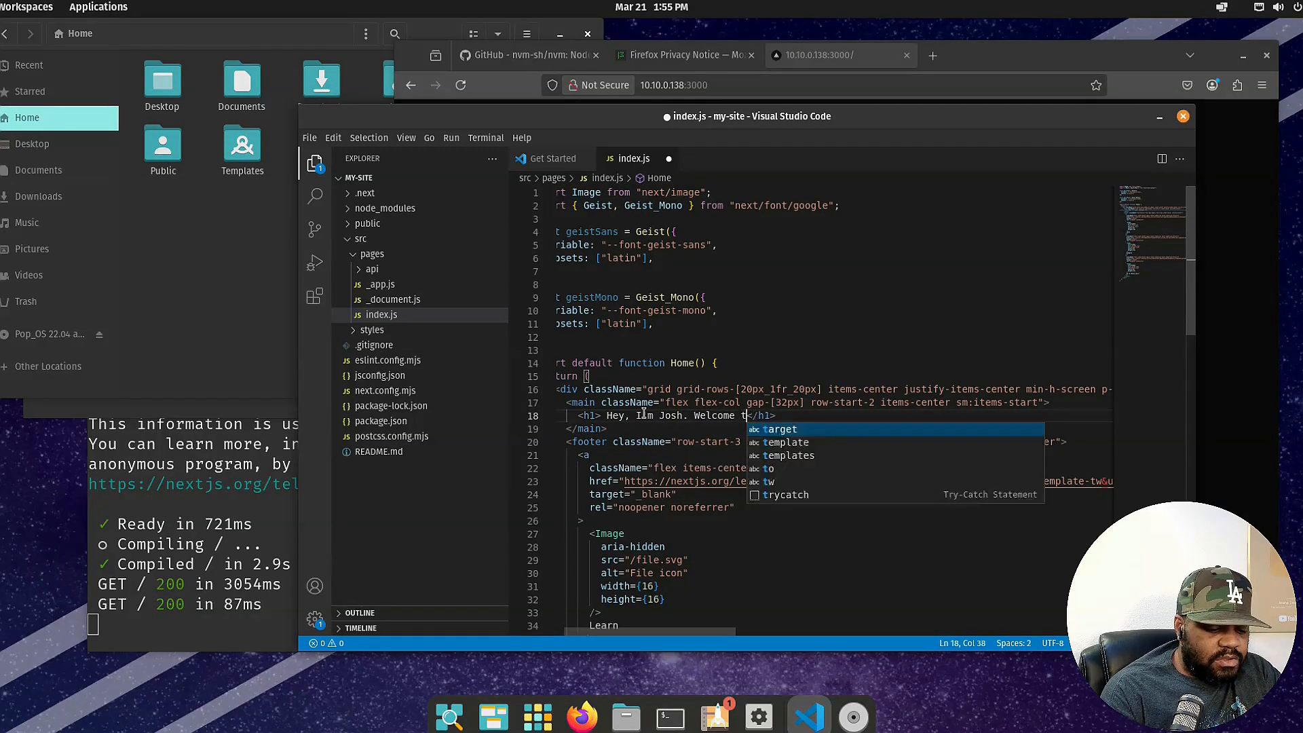
{"action": "type", "text": "site."}
{"action": "key", "text": "End"}
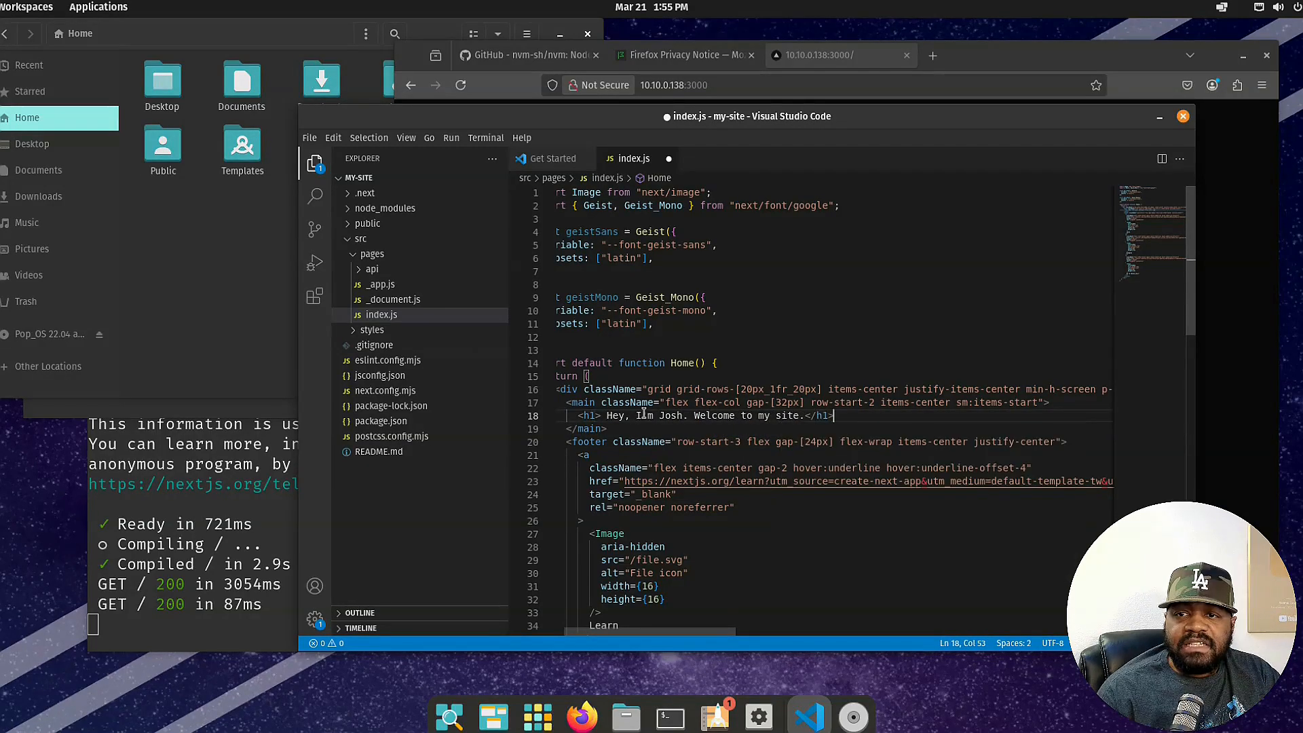
{"action": "key", "text": "Return"}
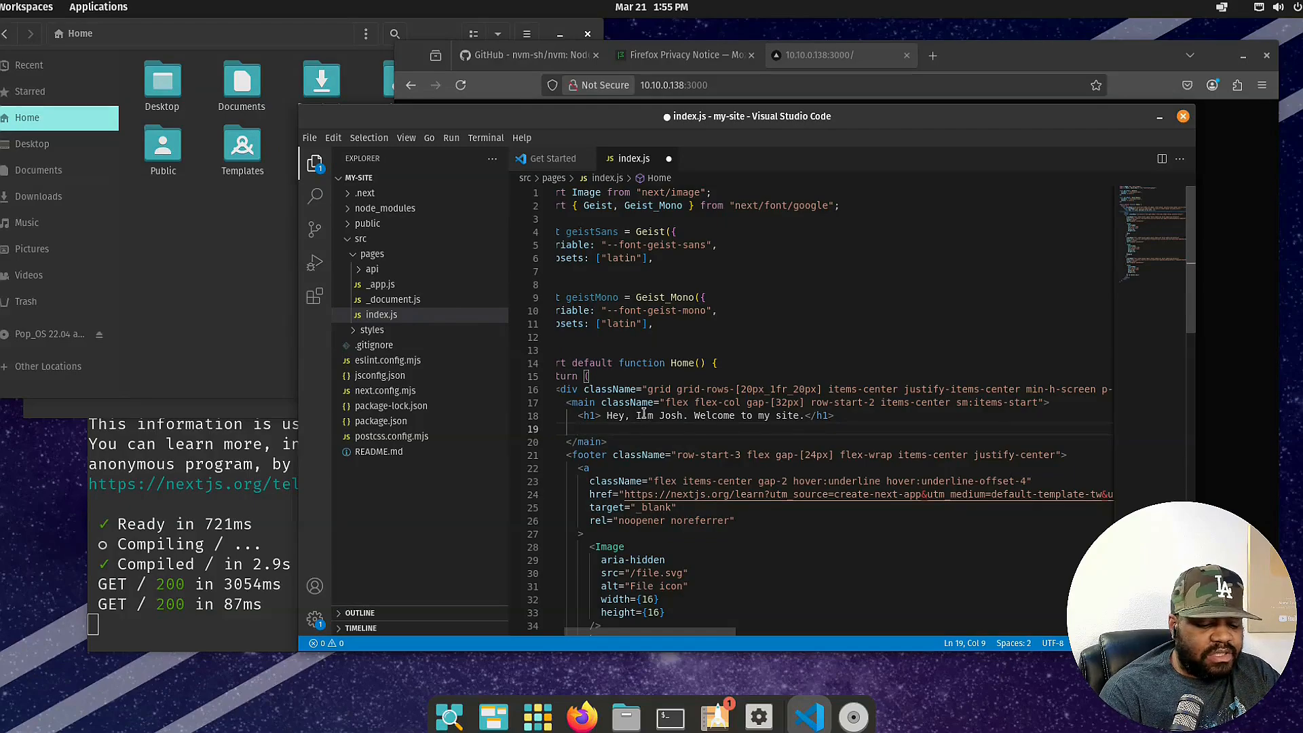
{"action": "type", "text": "<p>"}
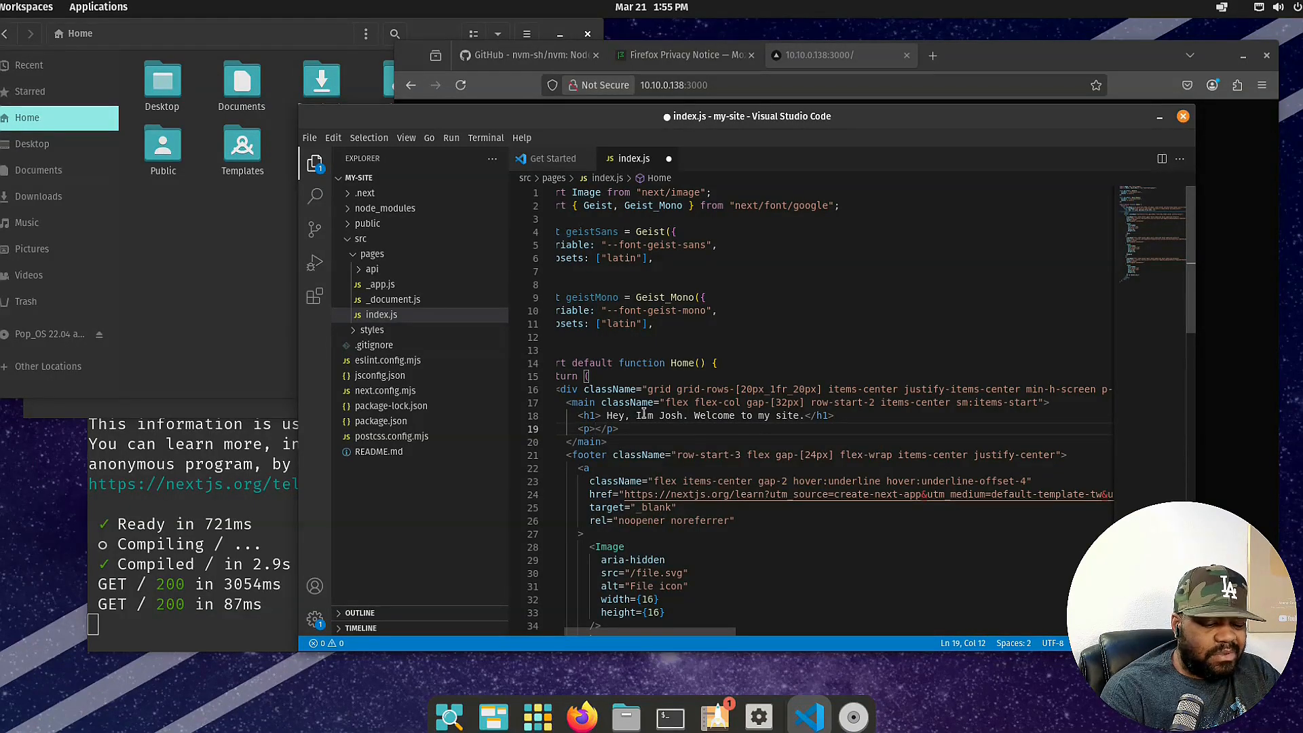
{"action": "type", "text": "I teach Linux"}
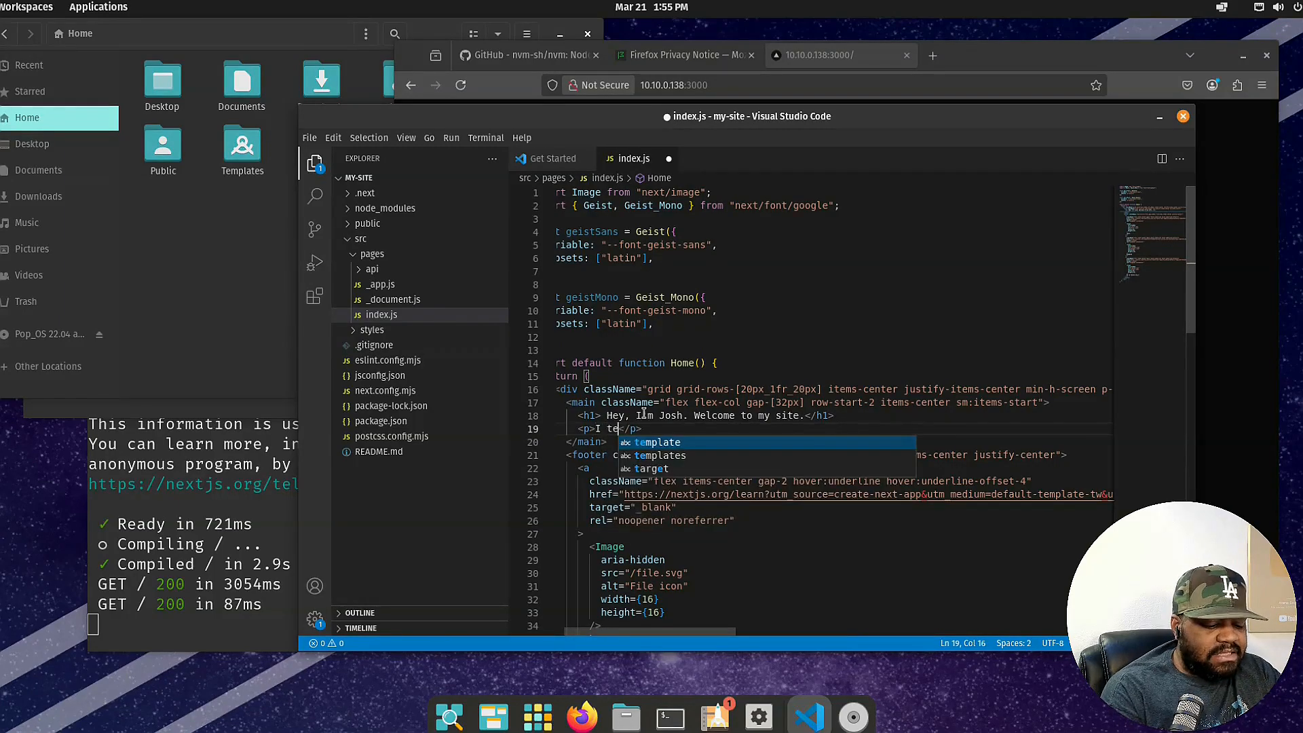
{"action": "type", "text": " and help fo"}
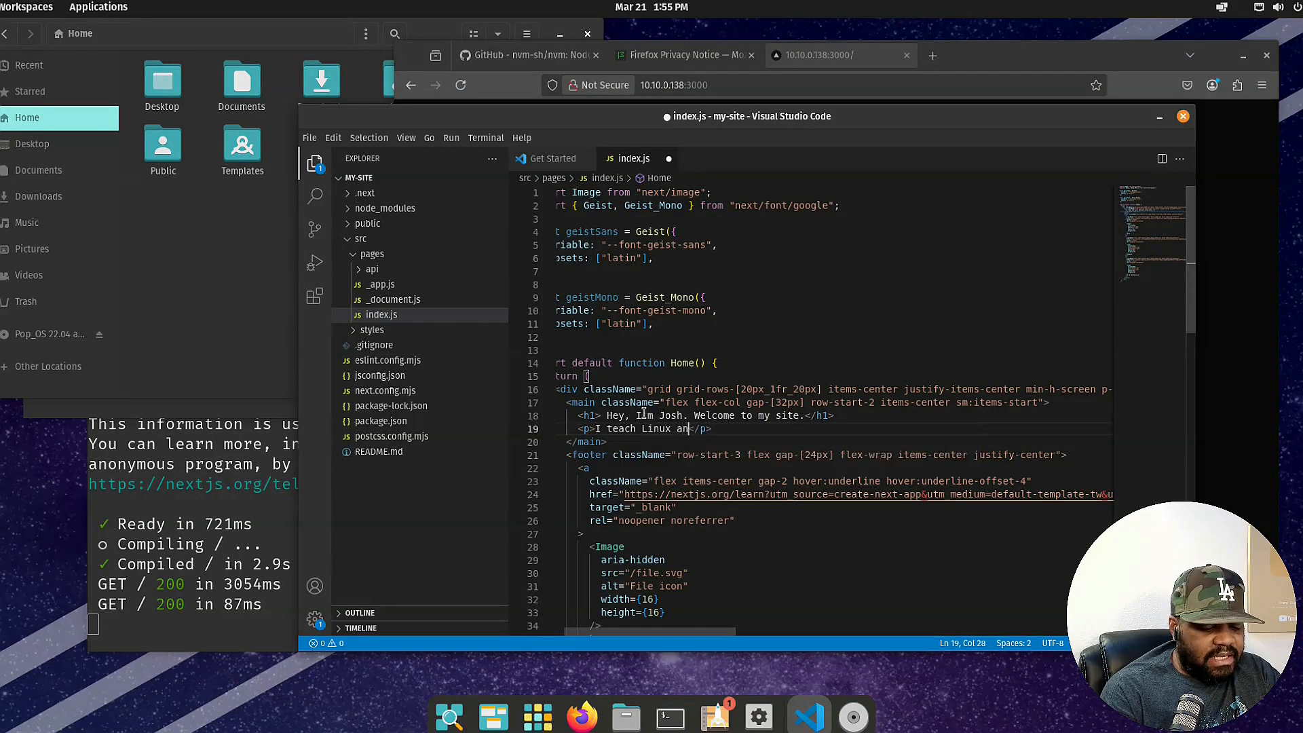
{"action": "type", "text": "ls get into "}
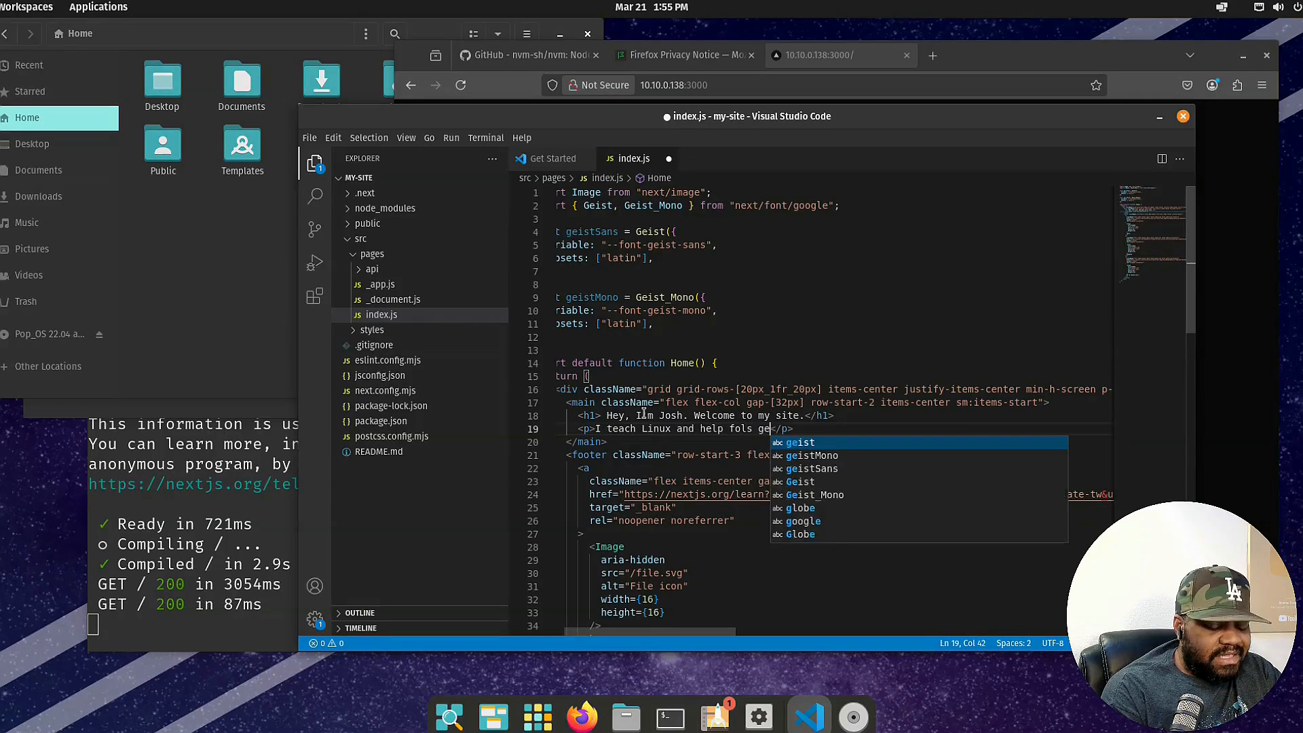
{"action": "type", "text": "to tech!"}
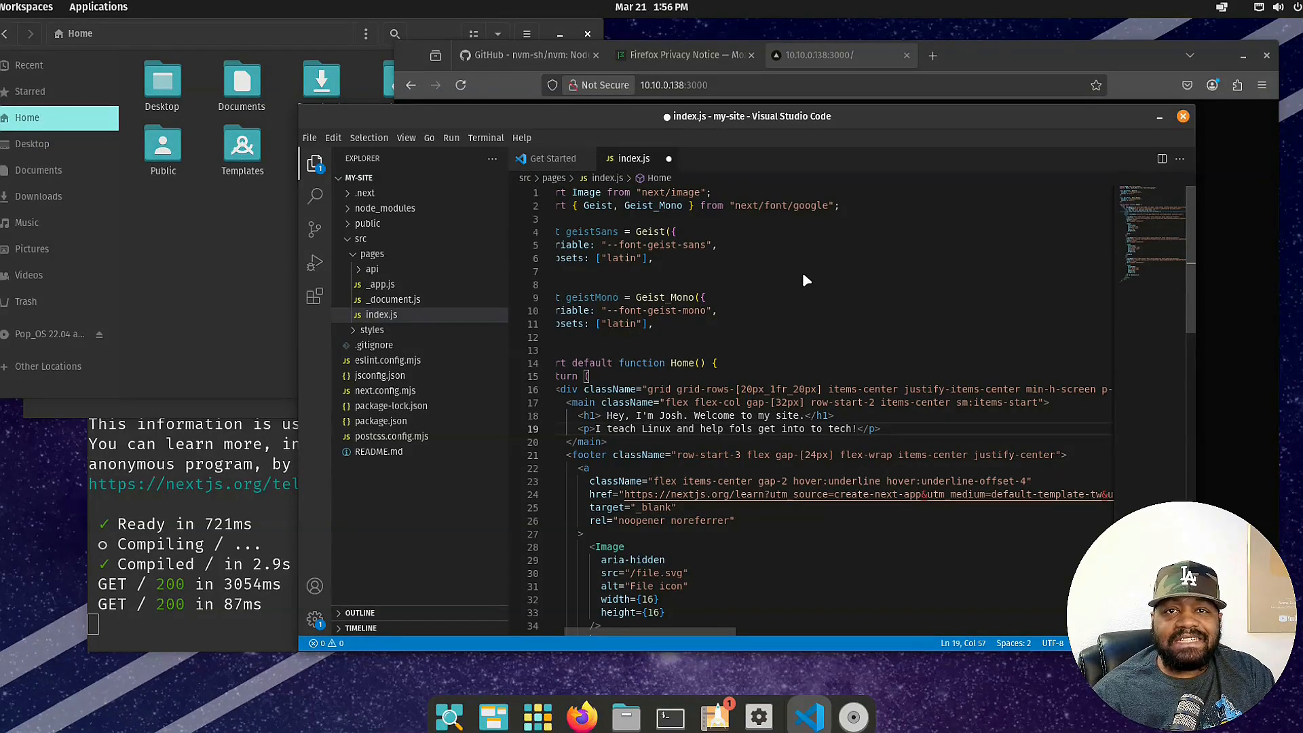
Step: Save index.js and check the Firefox page shows the new heading and paragraph
{"action": "left_click", "coordinate": [718, 311]}
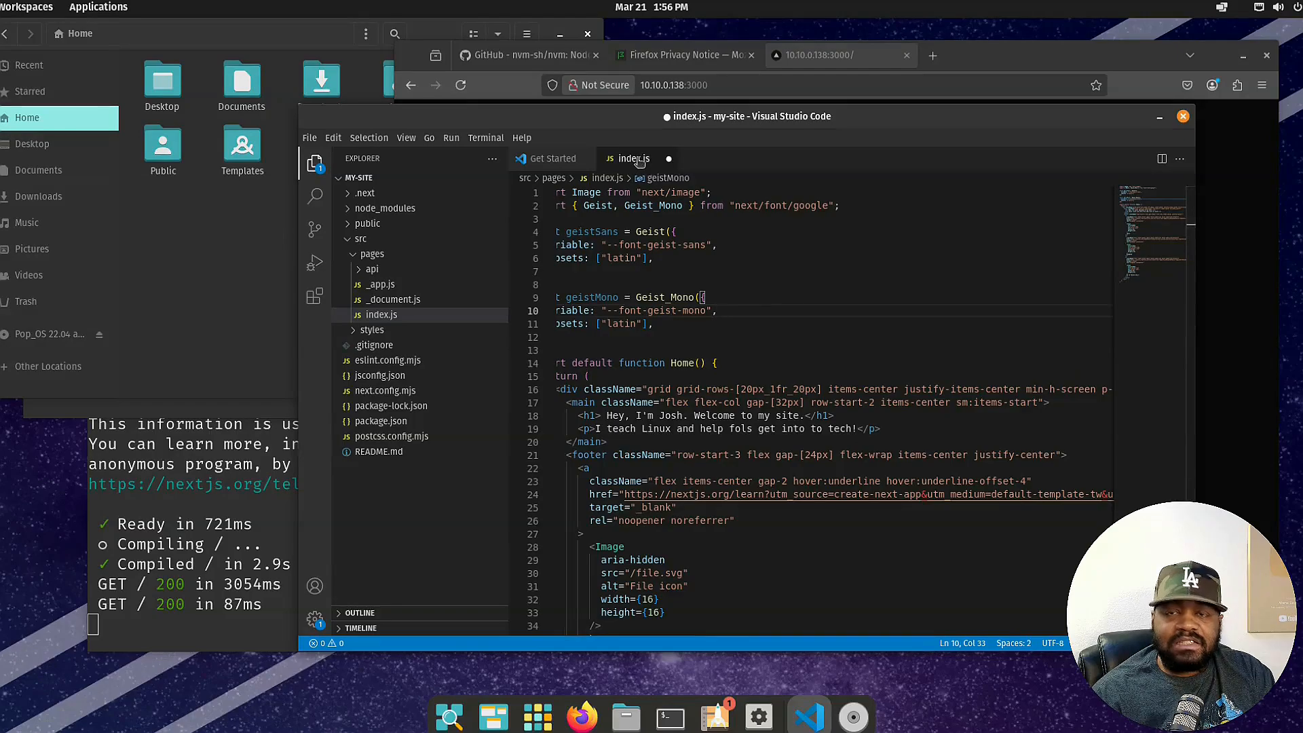
{"action": "key", "text": "ctrl+s"}
{"action": "left_click", "coordinate": [257, 648]}
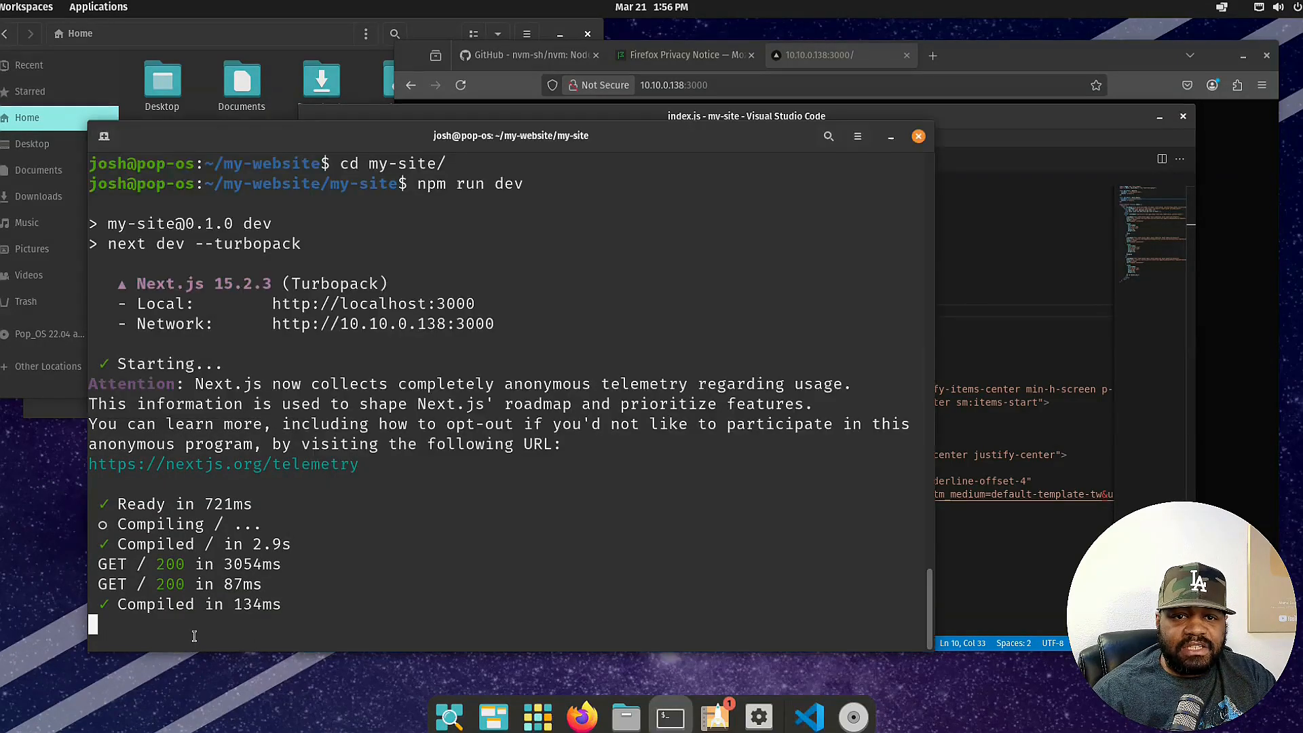
{"action": "left_click", "coordinate": [1003, 72]}
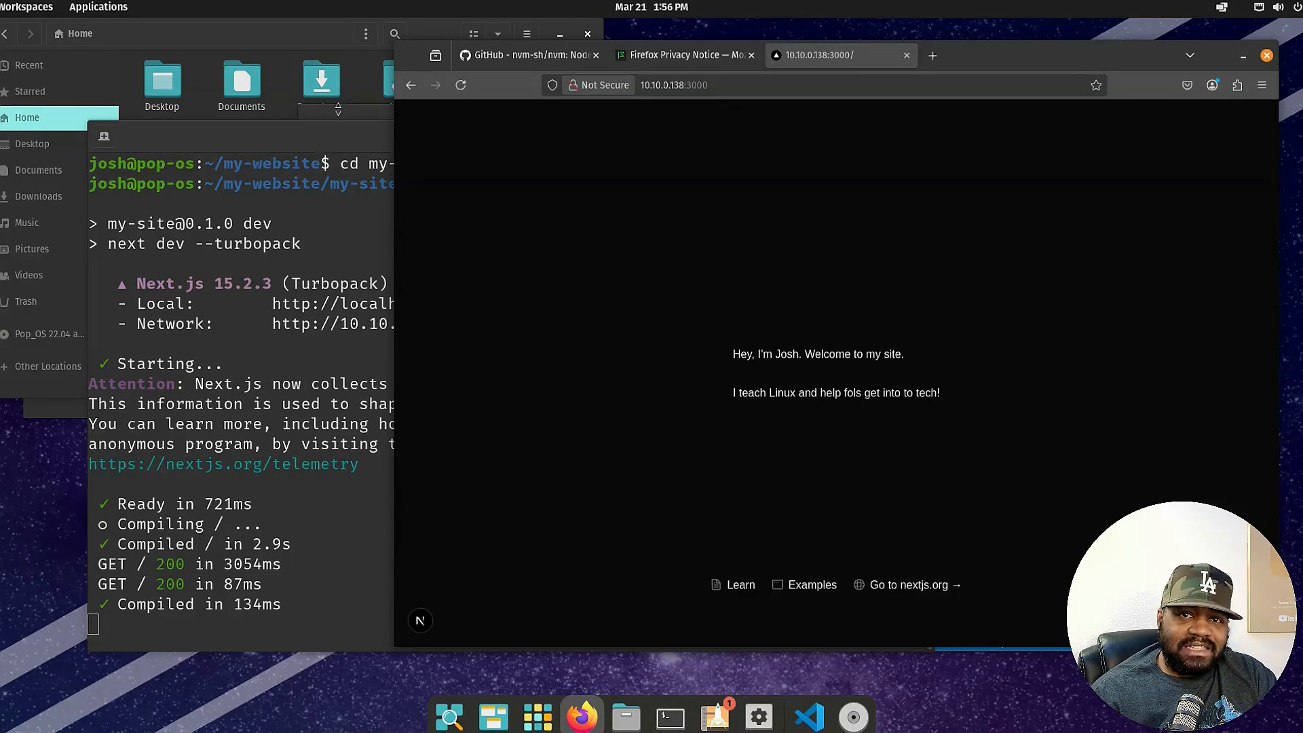
{"action": "key", "text": "alt+Tab"}
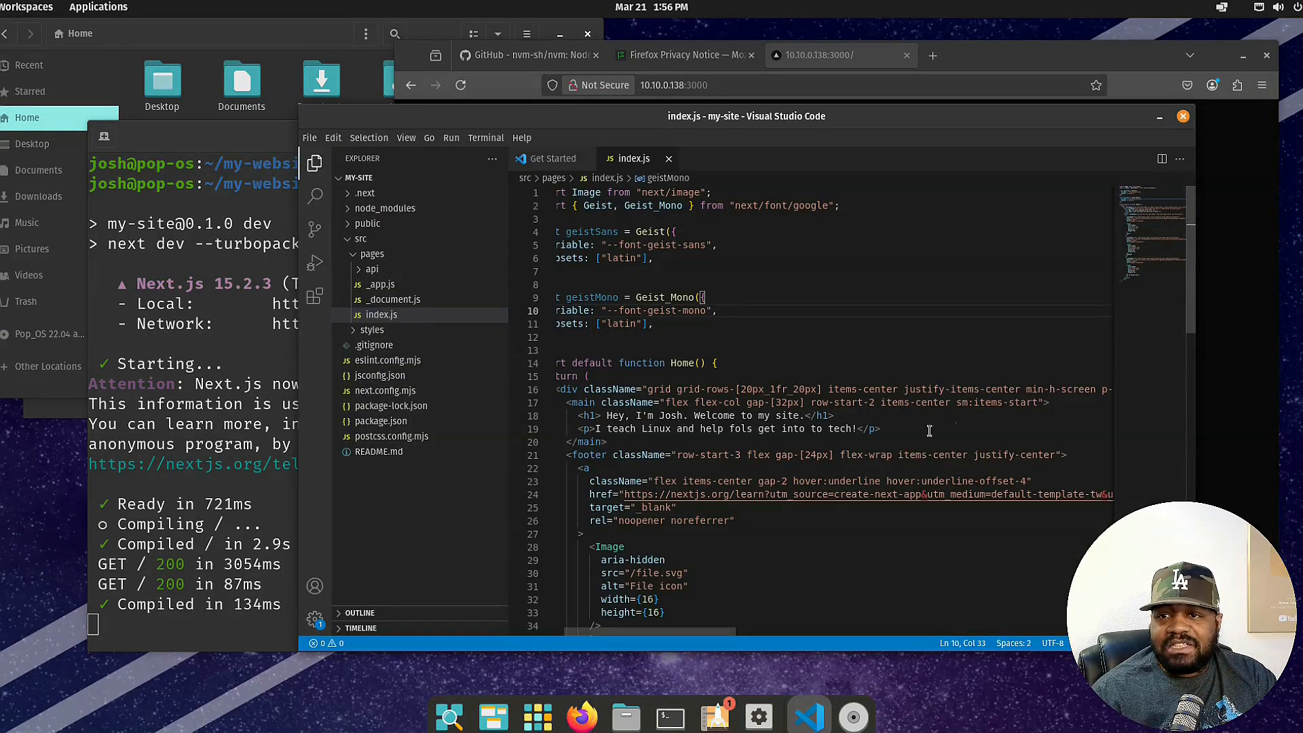
Step: Review the new heading and paragraph lines, then close index.js
{"action": "left_click_drag", "start_coordinate": [889, 429], "coordinate": [537, 420]}
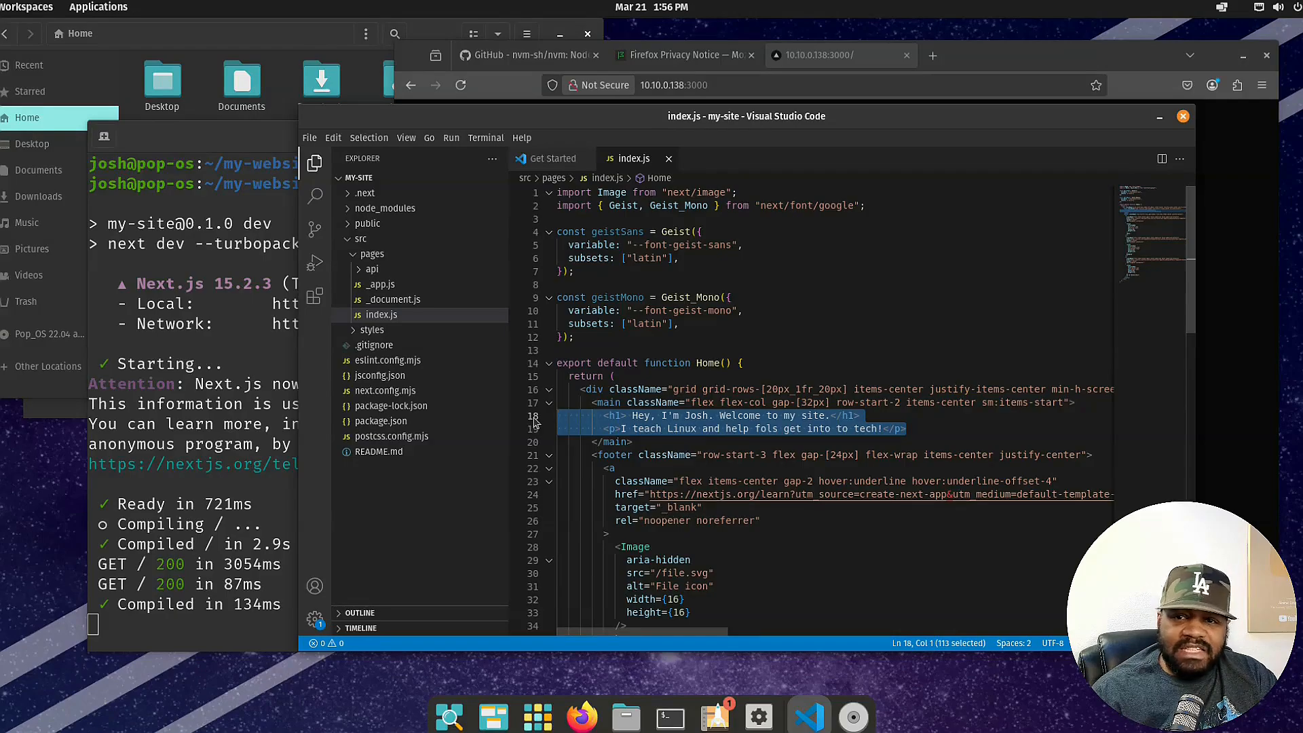
{"action": "left_click", "coordinate": [914, 428]}
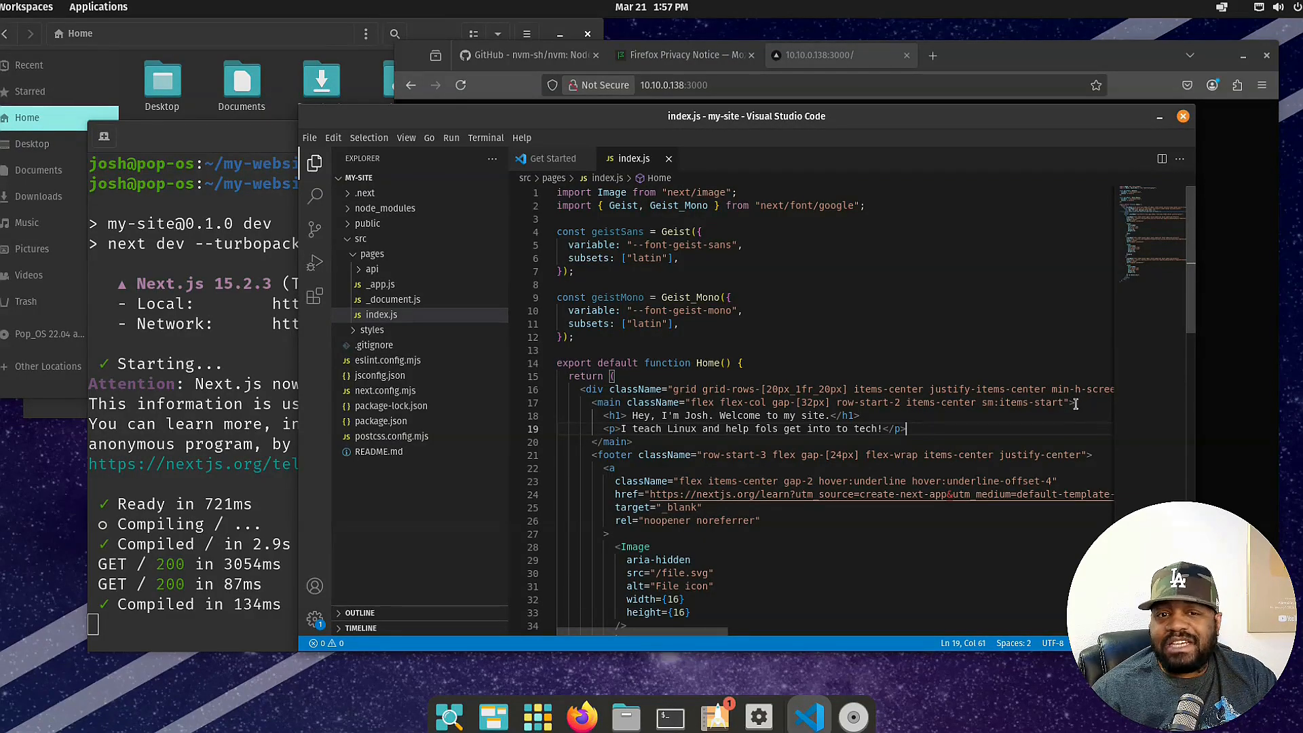
{"action": "left_click", "coordinate": [670, 160]}
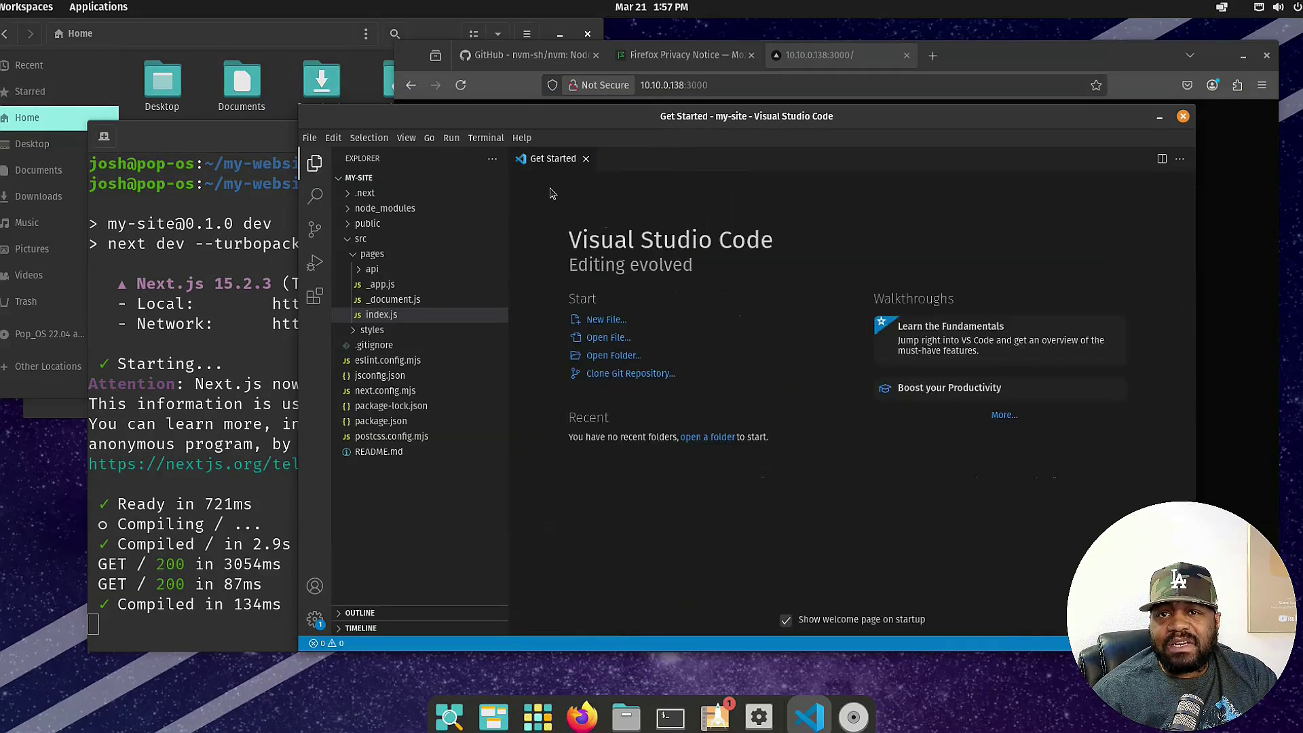
Step: Create a new empty about.js file in the src/pages folder
{"action": "right_click", "coordinate": [372, 254]}
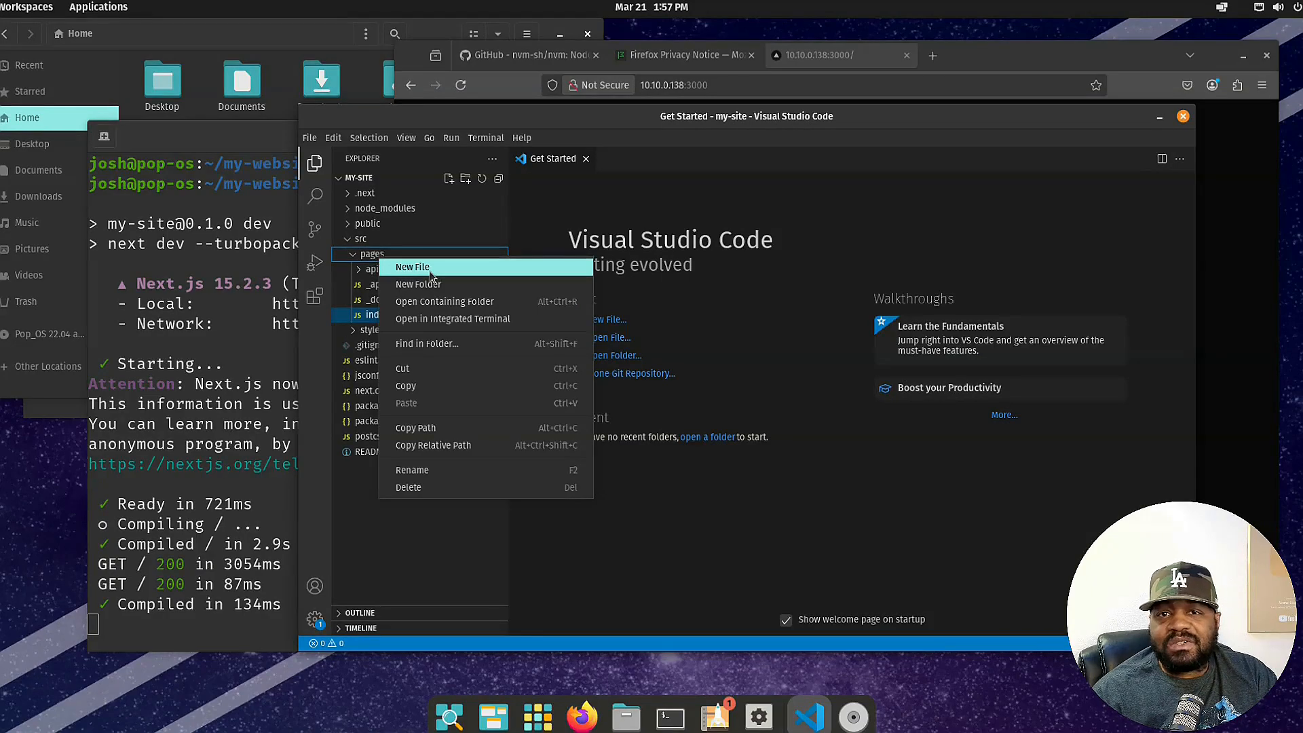
{"action": "left_click", "coordinate": [412, 268]}
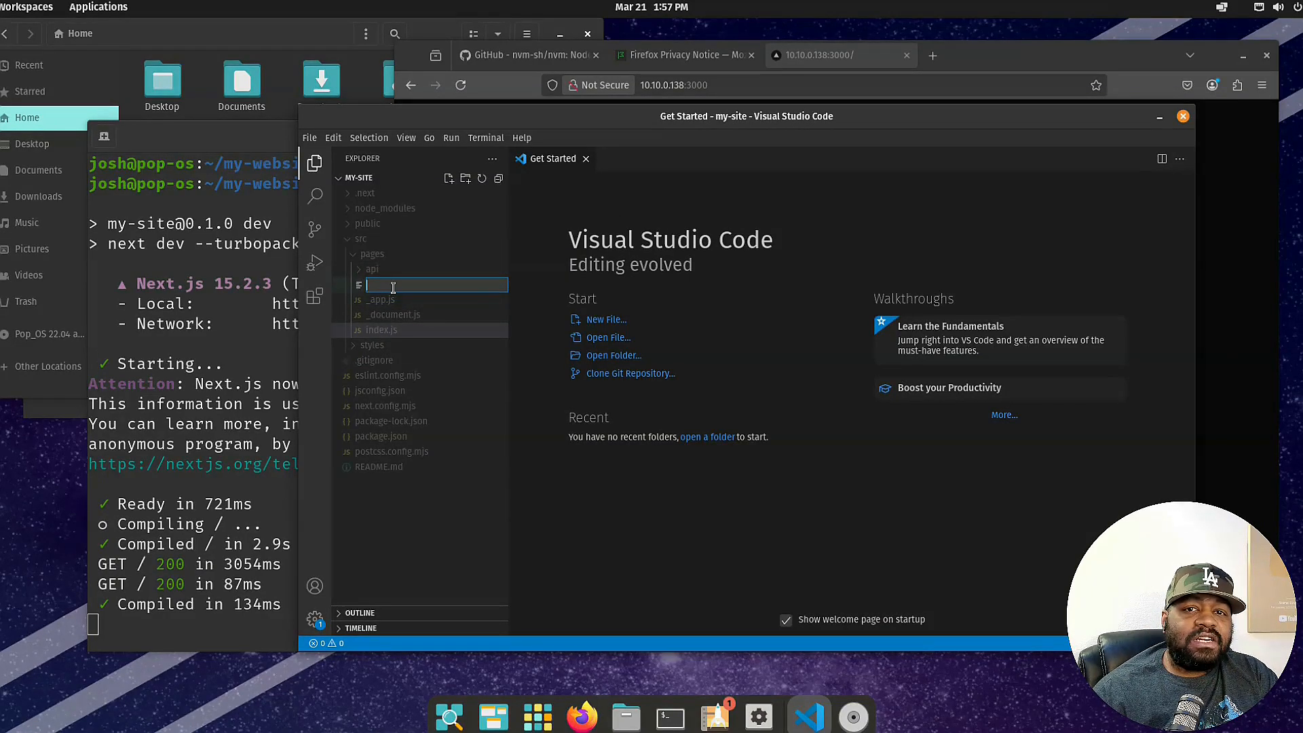
{"action": "type", "text": "about"}
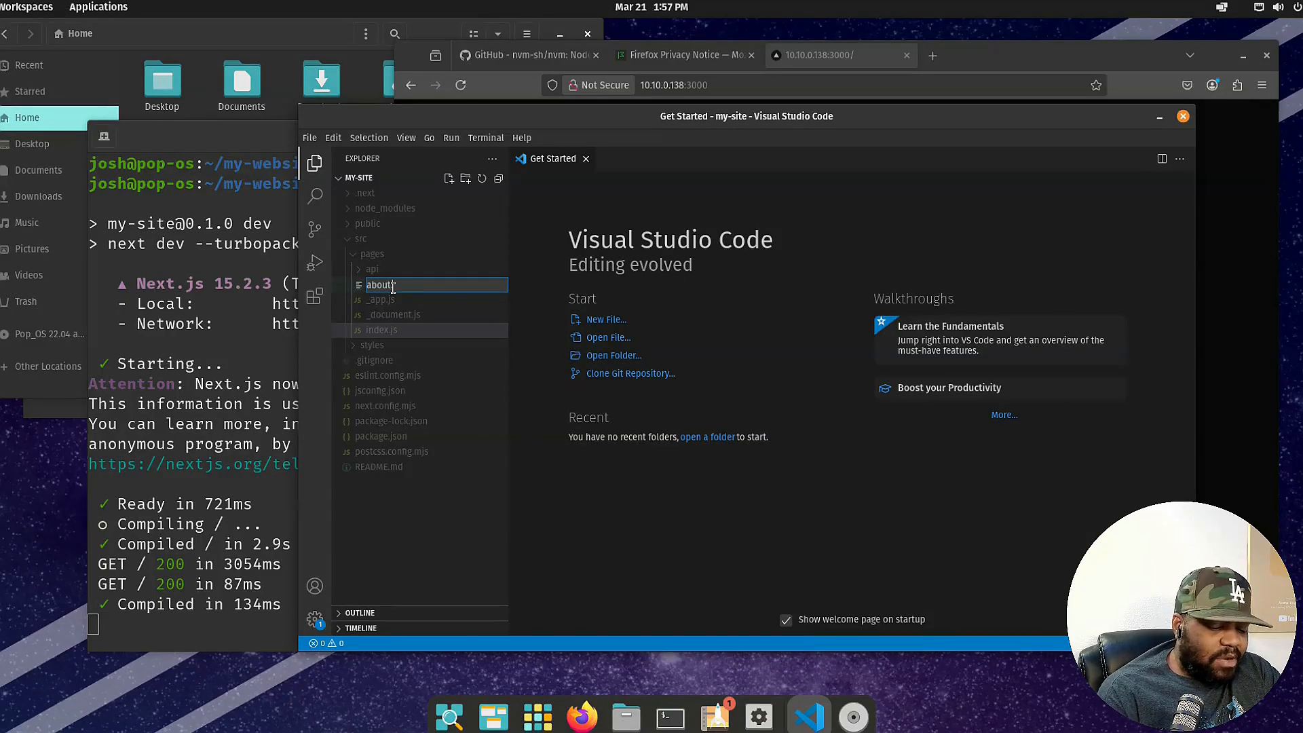
{"action": "type", "text": ".js"}
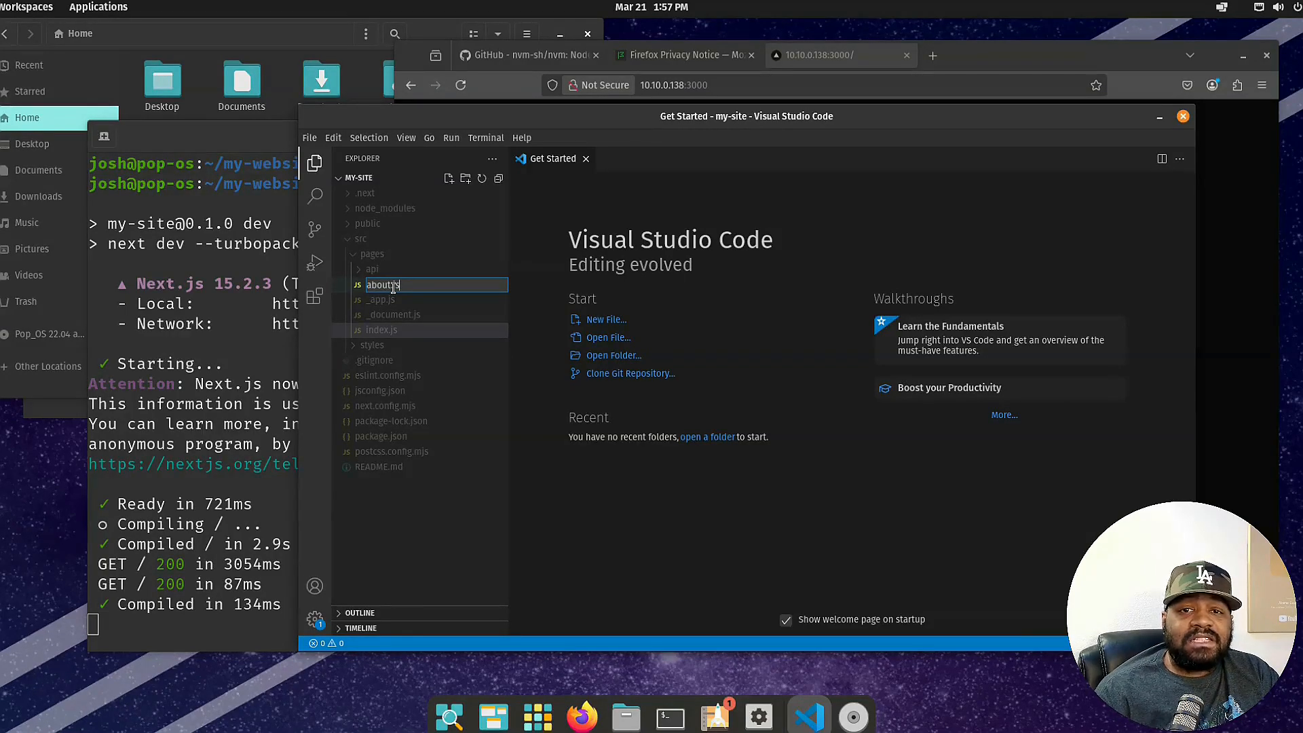
{"action": "key", "text": "Return"}
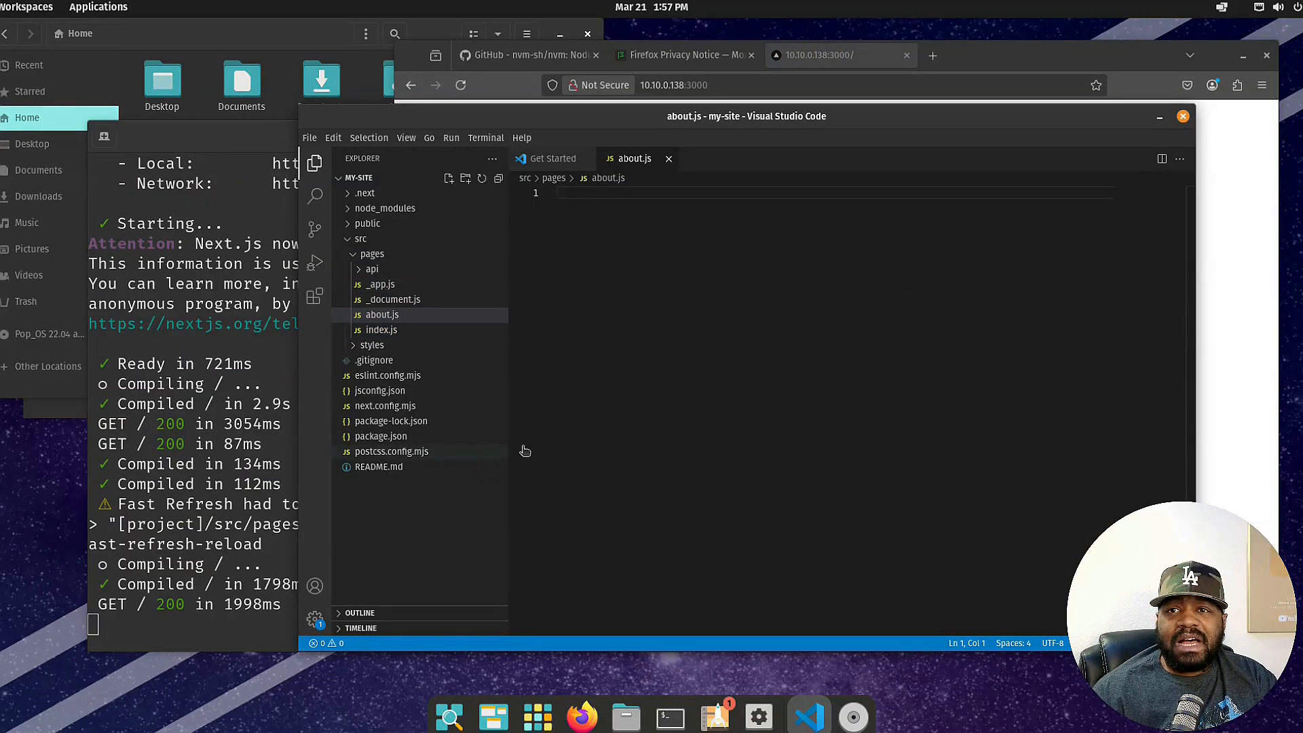
{"action": "left_click", "coordinate": [1051, 57]}
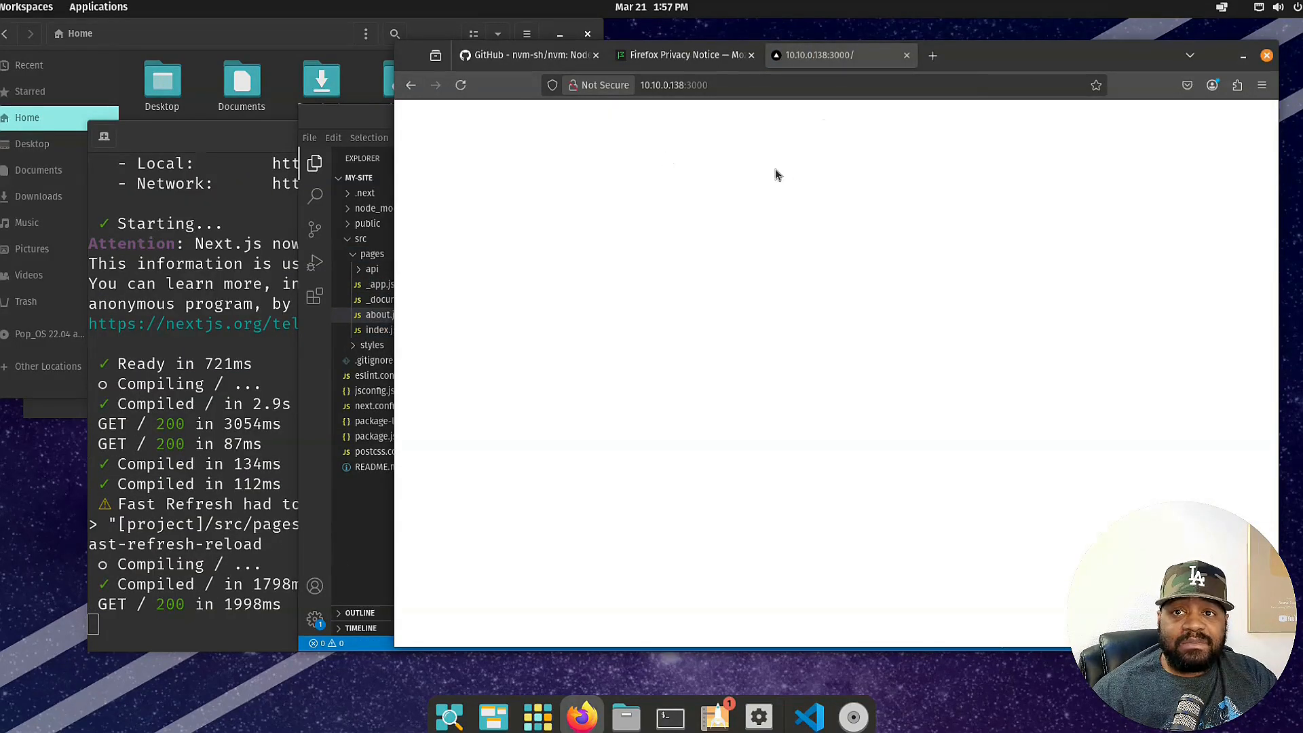
Step: Write an exported About function returning <h1>About Me</h1> in about.js and save it
{"action": "left_click", "coordinate": [349, 545]}
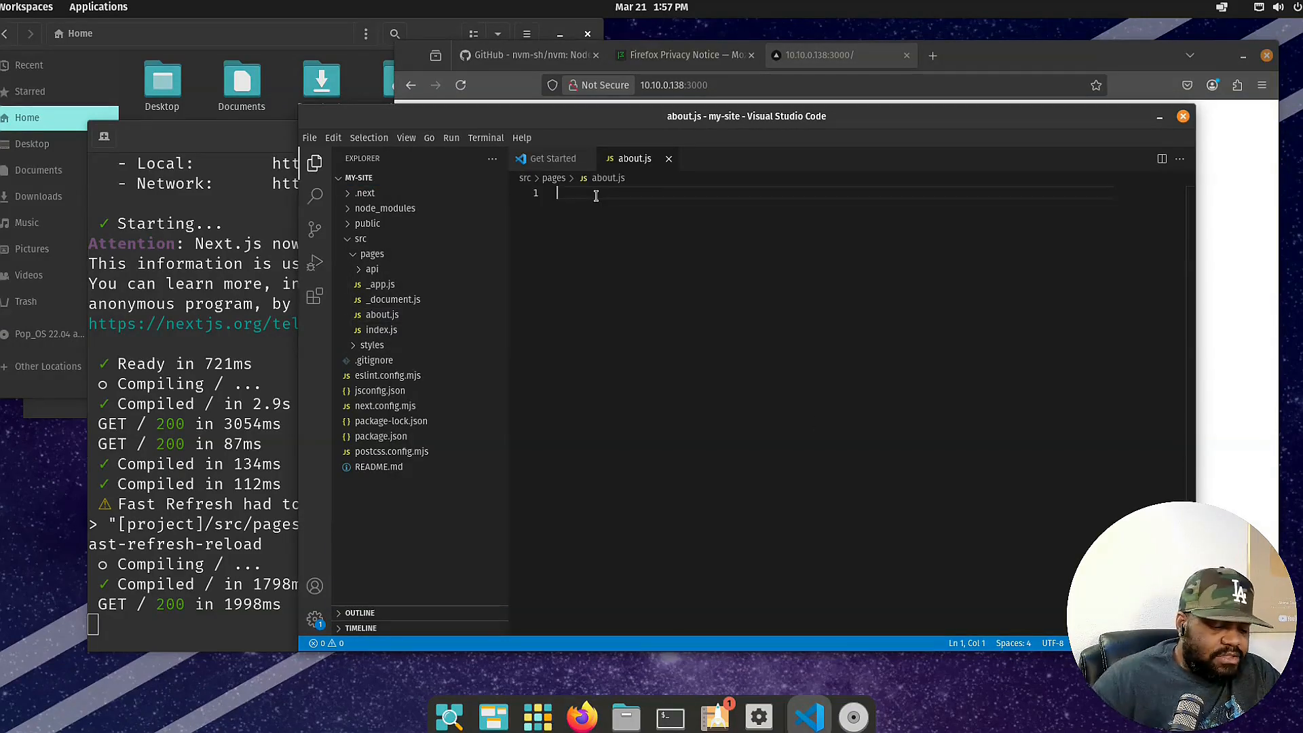
{"action": "type", "text": "export d"}
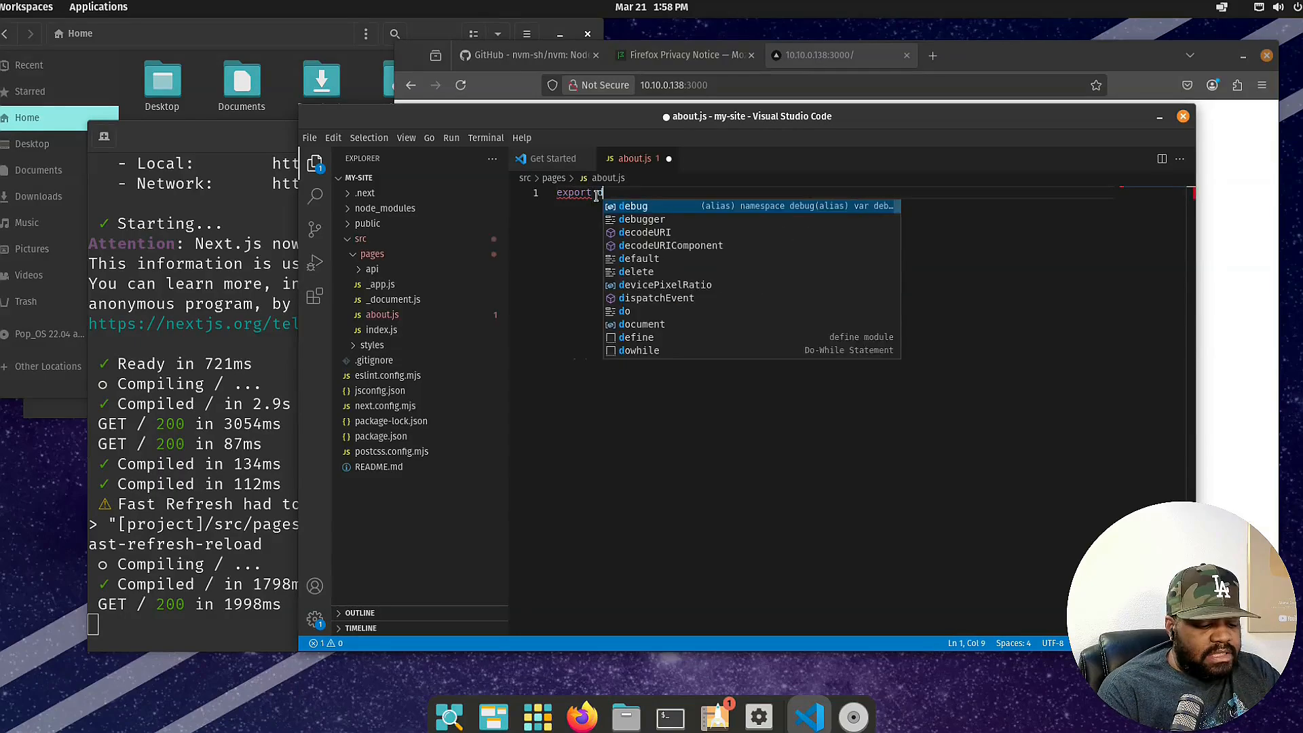
{"action": "type", "text": "efault functi"}
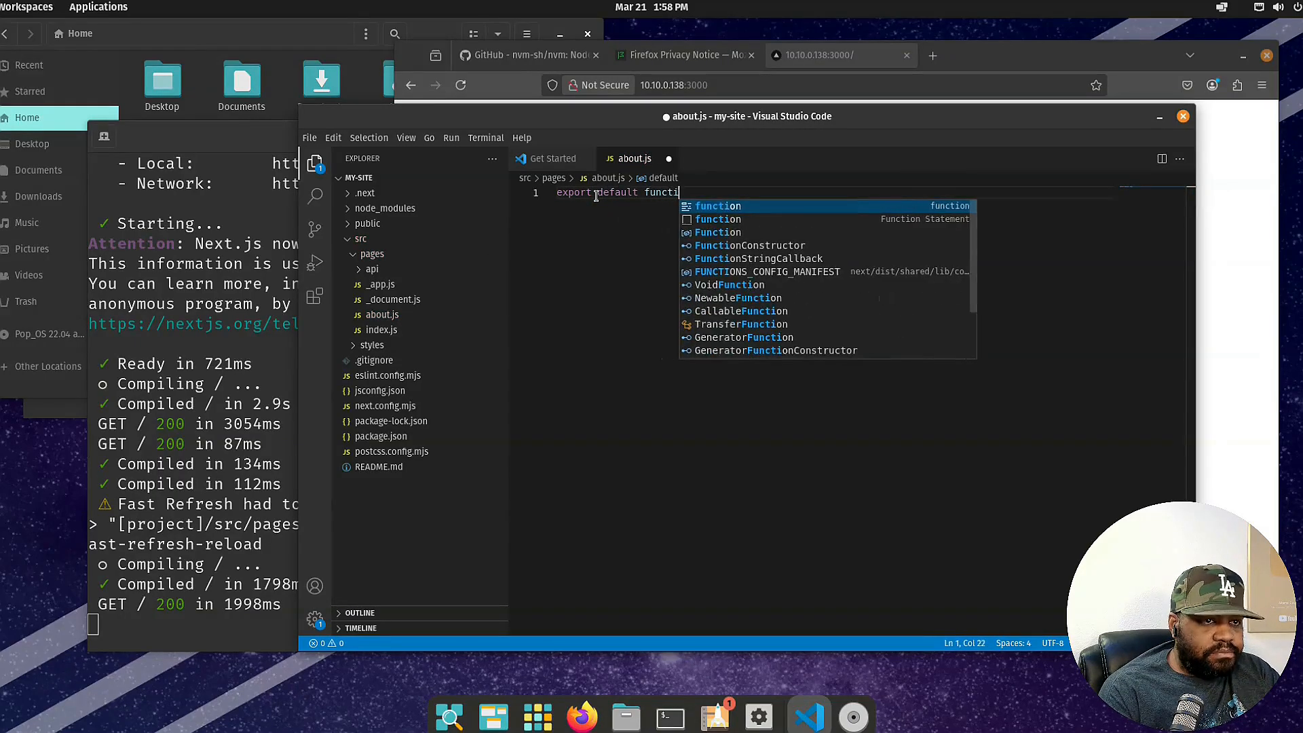
{"action": "type", "text": "on Ab"}
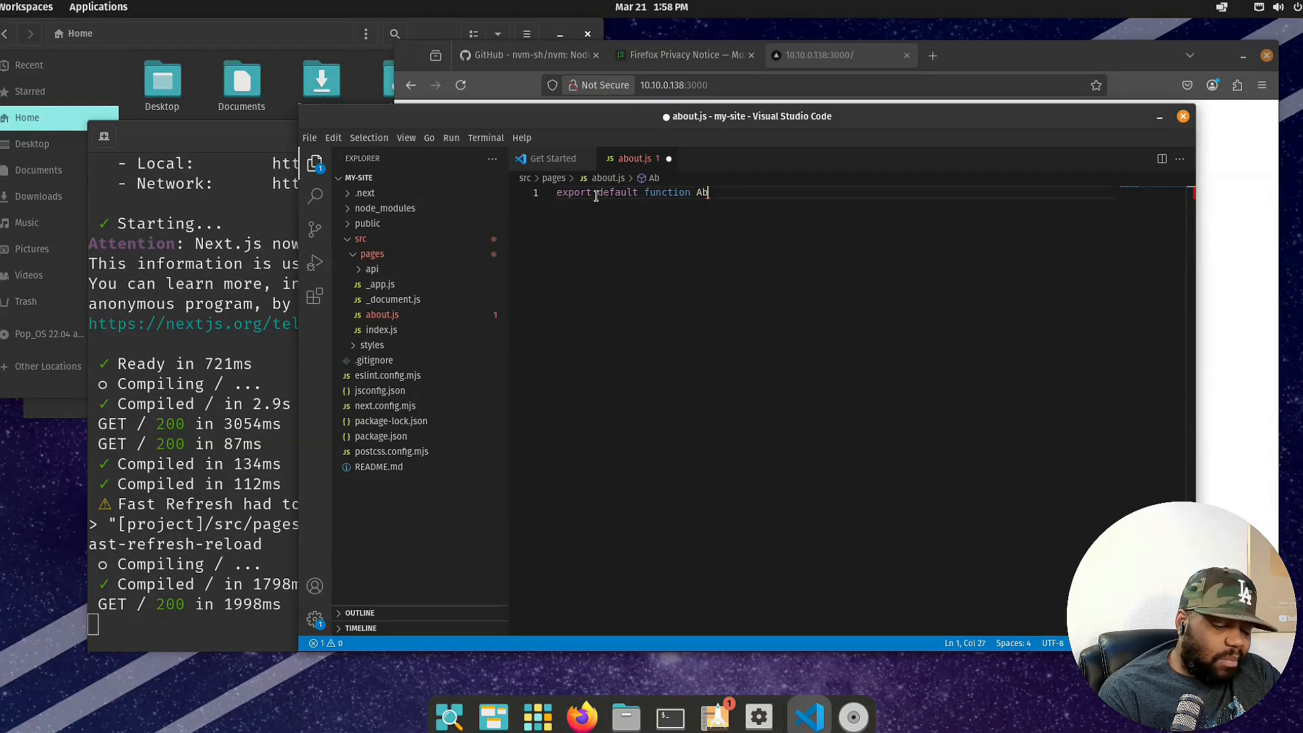
{"action": "type", "text": "out() {"}
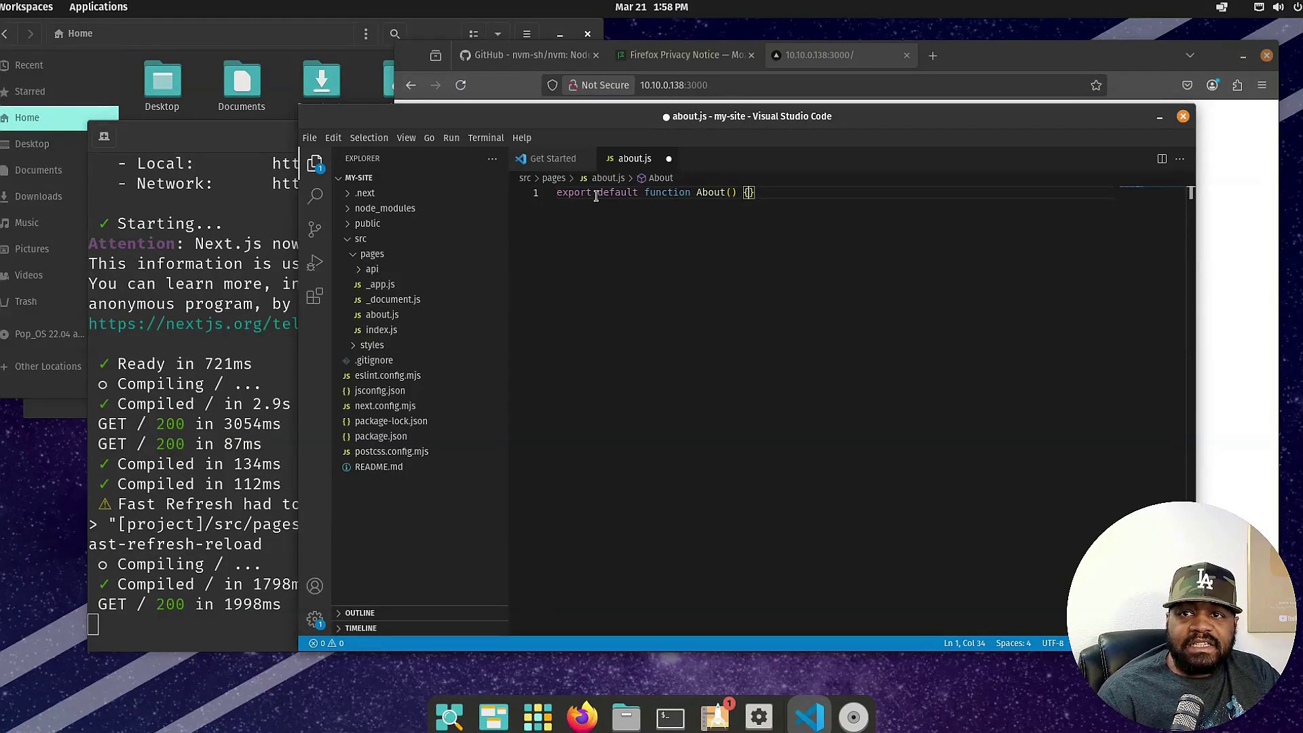
{"action": "key", "text": "Return"}
{"action": "key", "text": "Return"}
{"action": "key", "text": "Up"}
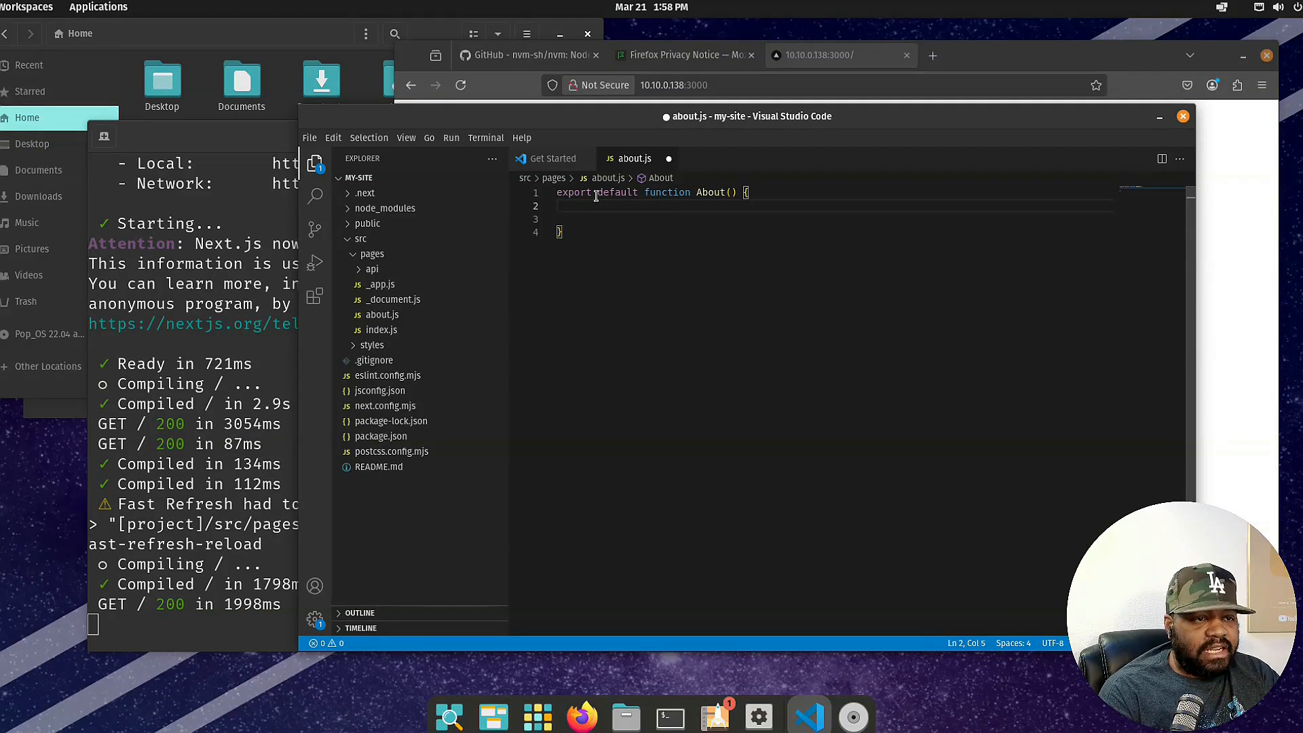
{"action": "type", "text": "retur"}
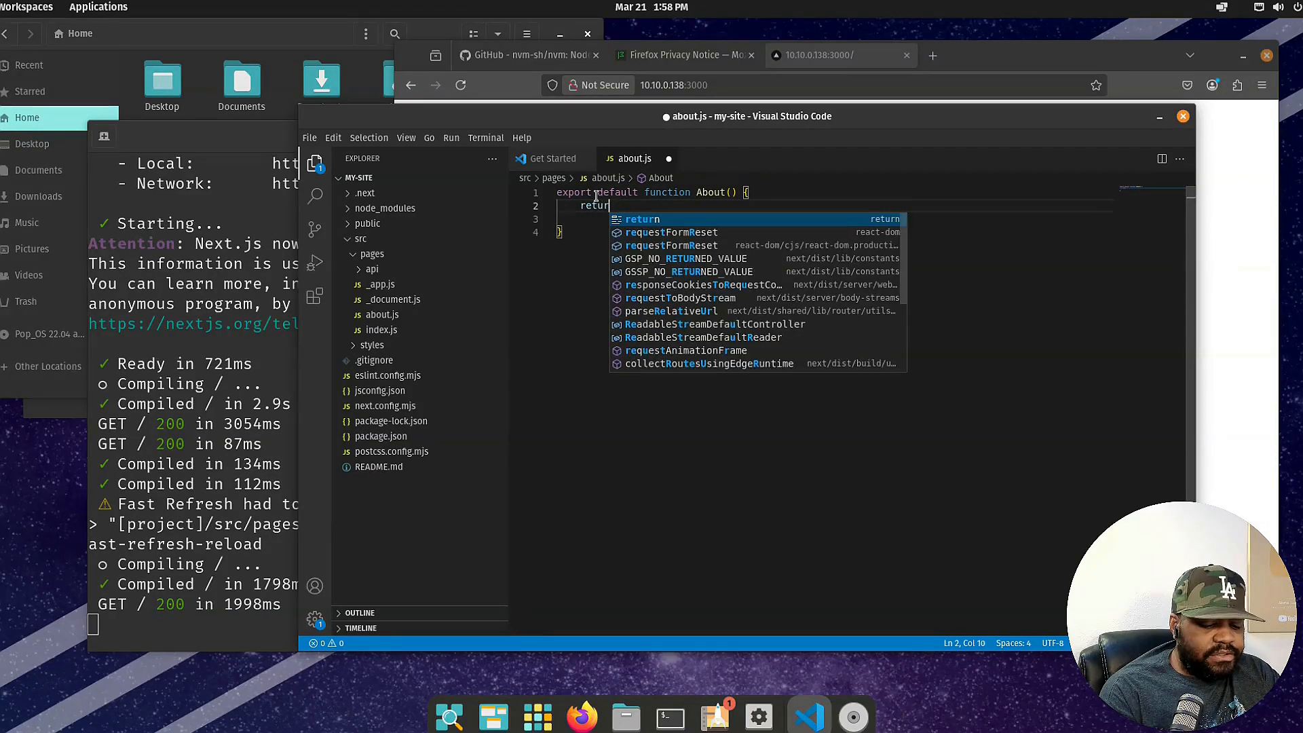
{"action": "type", "text": "n <"}
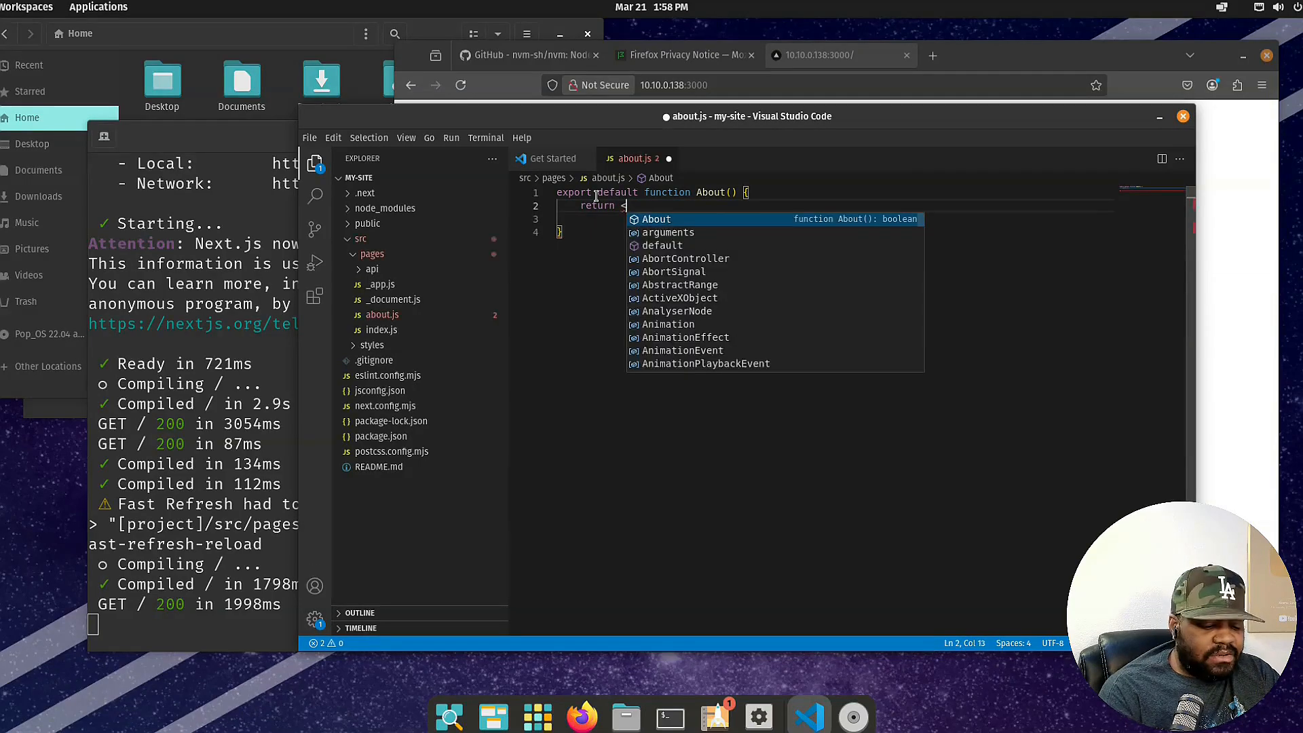
{"action": "type", "text": "h1>About Me</h1>"}
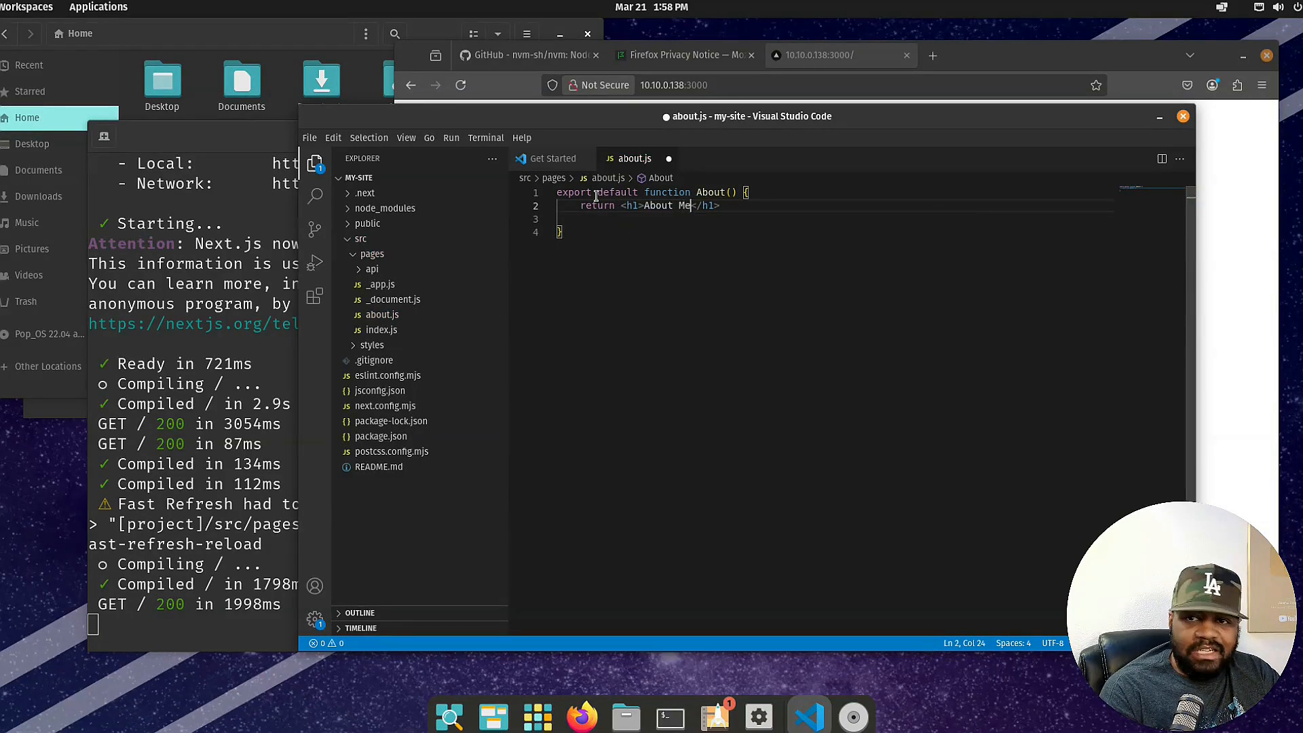
{"action": "key", "text": "ctrl+s"}
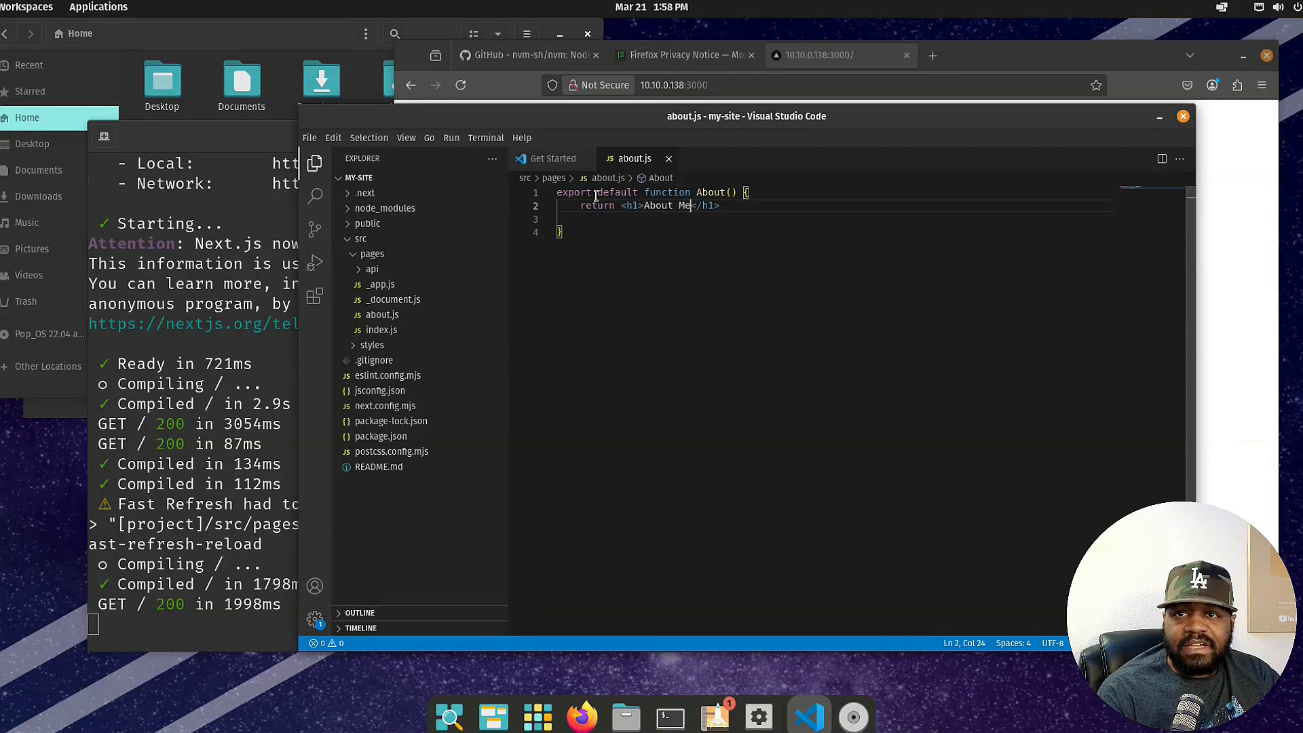
{"action": "left_click", "coordinate": [775, 85]}
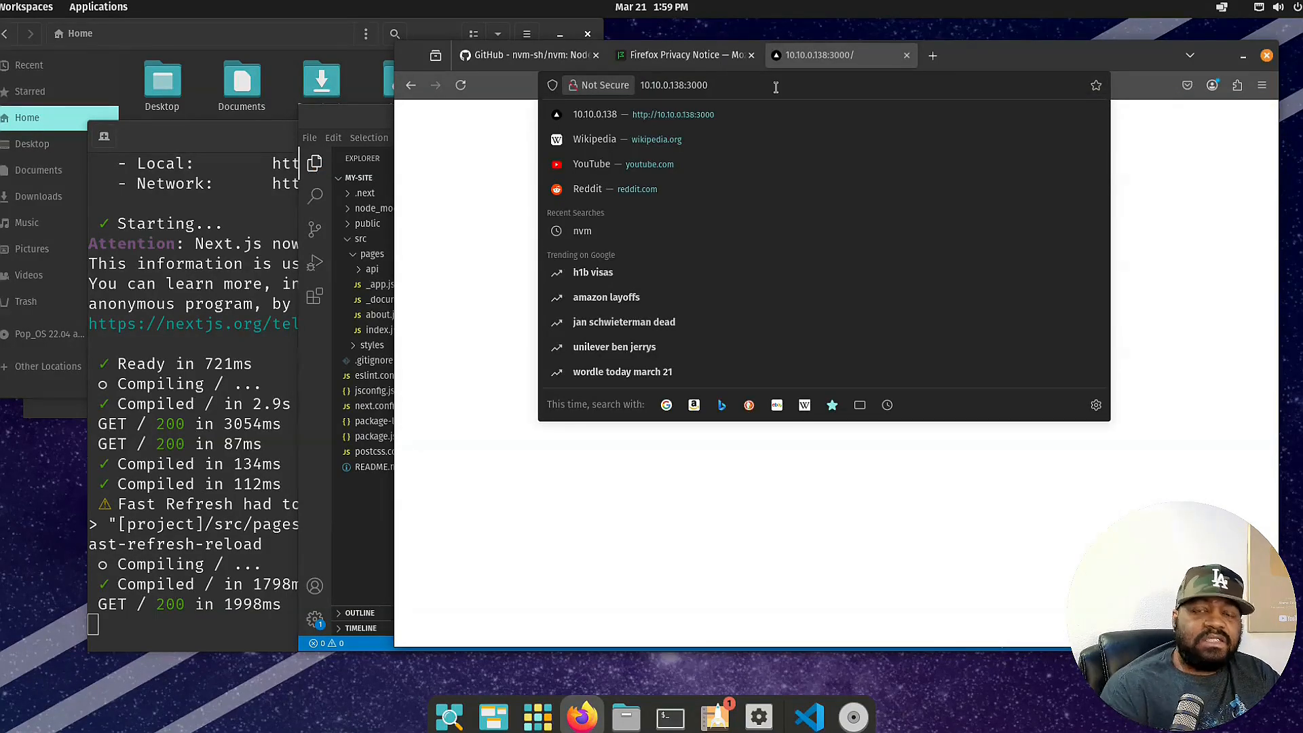
{"action": "type", "text": "/"}
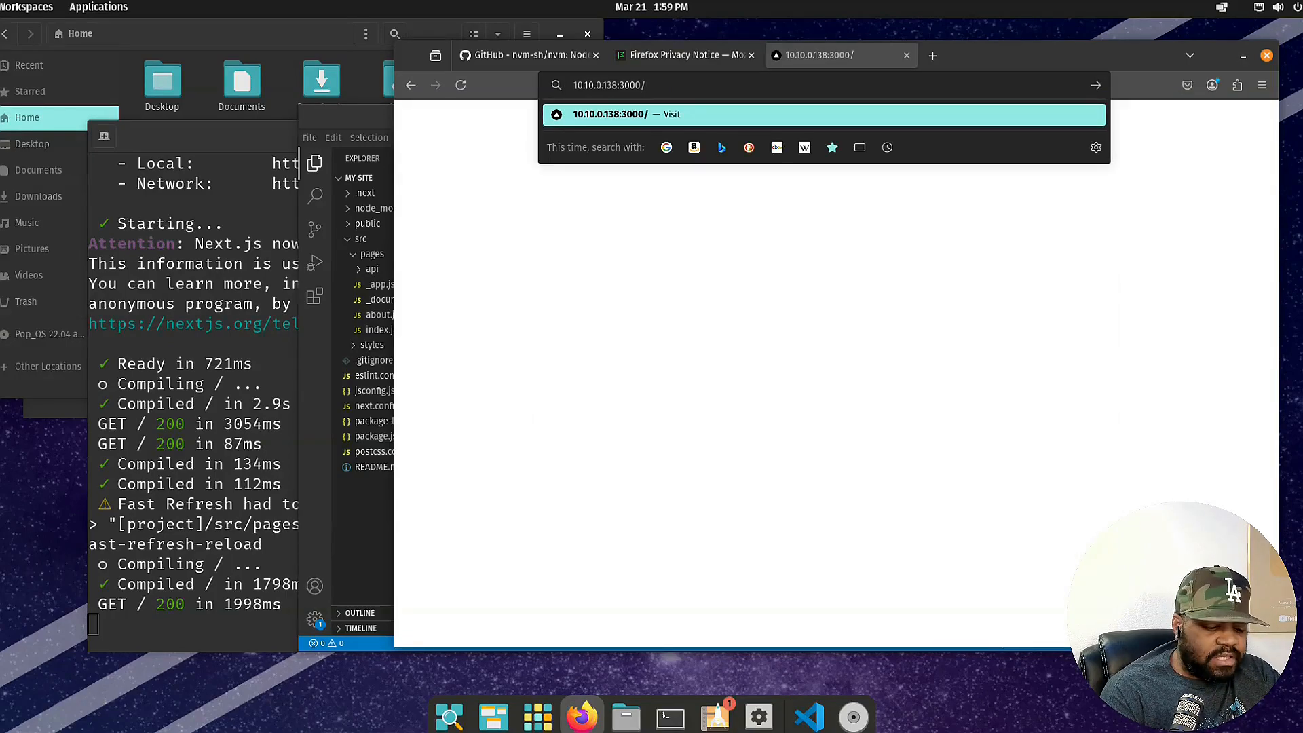
{"action": "type", "text": "about"}
Step: Load localhost:3000/about in Firefox and highlight the About Me heading
{"action": "key", "text": "Return"}
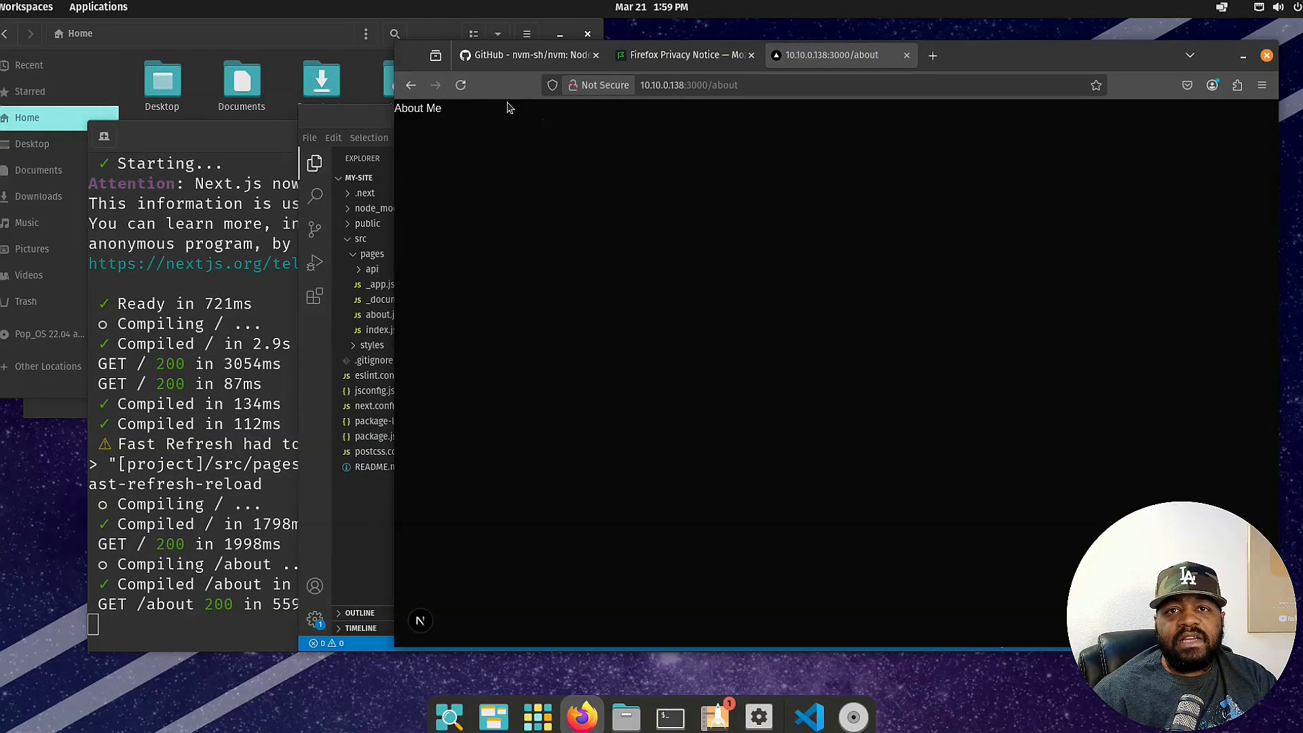
{"action": "double_click", "coordinate": [402, 113]}
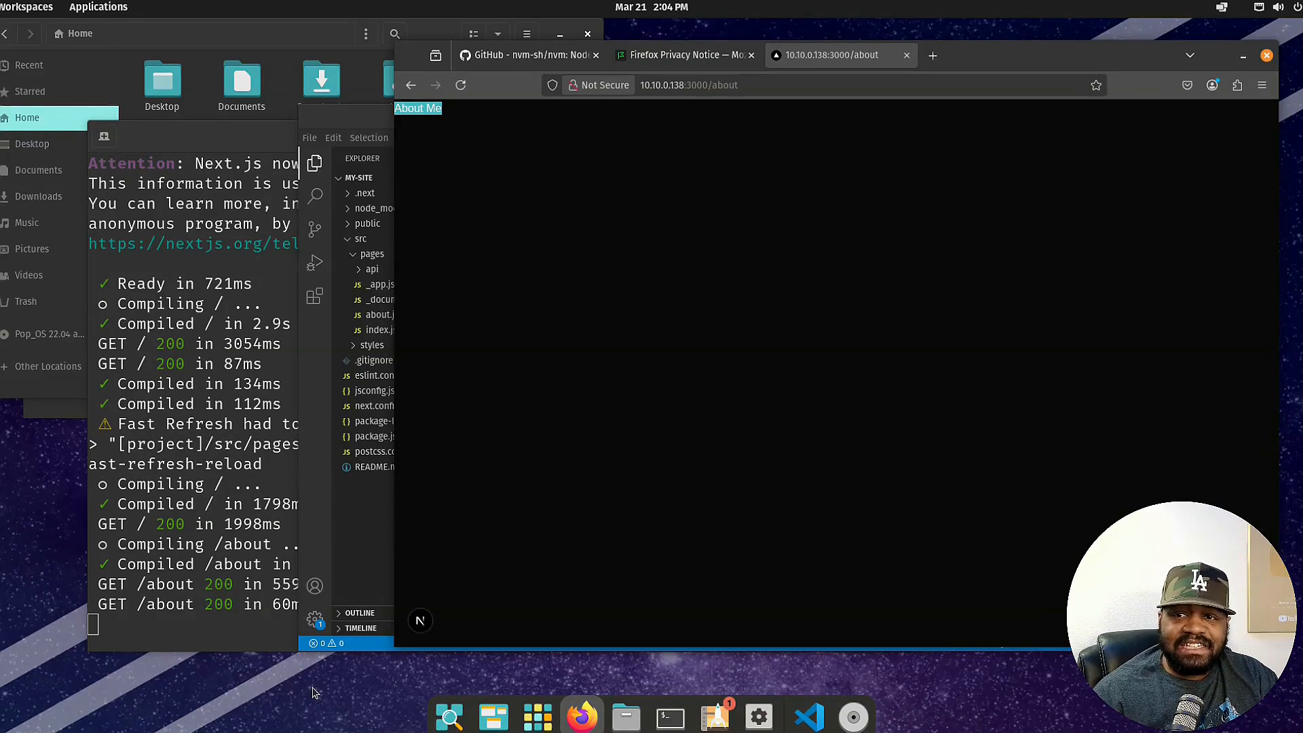
Step: In a new terminal, enter the my-site folder and run git init
{"action": "right_click", "coordinate": [670, 717]}
{"action": "left_click", "coordinate": [606, 580]}
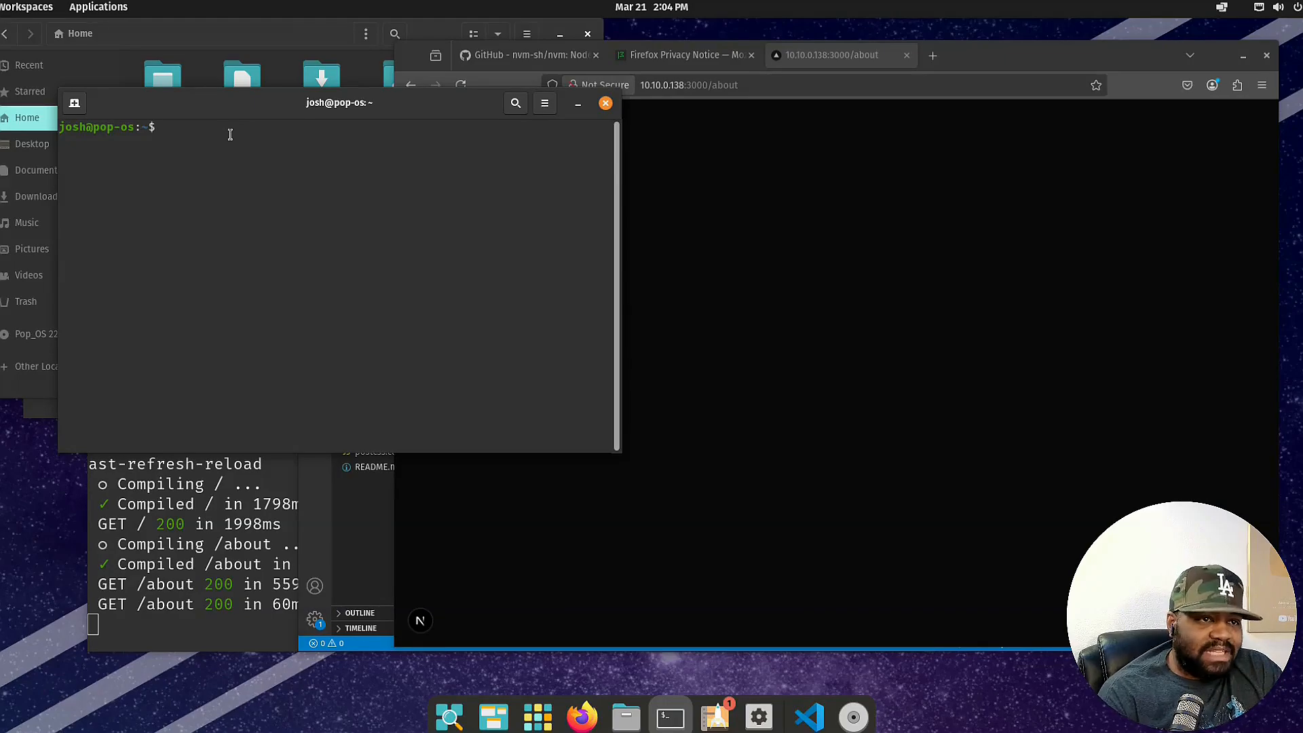
{"action": "type", "text": "cd my-website/my-site/"}
{"action": "key", "text": "Return"}
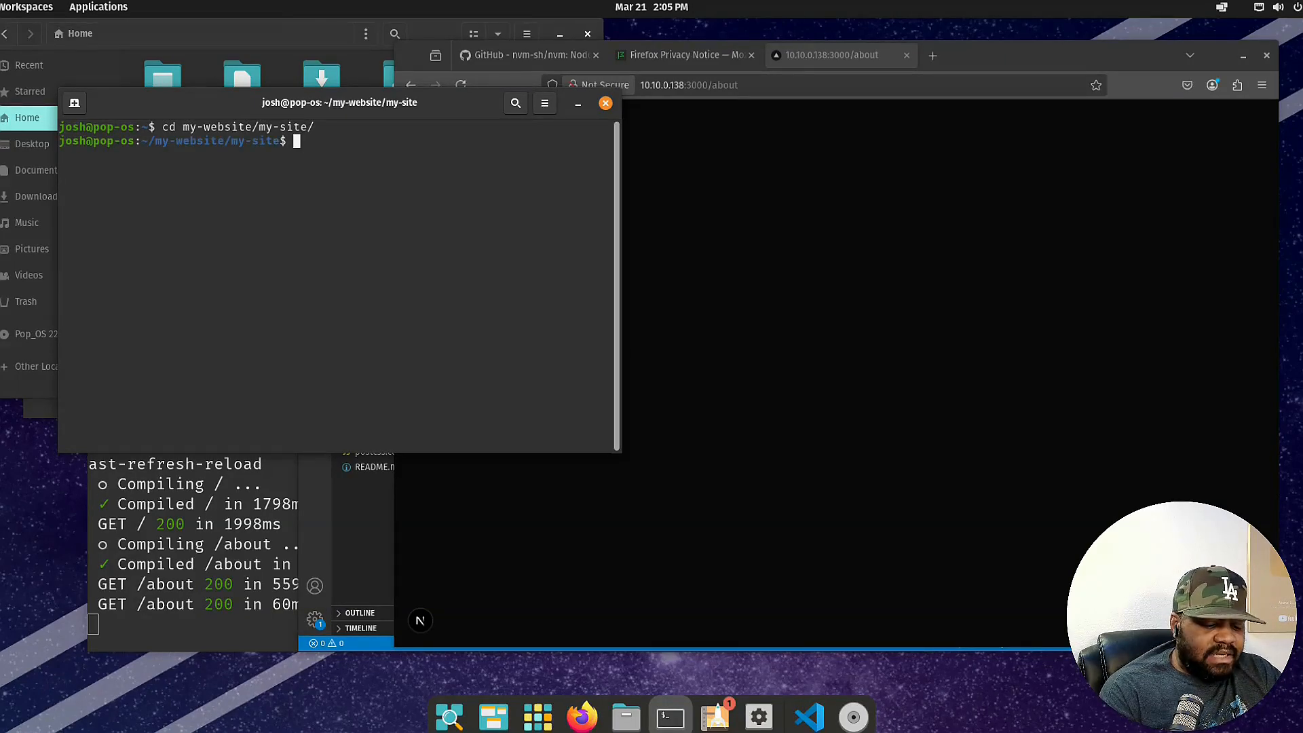
{"action": "type", "text": "git init"}
{"action": "key", "text": "Return"}
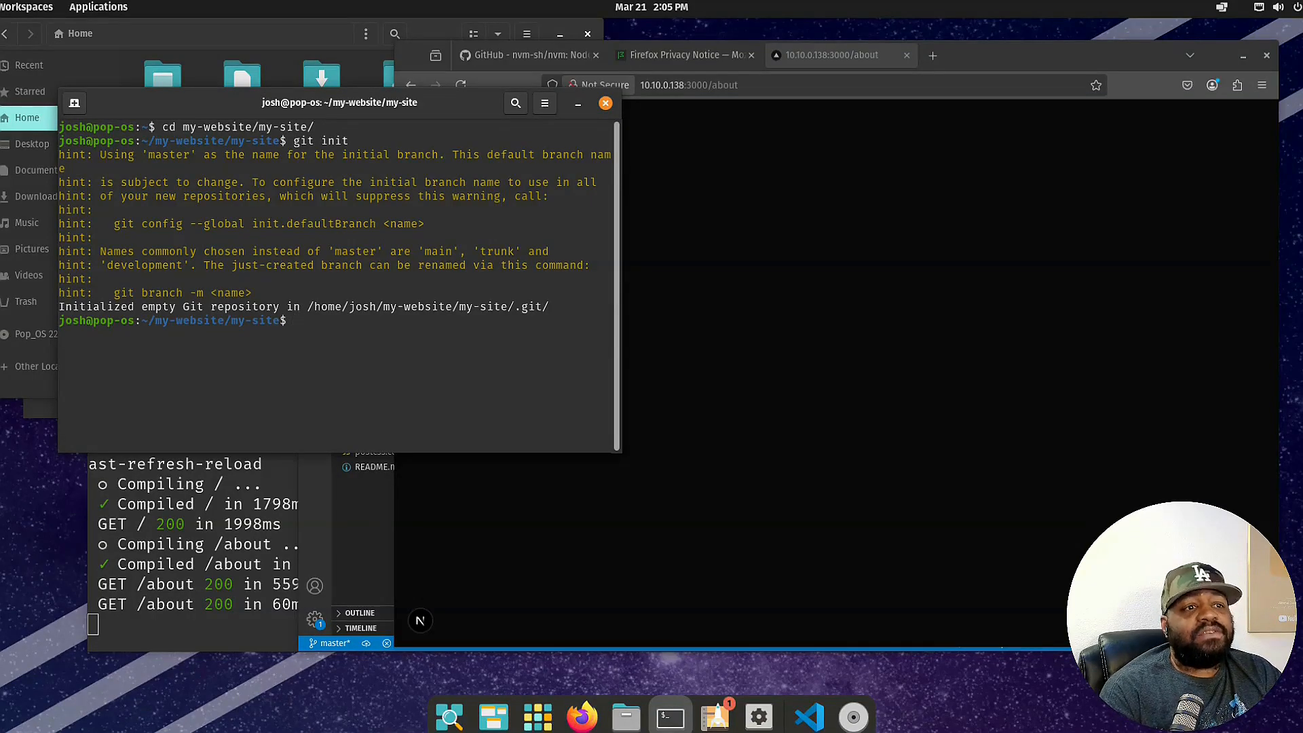
{"action": "type", "text": "git add ."}
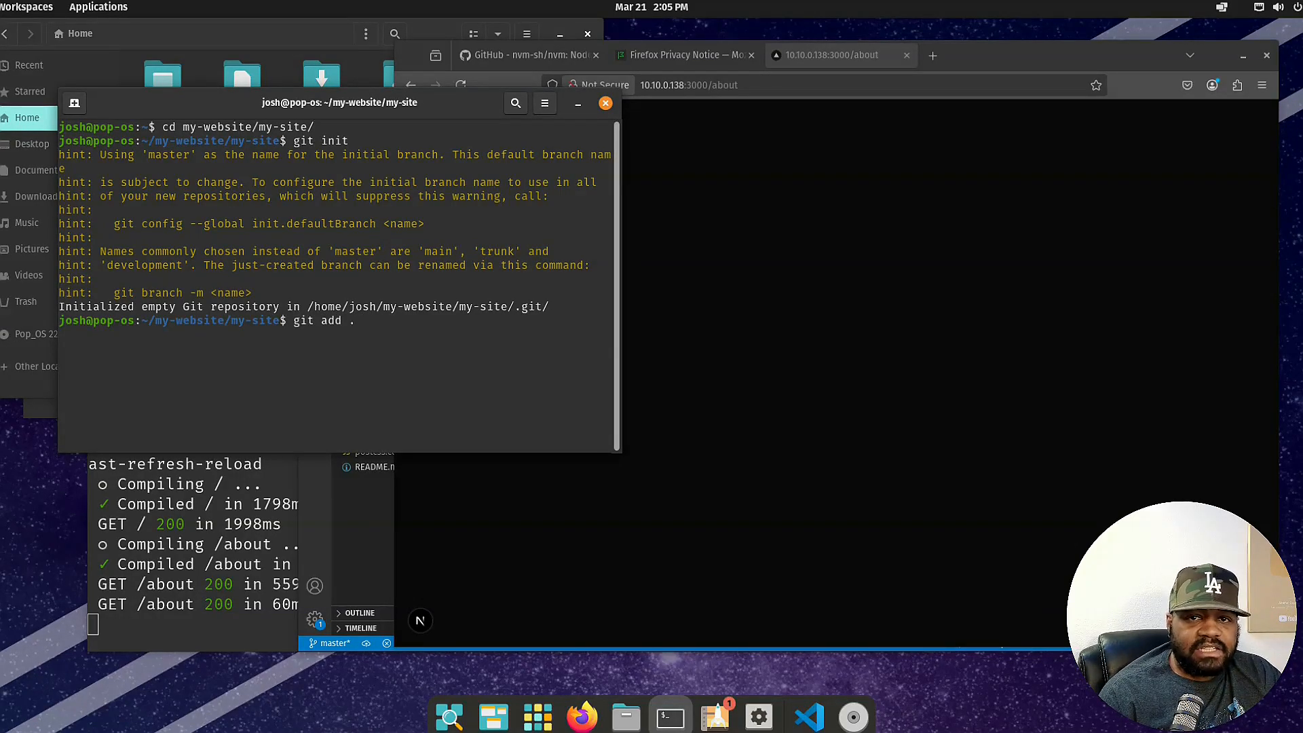
Step: Stage all files with git add . and attempt git commit -m "Initial commit"
{"action": "key", "text": "Return"}
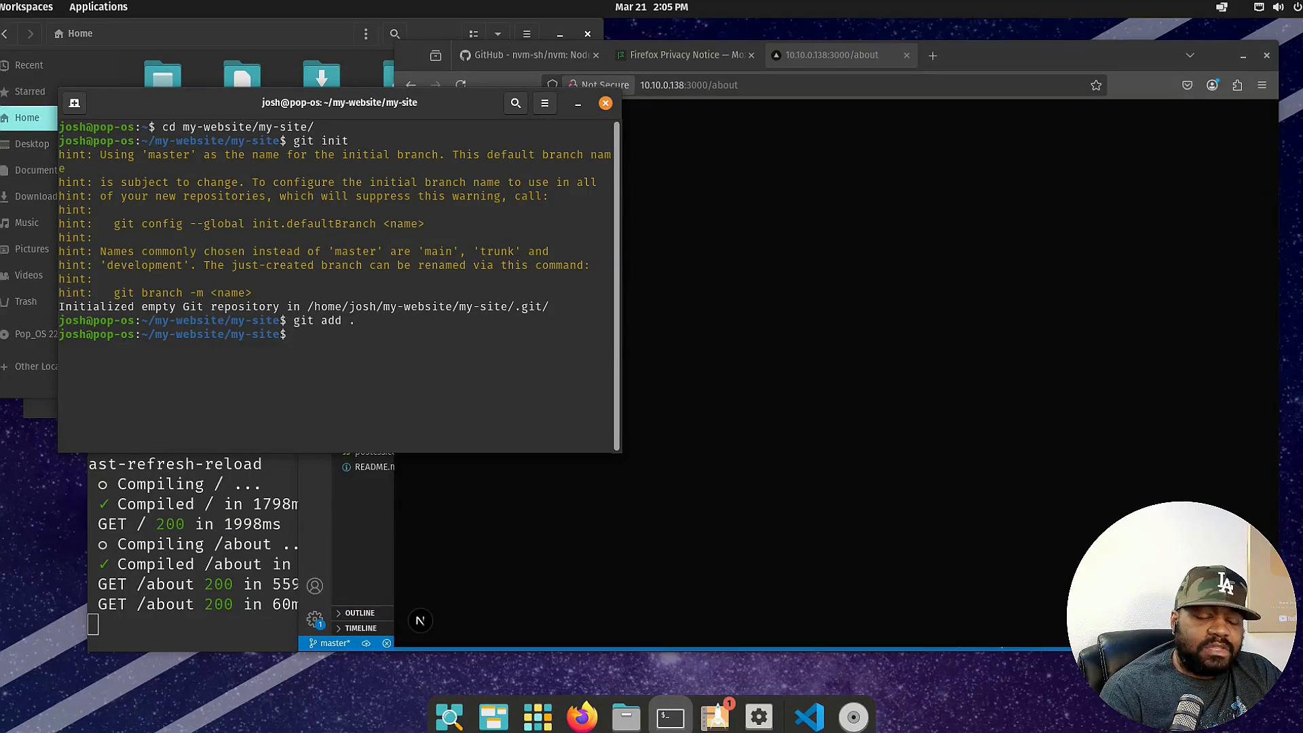
{"action": "type", "text": "git "}
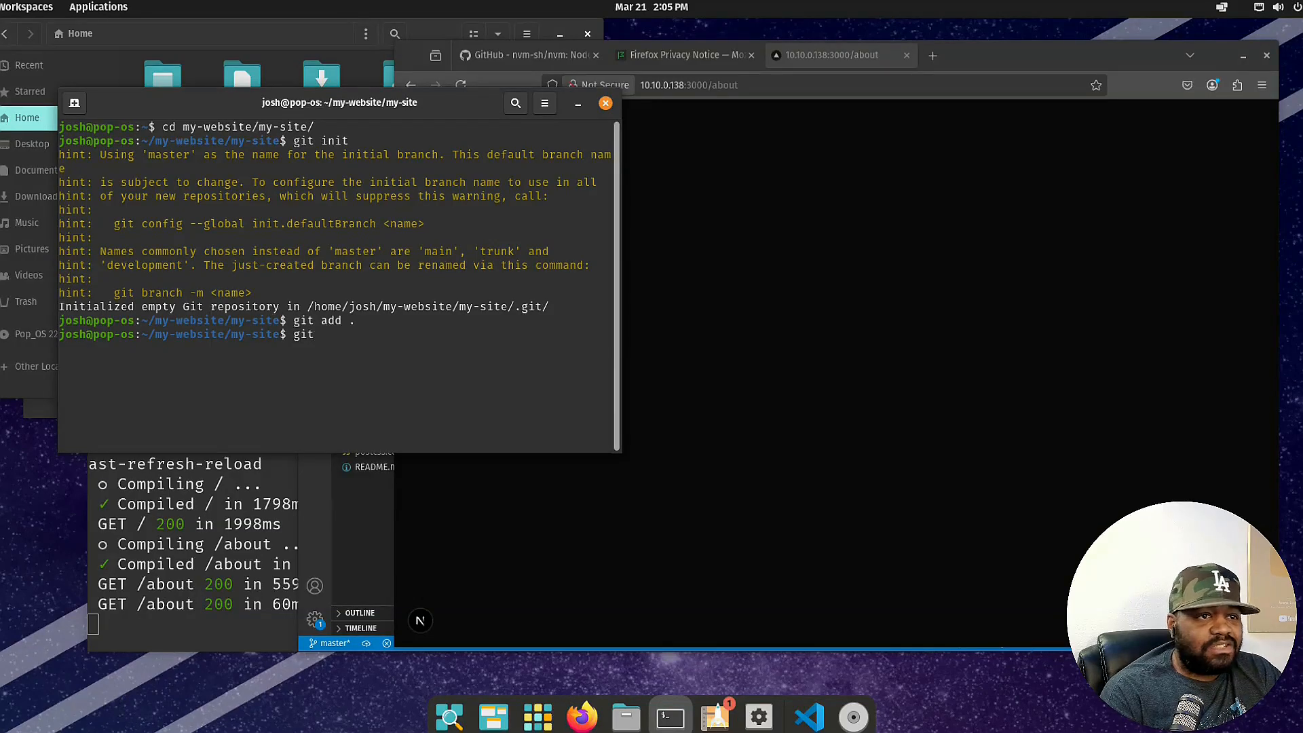
{"action": "type", "text": "commit -m \"I"}
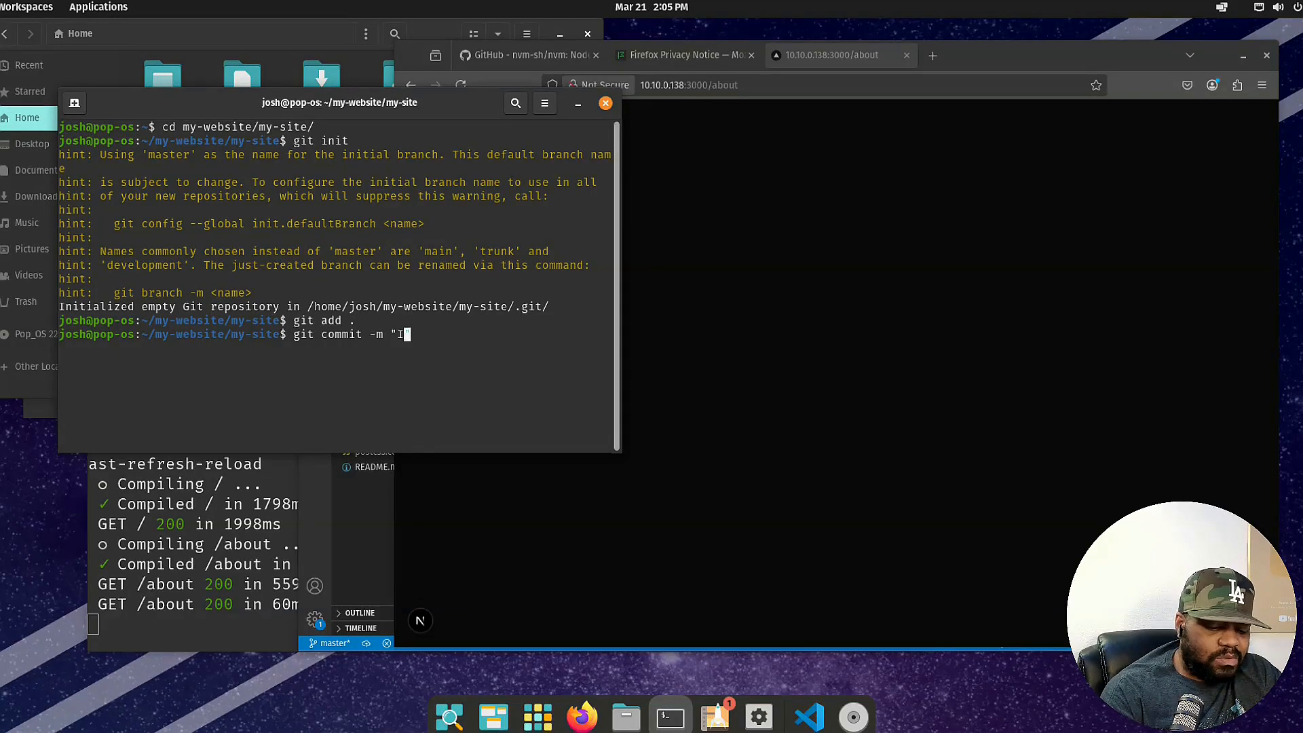
{"action": "type", "text": "nitial comm"}
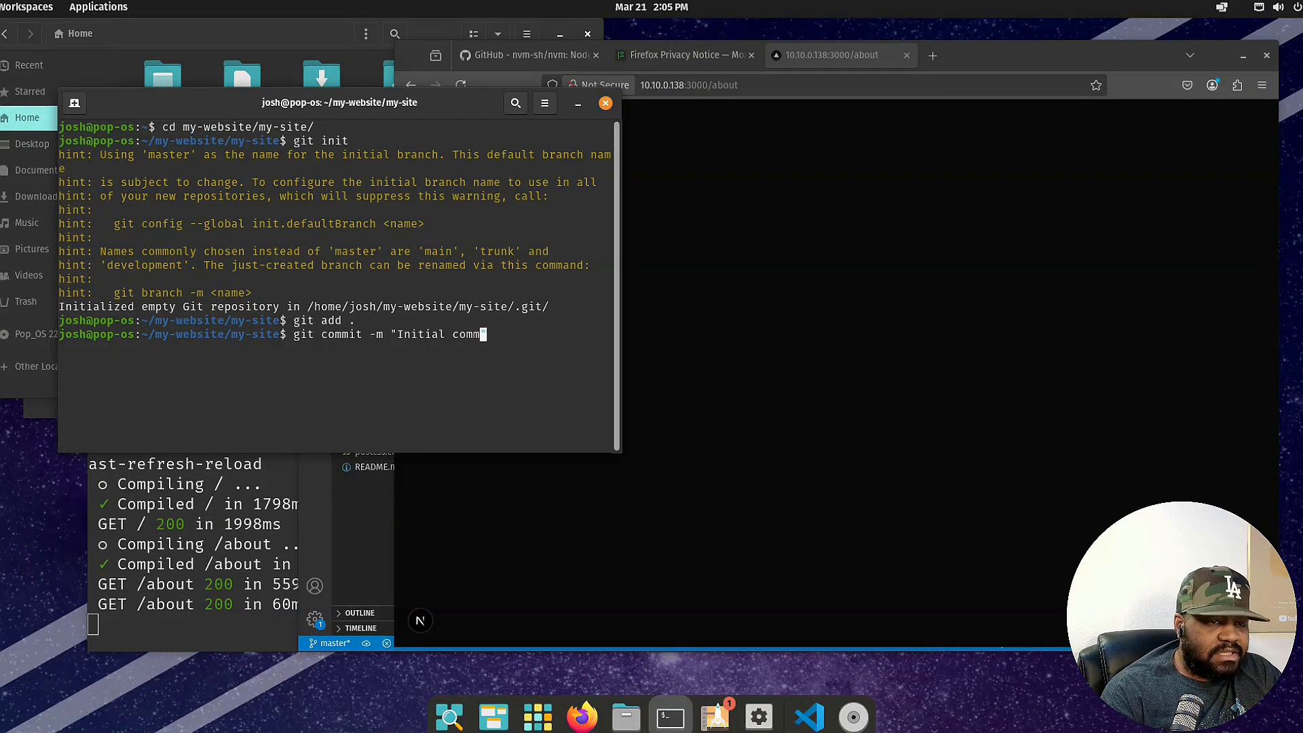
{"action": "type", "text": "it\""}
{"action": "key", "text": "Return"}
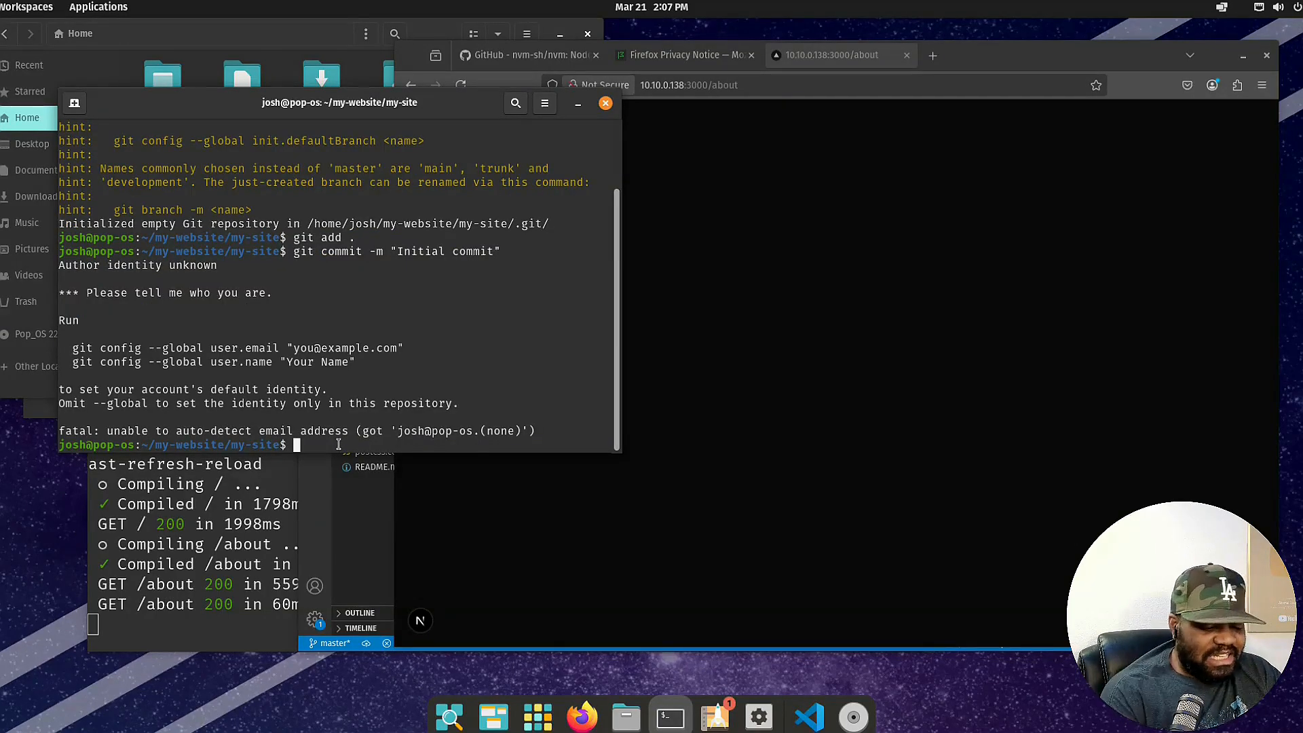
{"action": "type", "text": "git config --global user.name \"jo"}
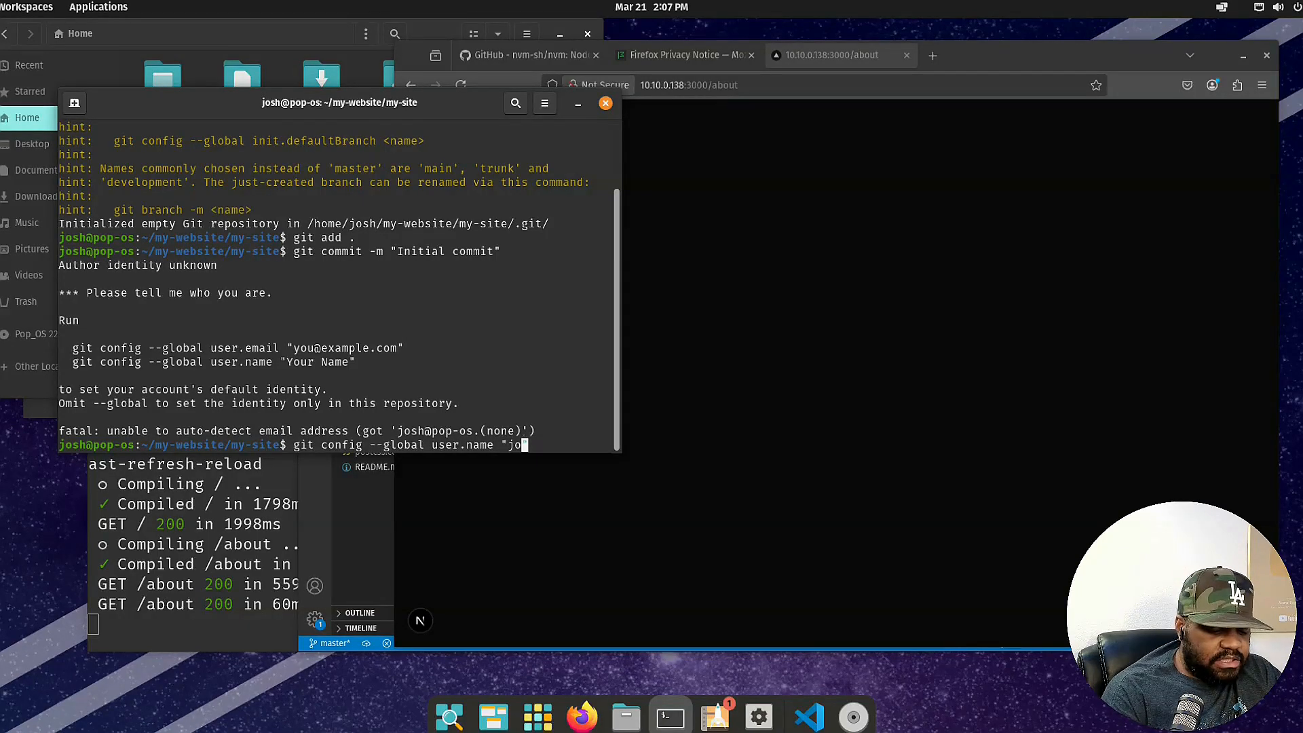
{"action": "type", "text": "sh\""}
Step: Set the global git user.name and user.email via git config --global
{"action": "key", "text": "Return"}
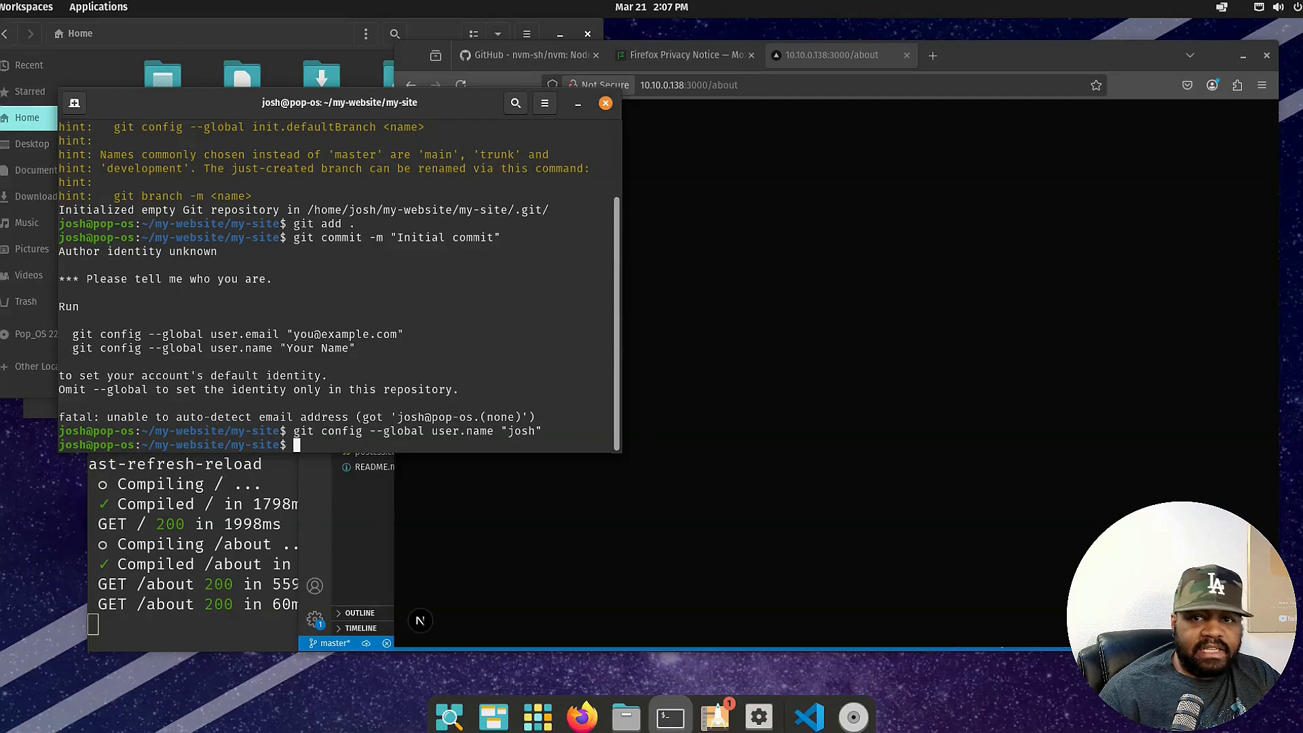
{"action": "key", "text": "Up"}
{"action": "key", "text": "Left"}
{"action": "key", "text": "Left"}
{"action": "key", "text": "Left"}
{"action": "key", "text": "BackSpace"}
{"action": "key", "text": "BackSpace"}
{"action": "key", "text": "BackSpace"}
{"action": "type", "text": "email"}
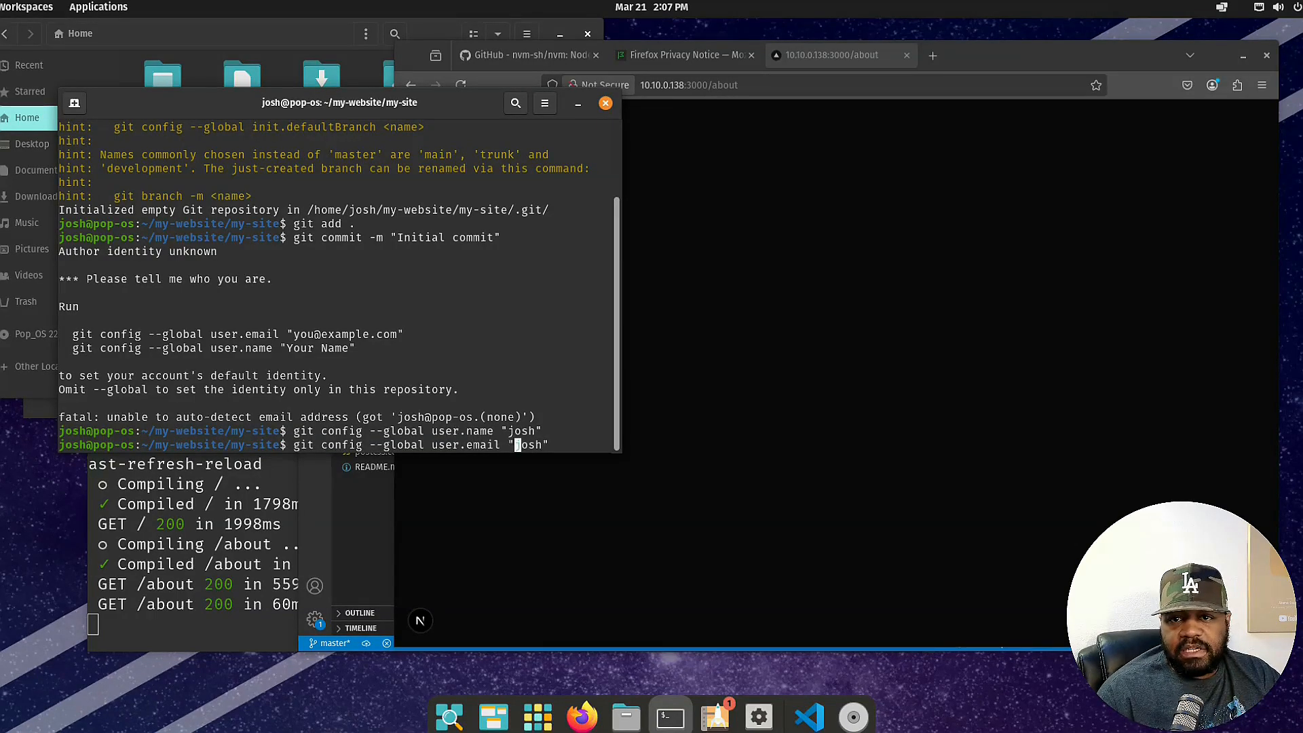
{"action": "key", "text": "Right"}
{"action": "key", "text": "Right"}
{"action": "key", "text": "Right"}
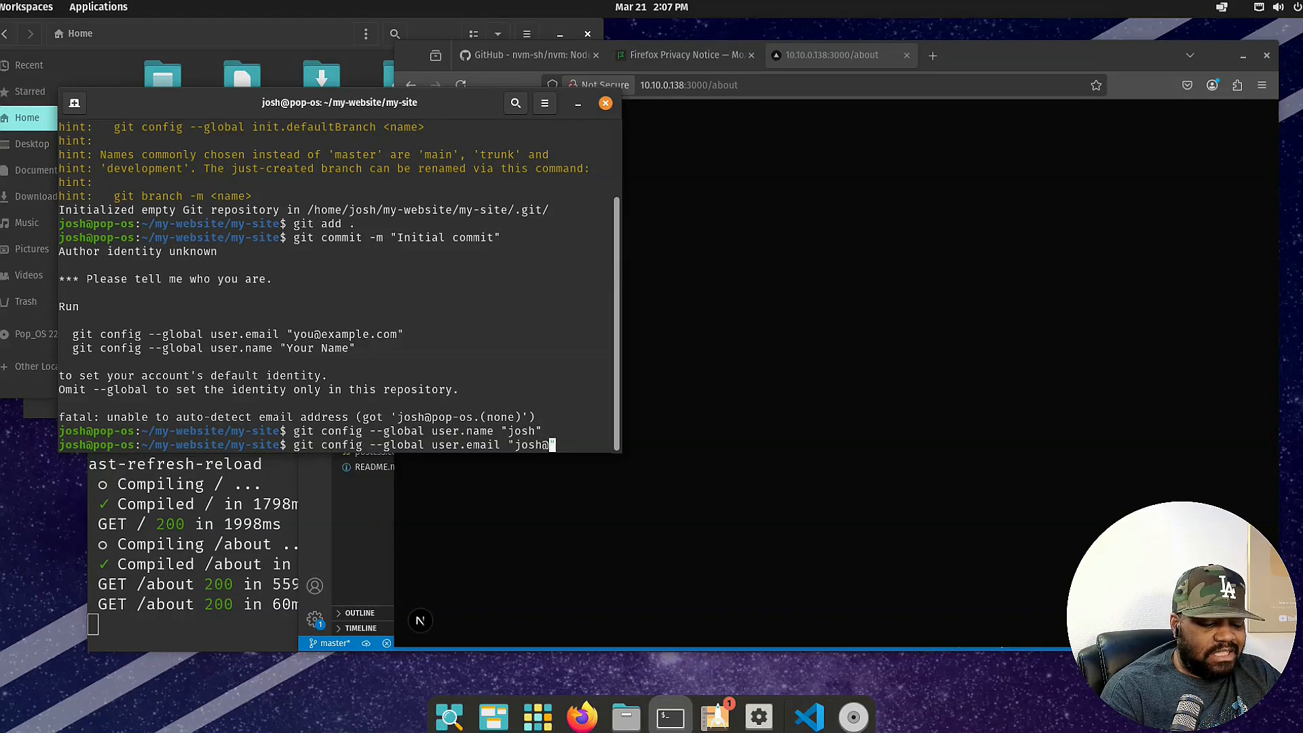
{"action": "type", "text": "eepi"}
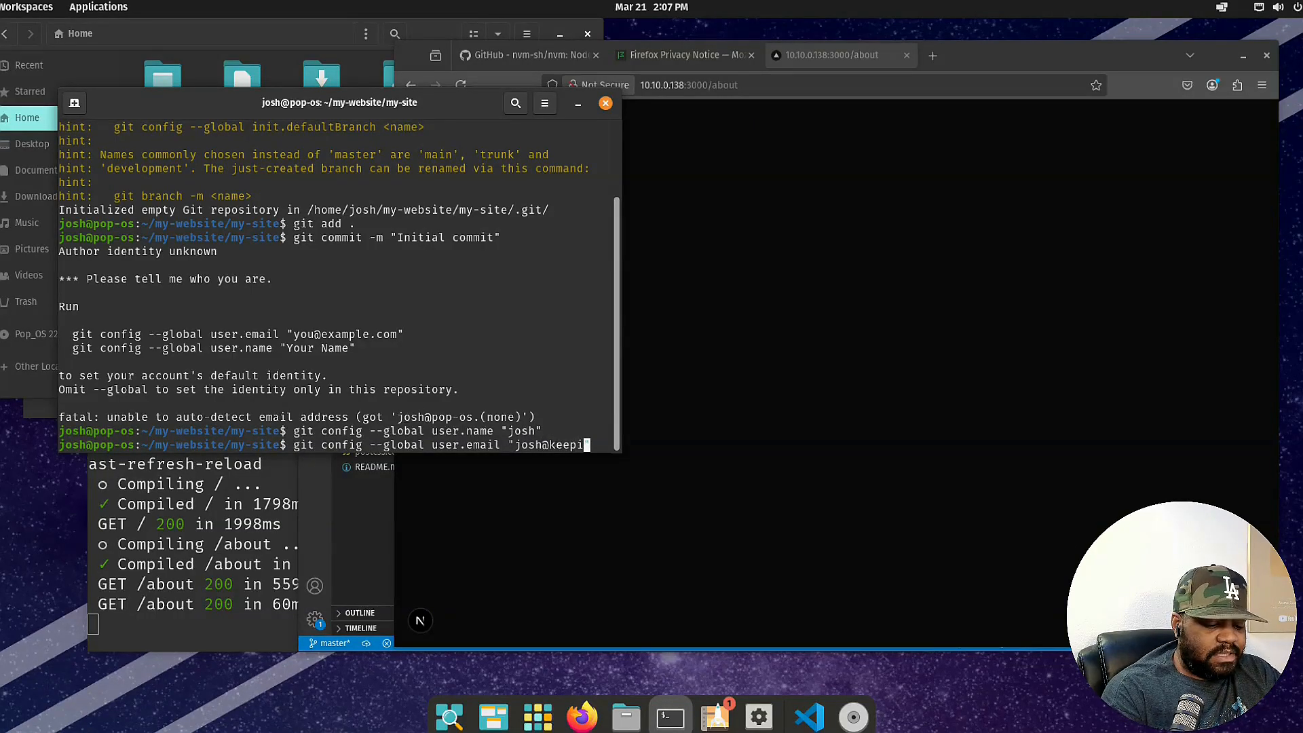
{"action": "type", "text": "ttechie.com\""}
{"action": "key", "text": "Return"}
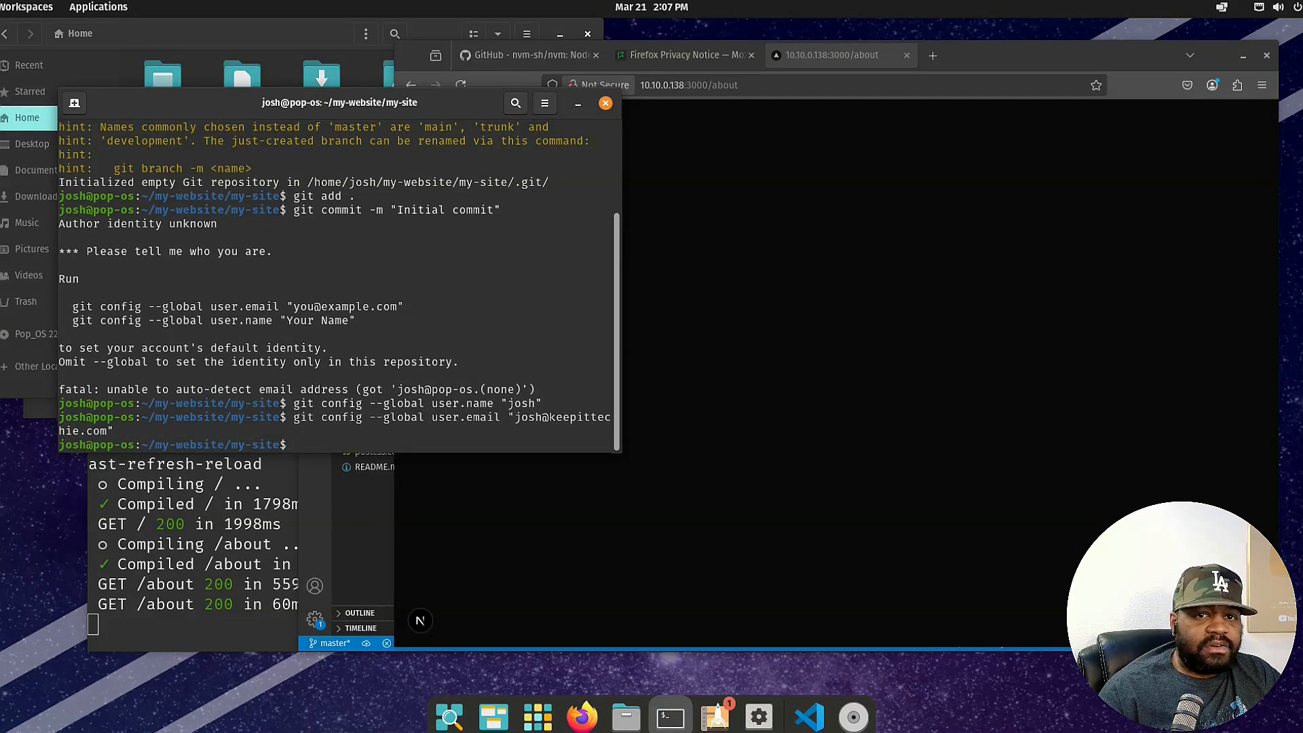
Step: Rerun git commit -m "Initial commit" from history, committing the 20 project files
{"action": "key", "text": "Up"}
{"action": "key", "text": "Up"}
{"action": "key", "text": "Up"}
{"action": "key", "text": "Return"}
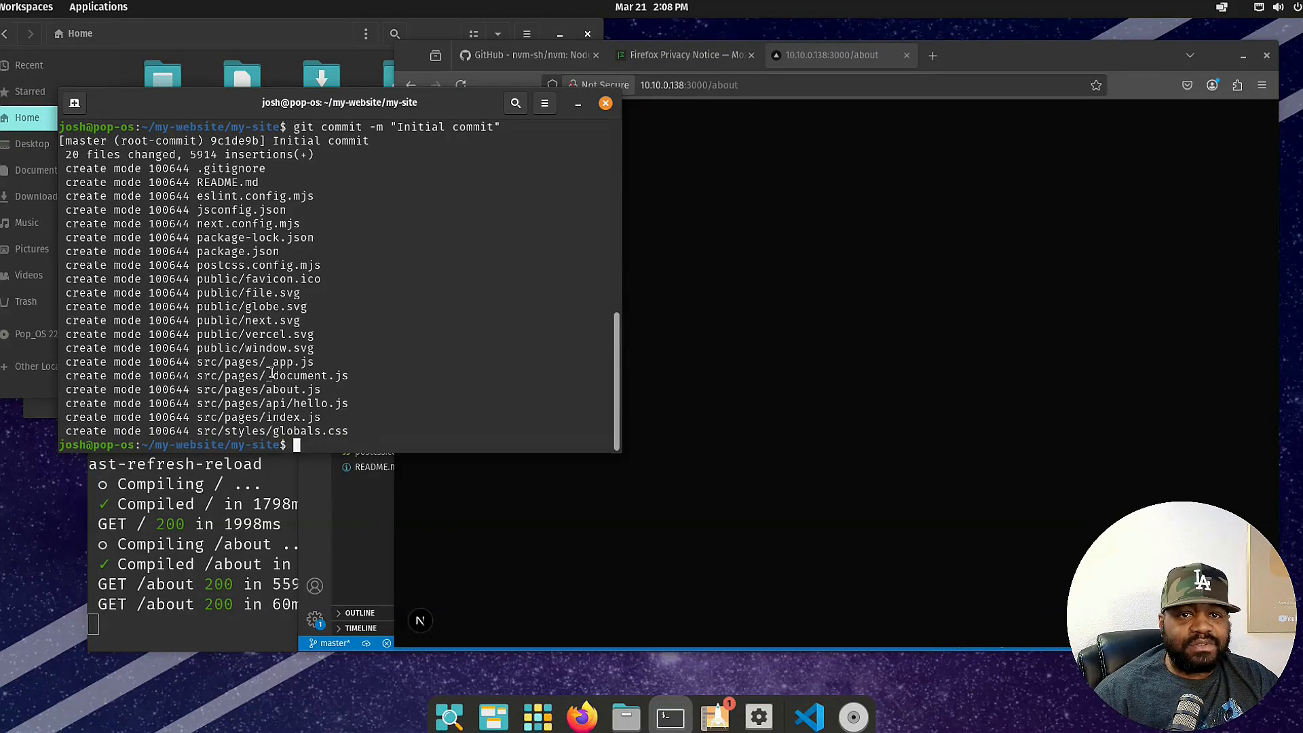
Step: Review the committed file list, then open .gitignore and highlight its /.next/ and .env* entries
{"action": "left_click_drag", "start_coordinate": [351, 438], "coordinate": [136, 184]}
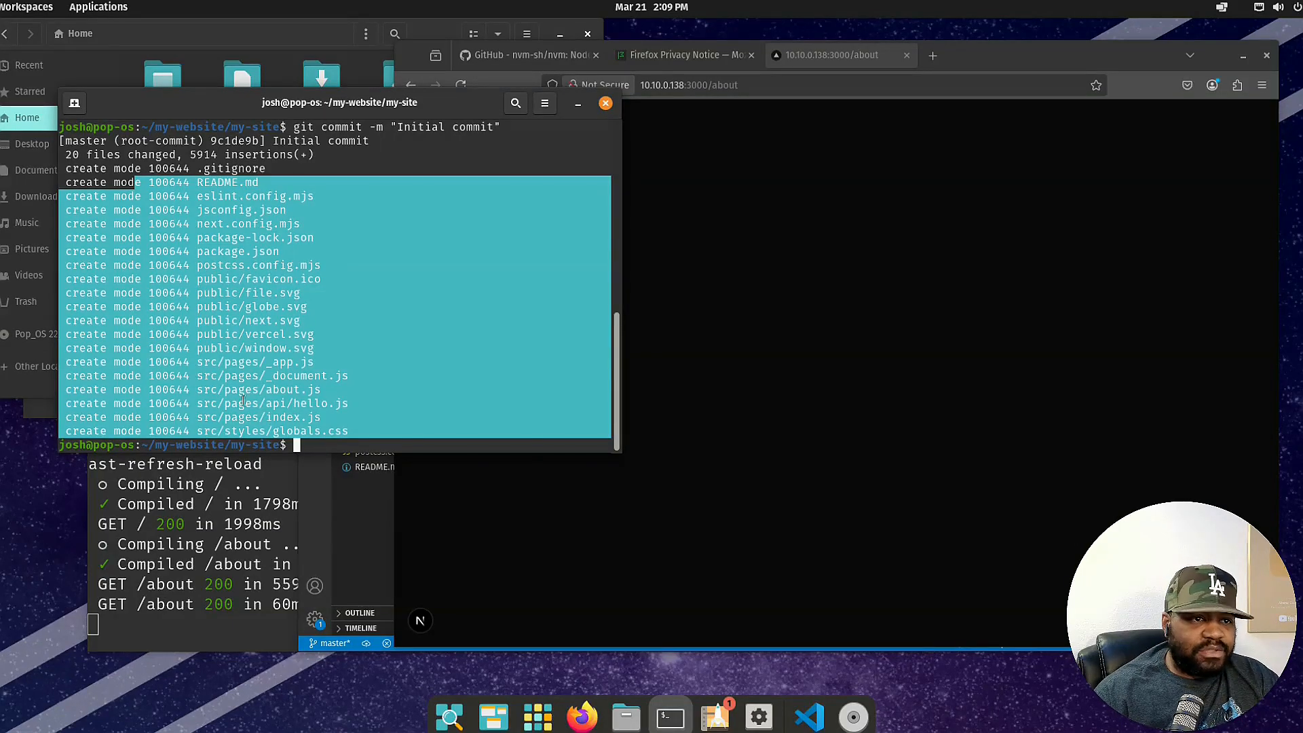
{"action": "left_click", "coordinate": [309, 445]}
{"action": "left_click", "coordinate": [692, 358]}
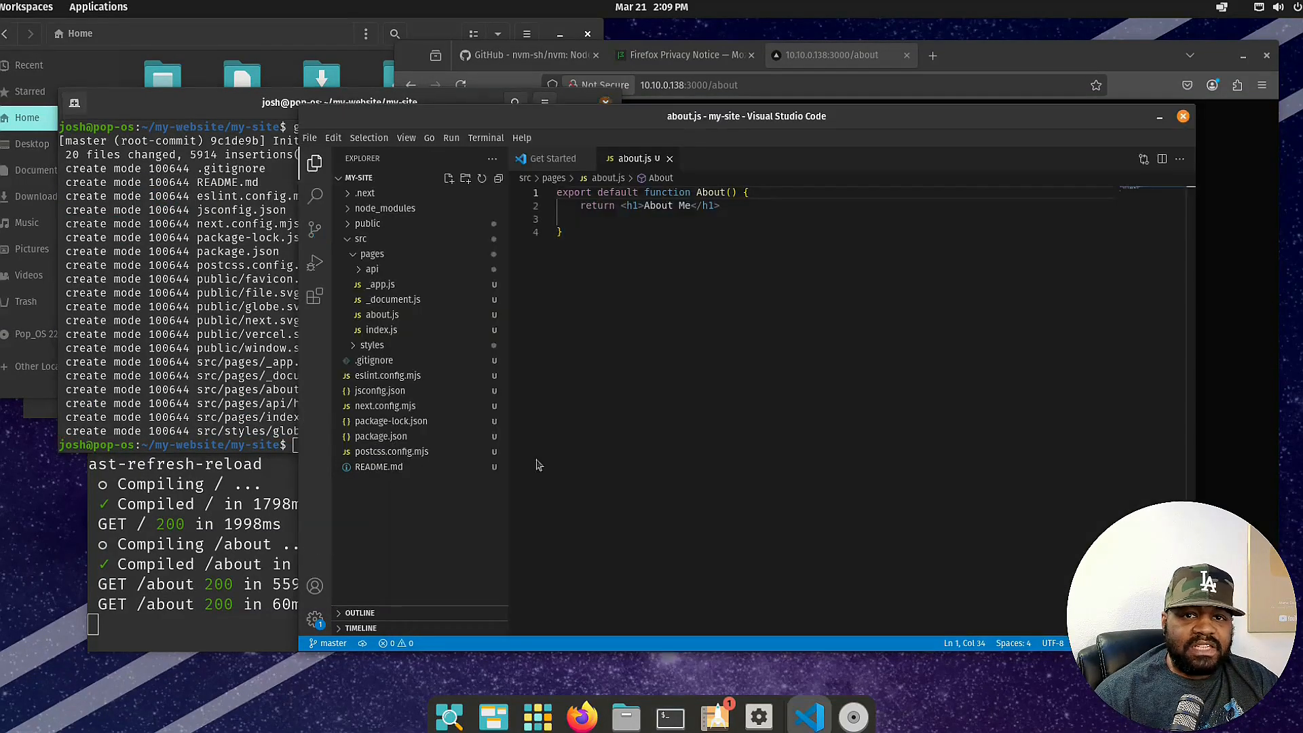
{"action": "left_click", "coordinate": [373, 359]}
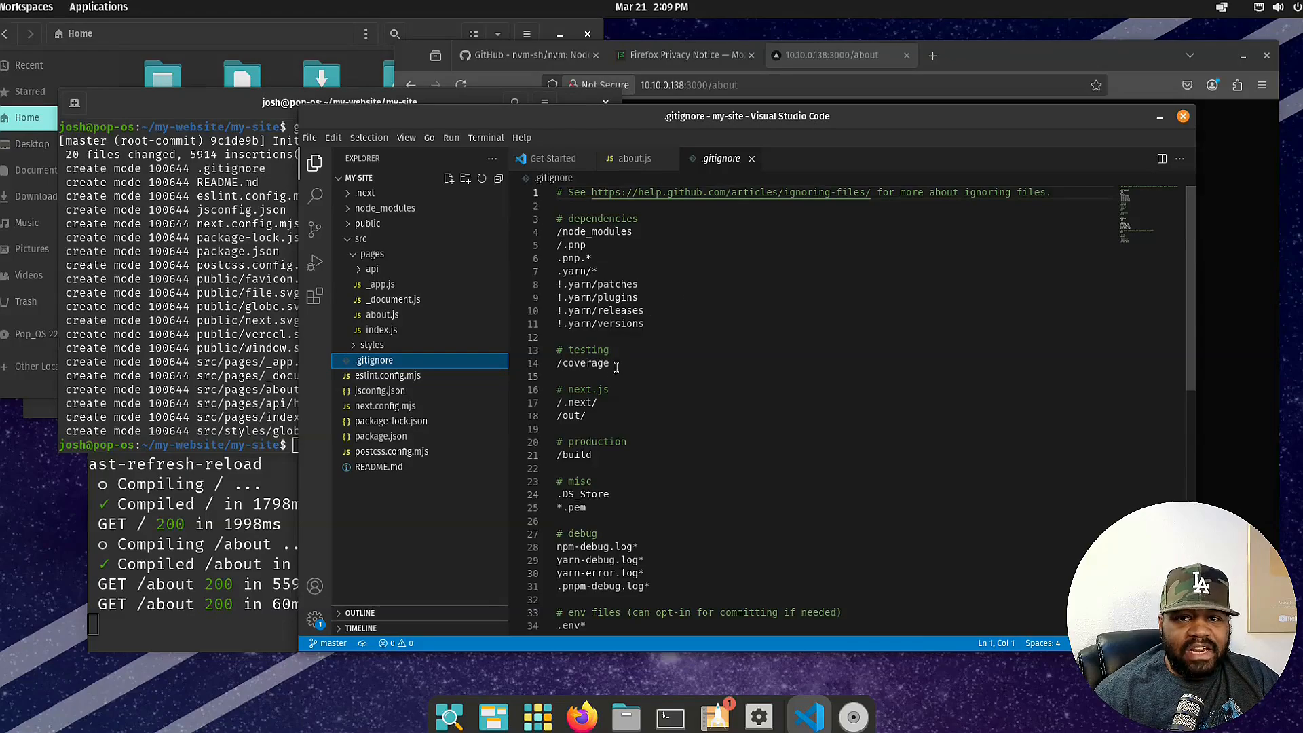
{"action": "scroll", "coordinate": [615, 371], "scroll_direction": "down", "scroll_amount": 4}
{"action": "left_click_drag", "start_coordinate": [558, 264], "coordinate": [599, 264]}
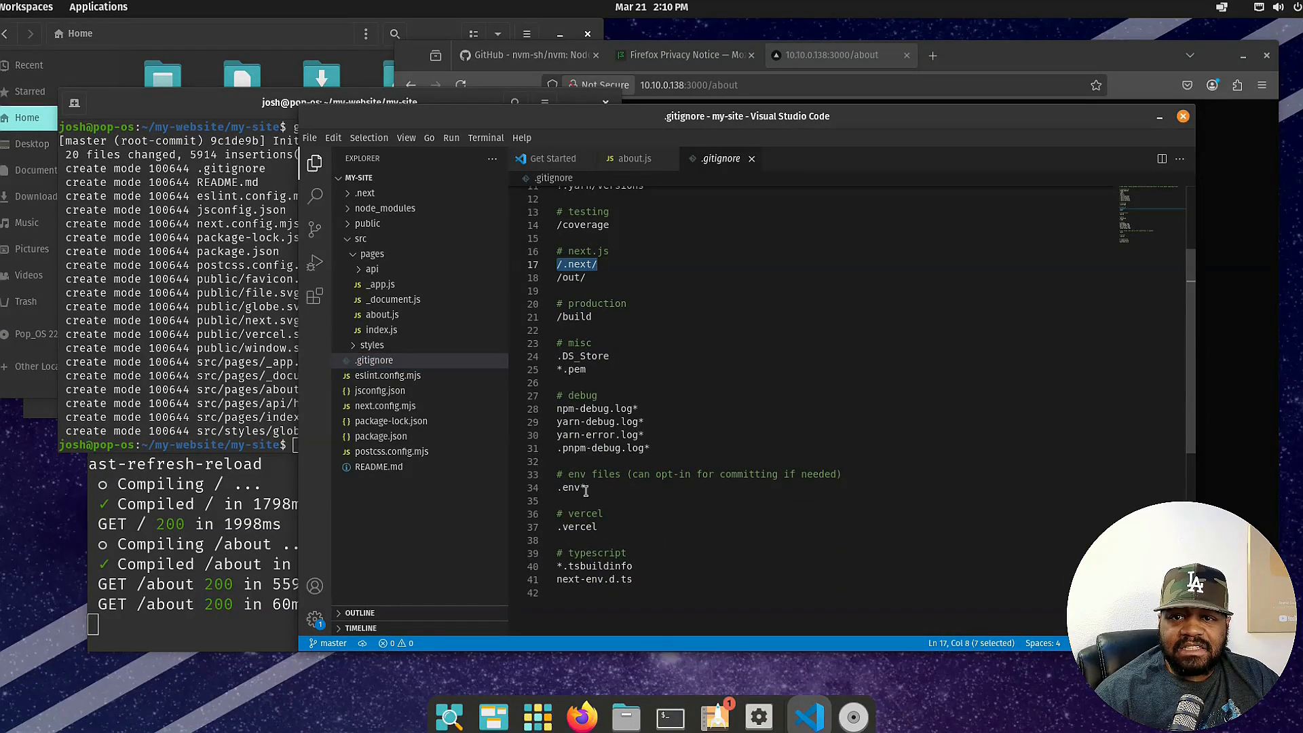
{"action": "left_click_drag", "start_coordinate": [586, 488], "coordinate": [558, 488]}
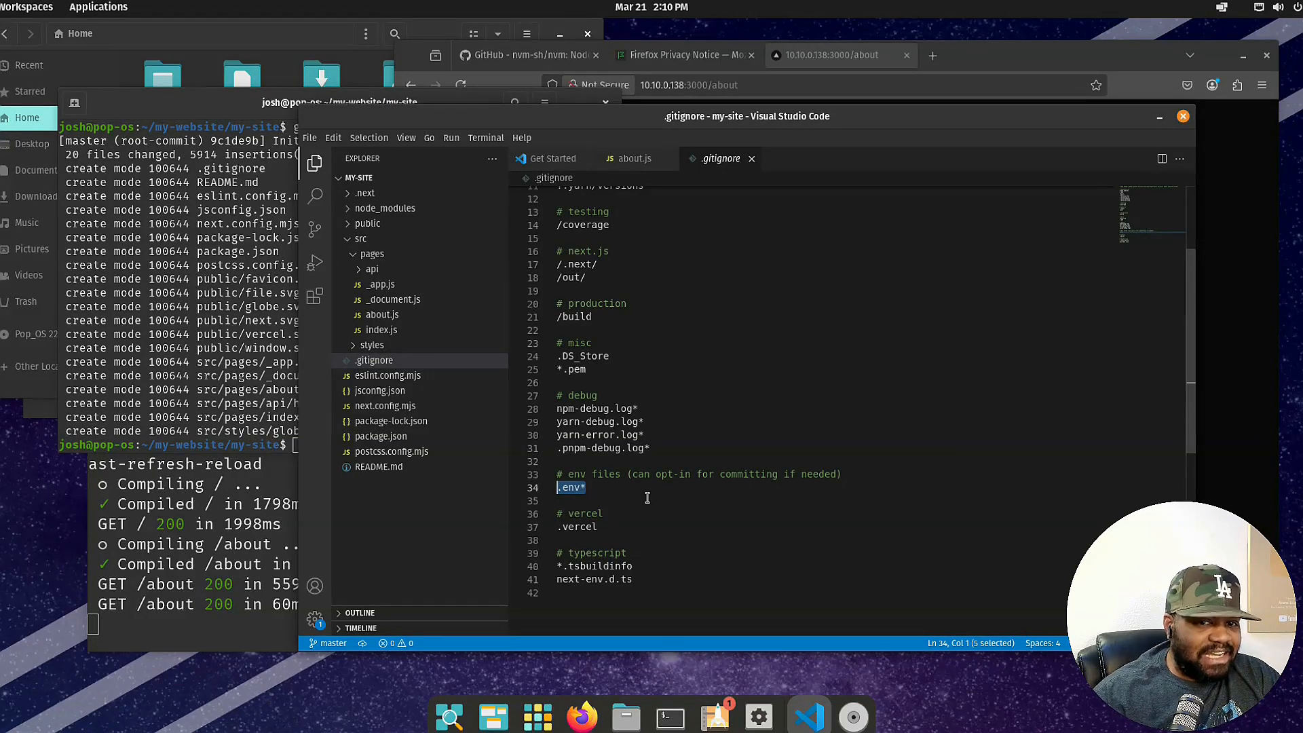
Step: Close the open tabs and install the Prettier - Code formatter extension from the marketplace
{"action": "left_click", "coordinate": [751, 158]}
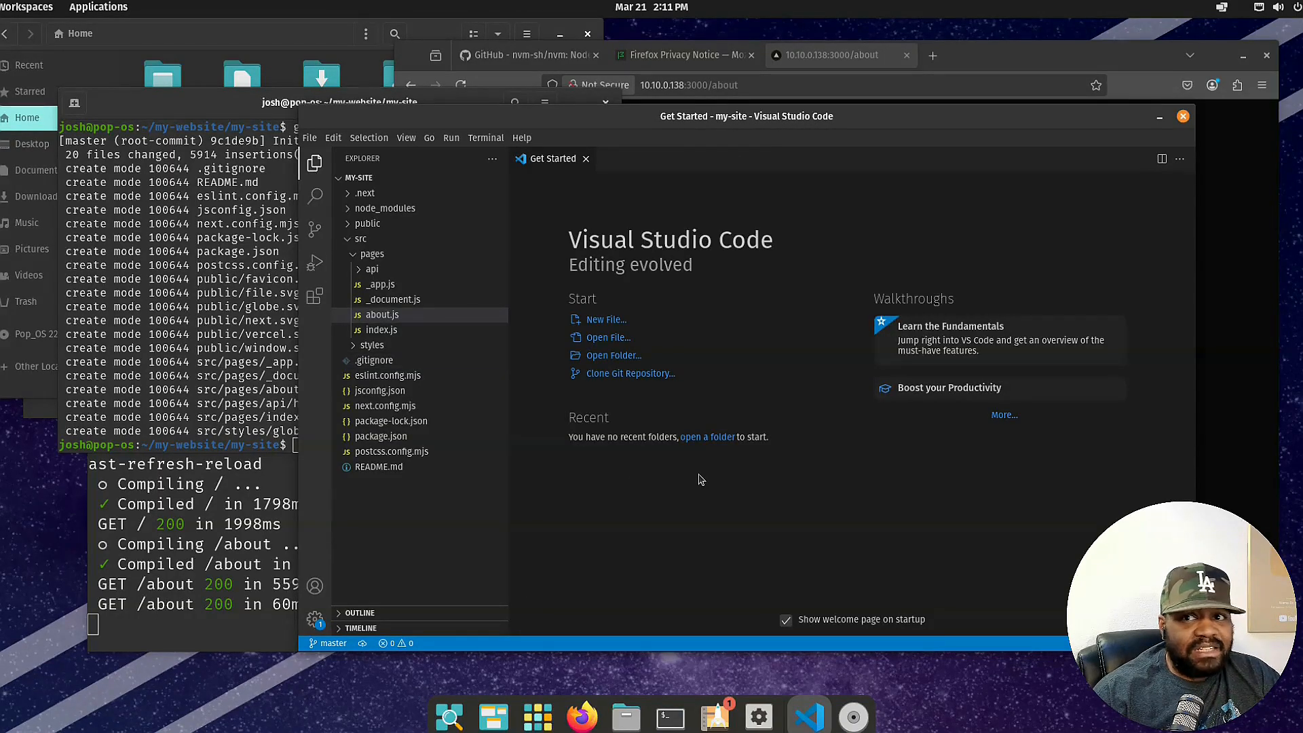
{"action": "left_click", "coordinate": [315, 297]}
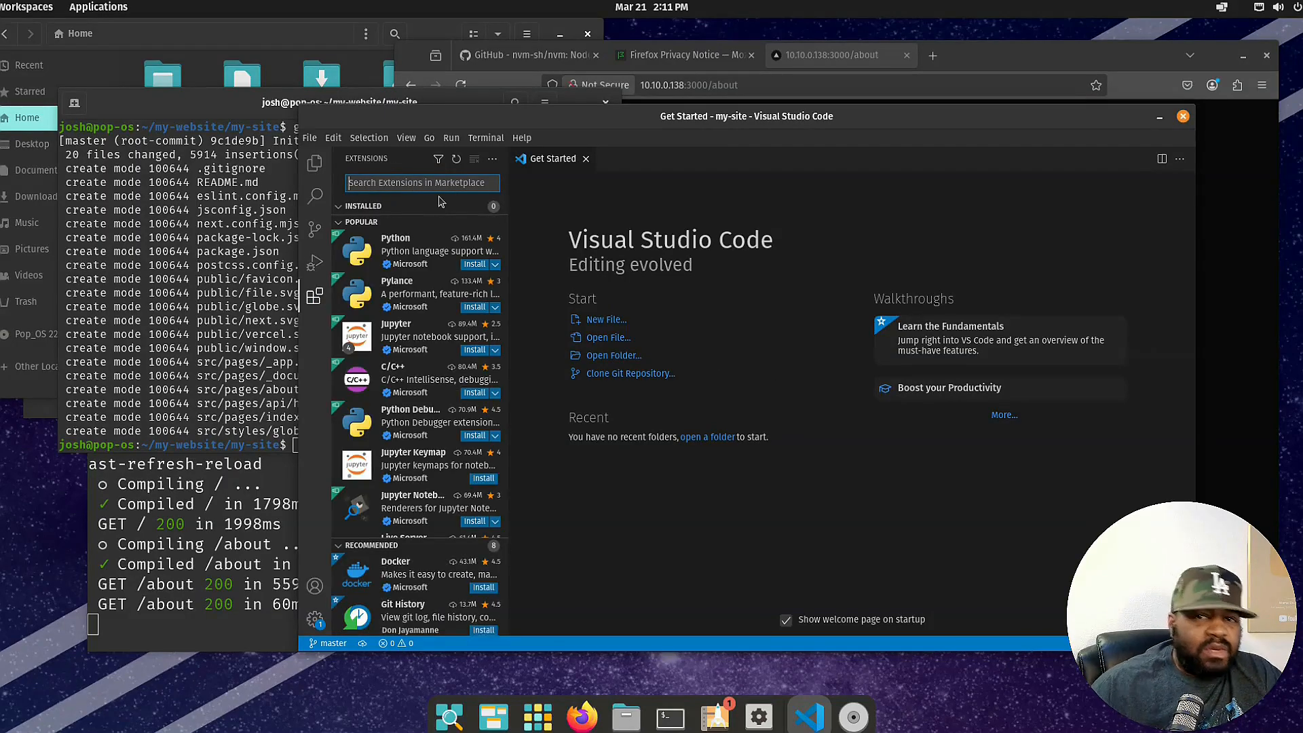
{"action": "left_click", "coordinate": [422, 182]}
{"action": "type", "text": "prettier"}
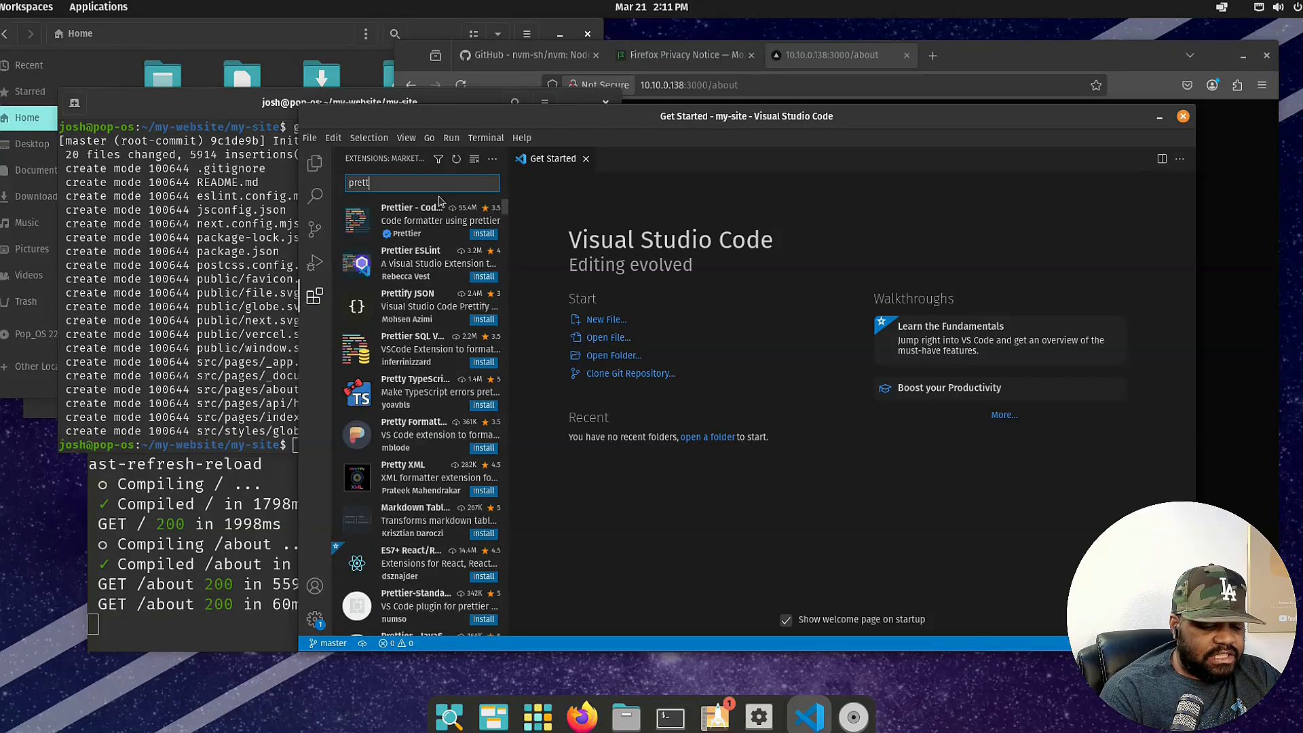
{"action": "left_click", "coordinate": [484, 234]}
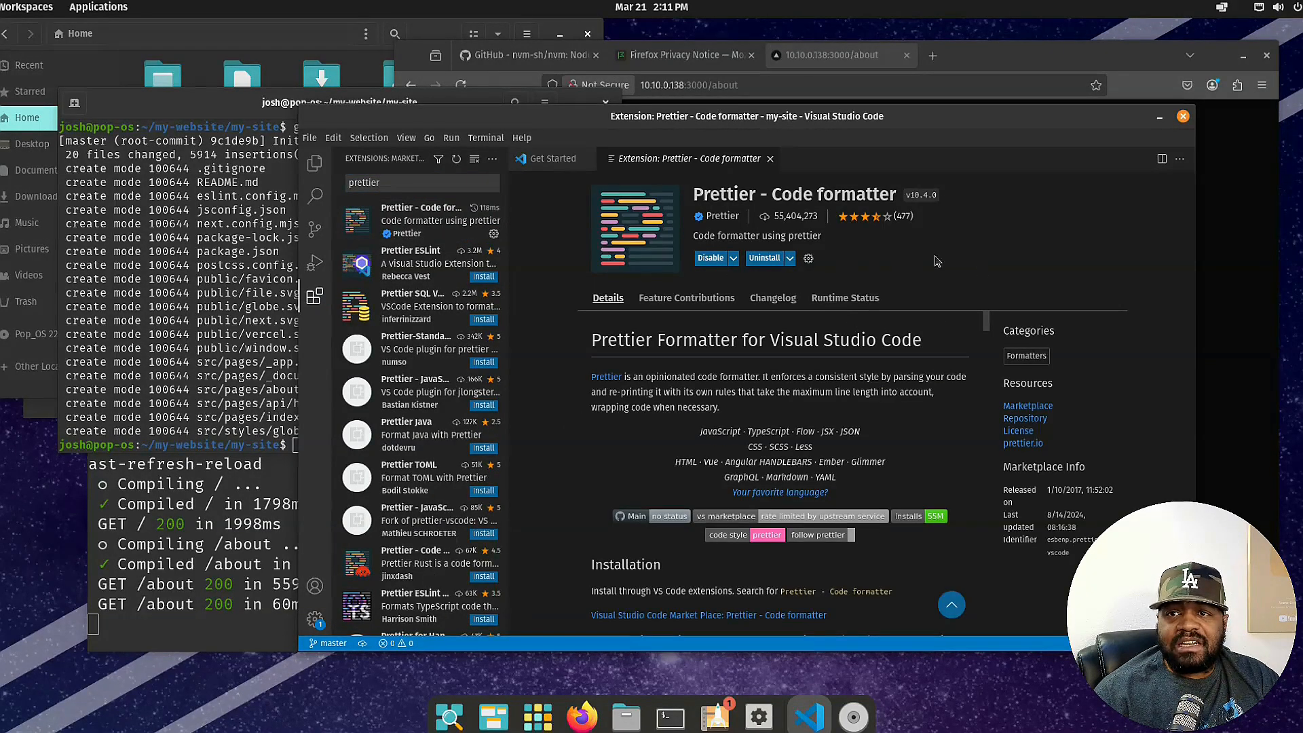
Step: Search for and install the ESLint extension
{"action": "left_click", "coordinate": [406, 184]}
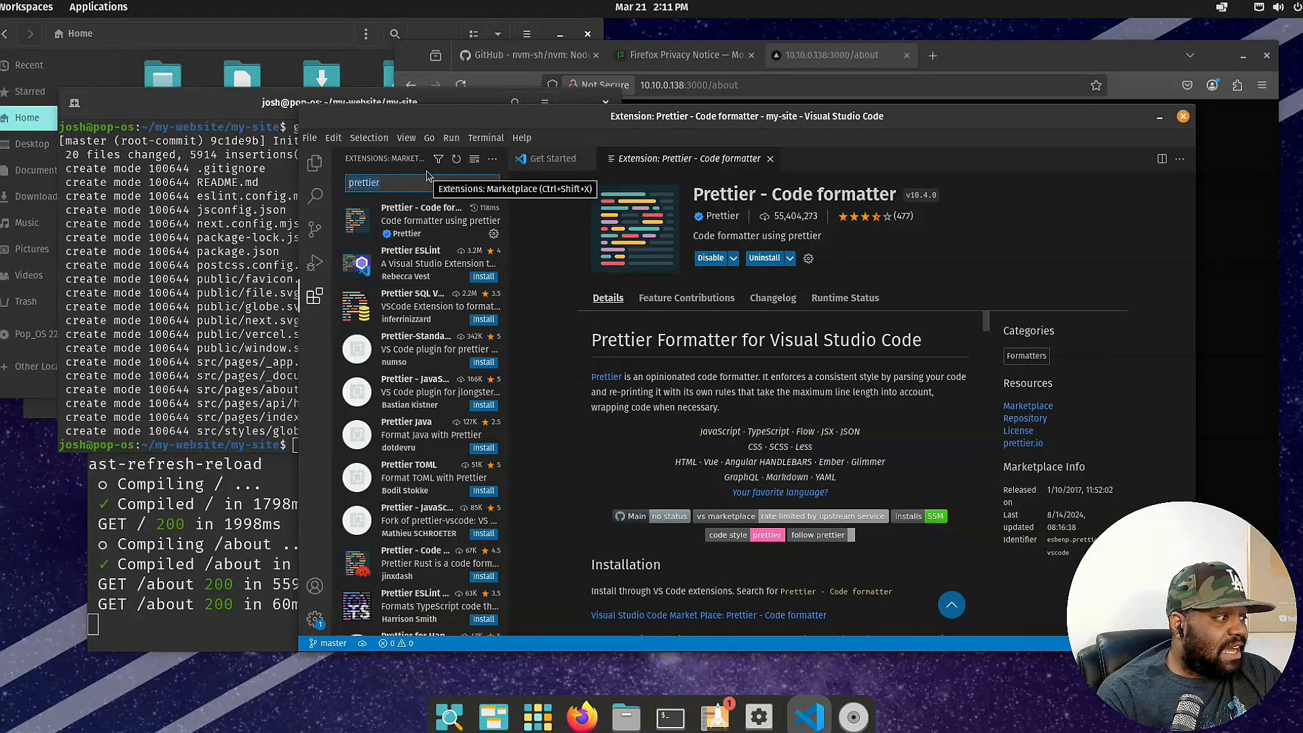
{"action": "type", "text": "eslint"}
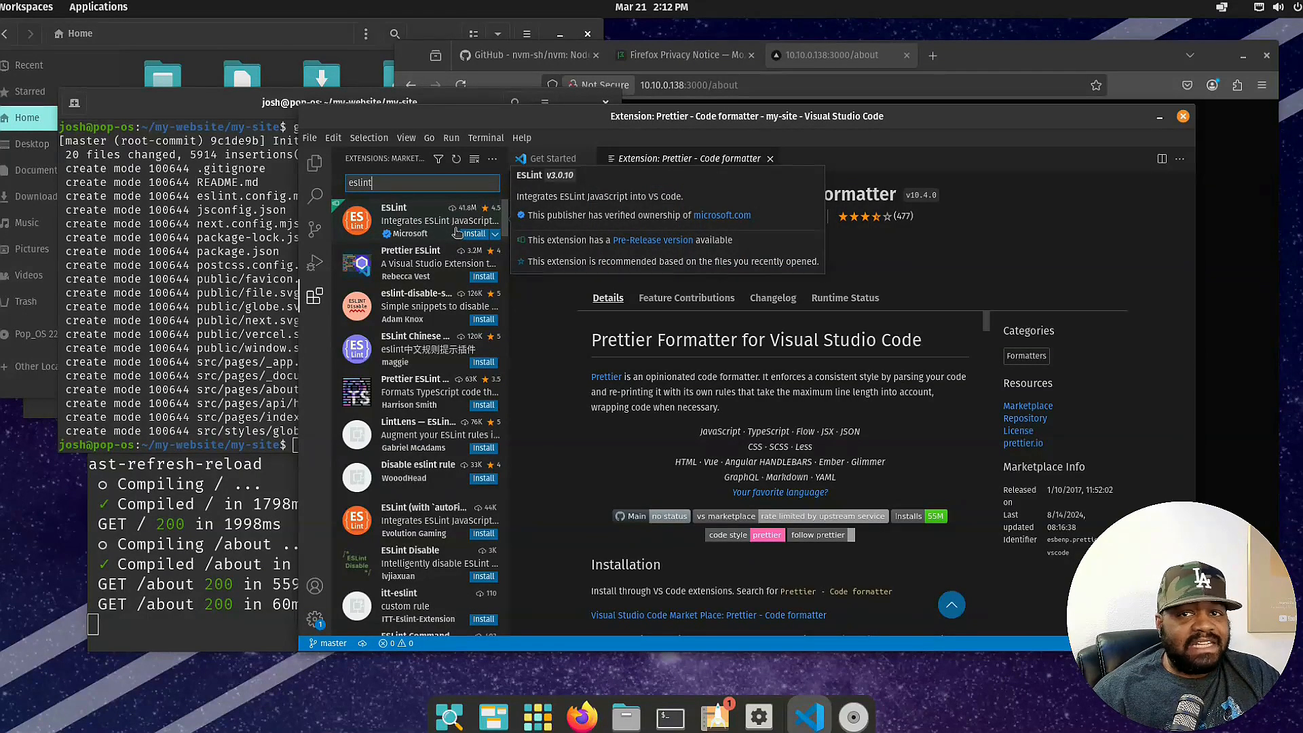
{"action": "left_click", "coordinate": [476, 236]}
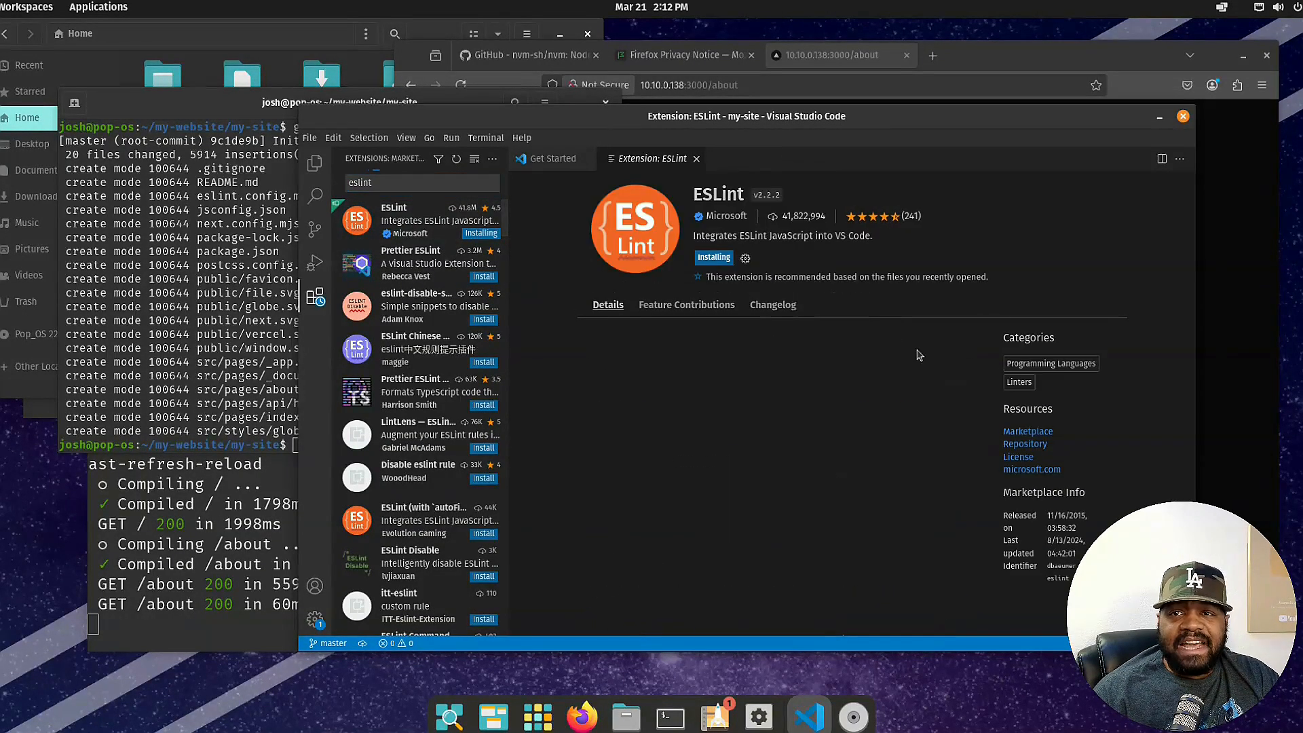